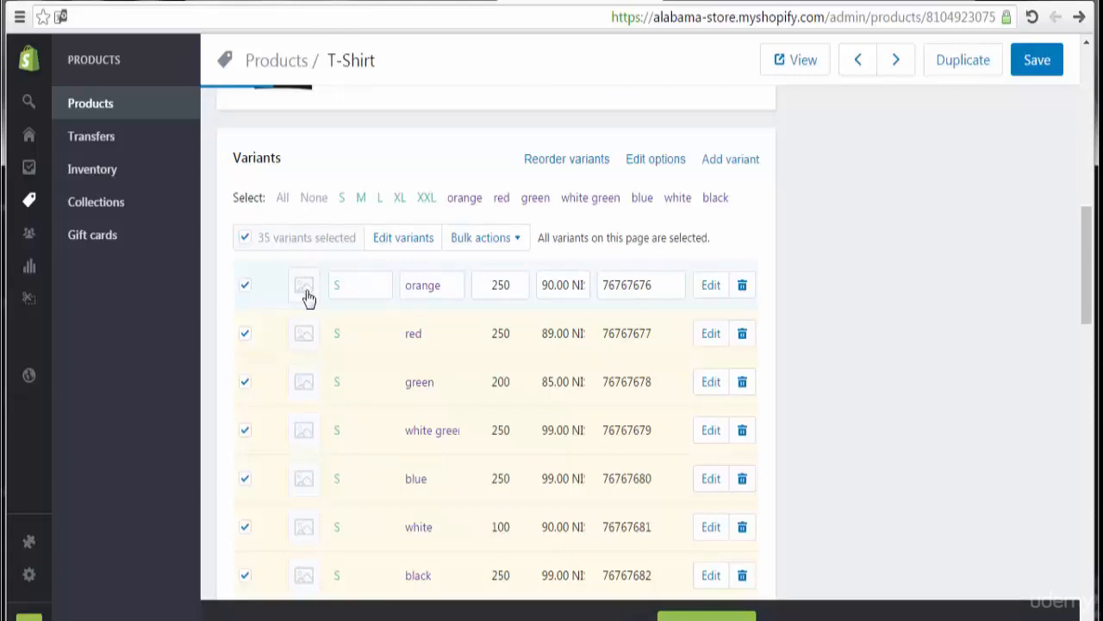
# Step: Assign the second orange T-shirt image to the size S orange variant and save it
pyautogui.click(306, 293)
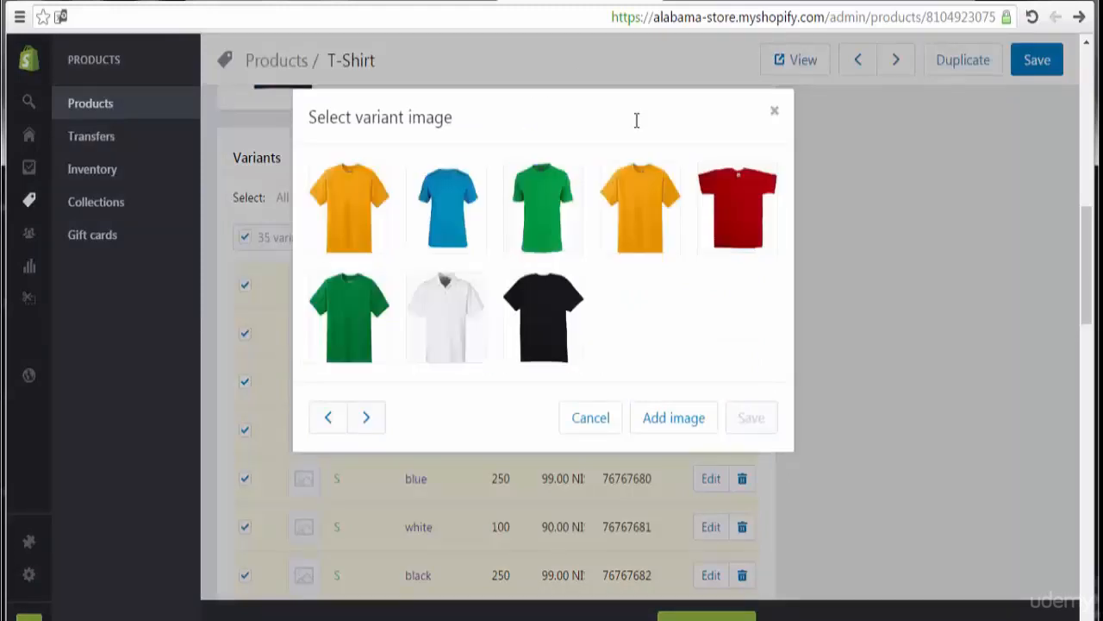
pyautogui.click(775, 113)
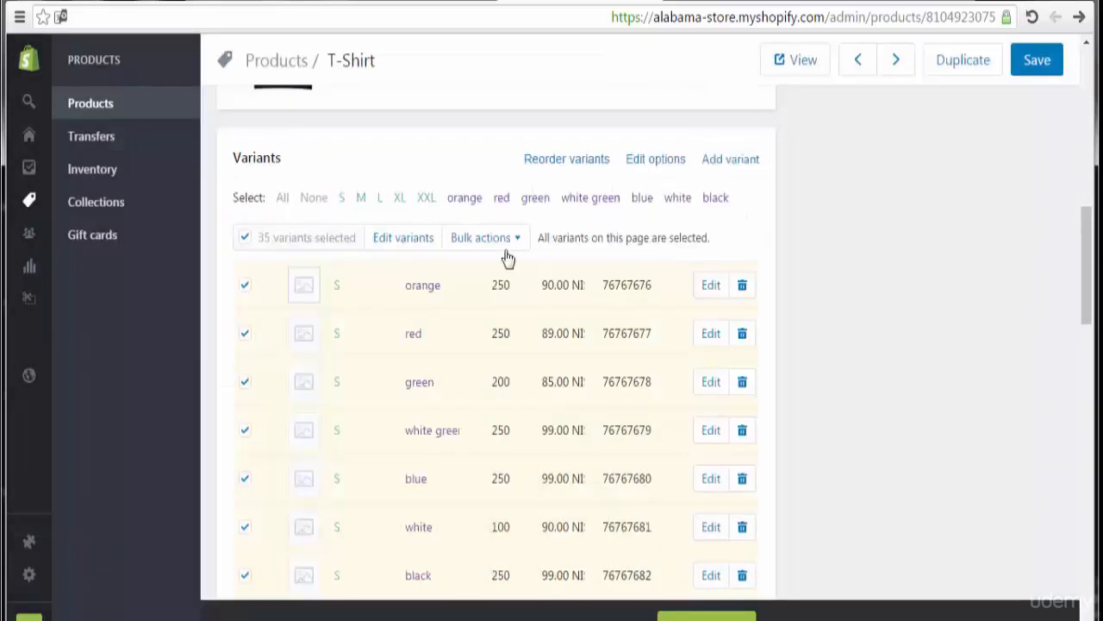
pyautogui.click(303, 286)
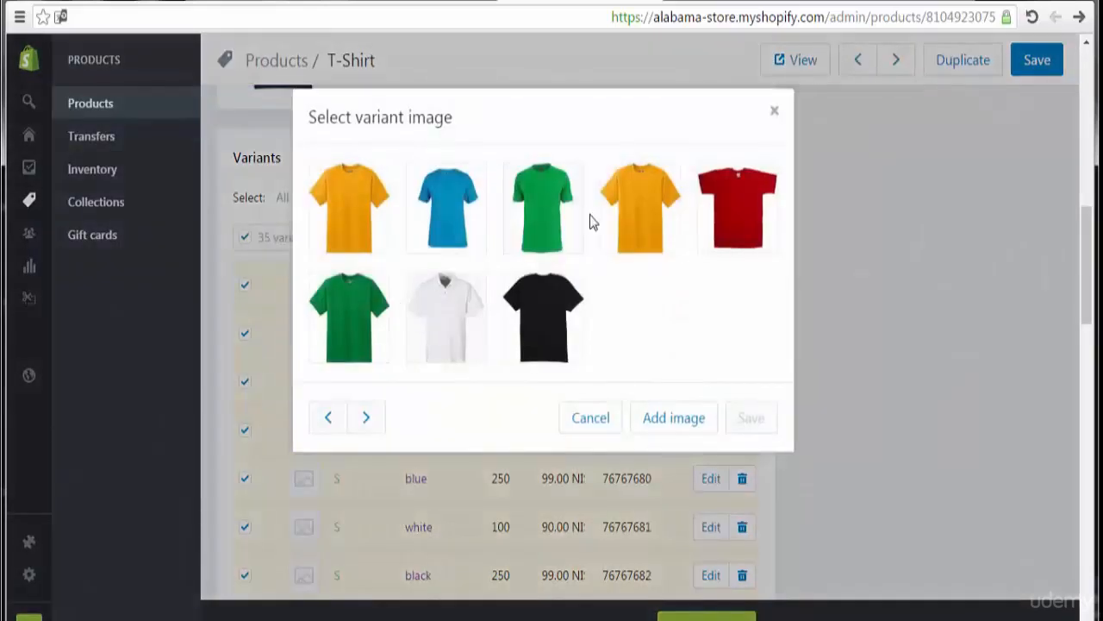
pyautogui.click(629, 227)
pyautogui.click(747, 417)
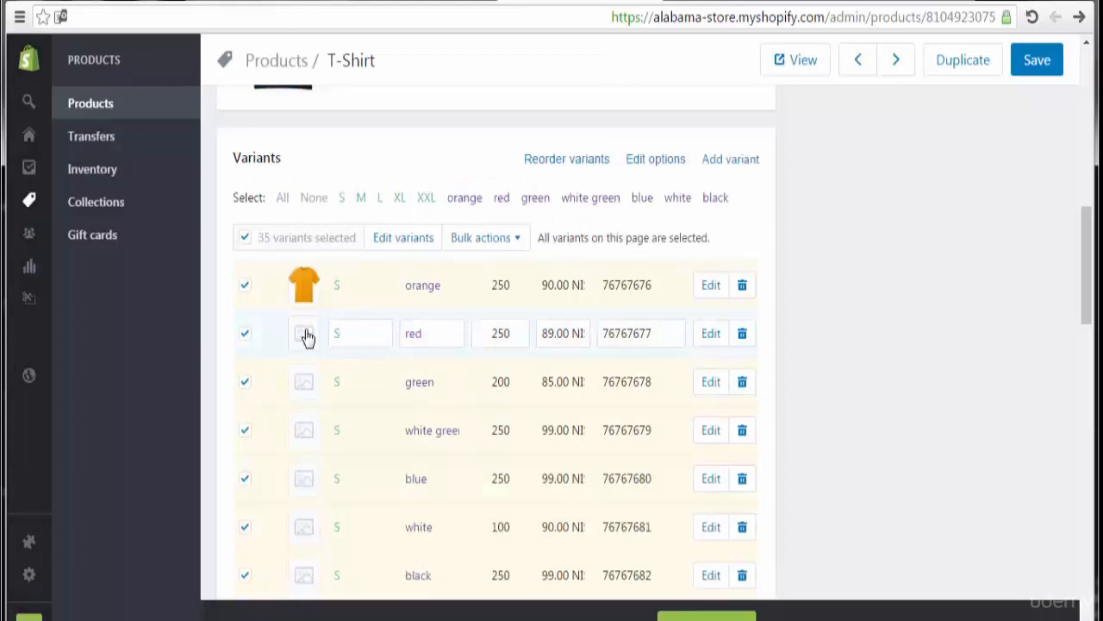
# Step: Assign the red T-shirt image to the size S red variant and the dark green T-shirt image to the size S green variant
pyautogui.click(304, 334)
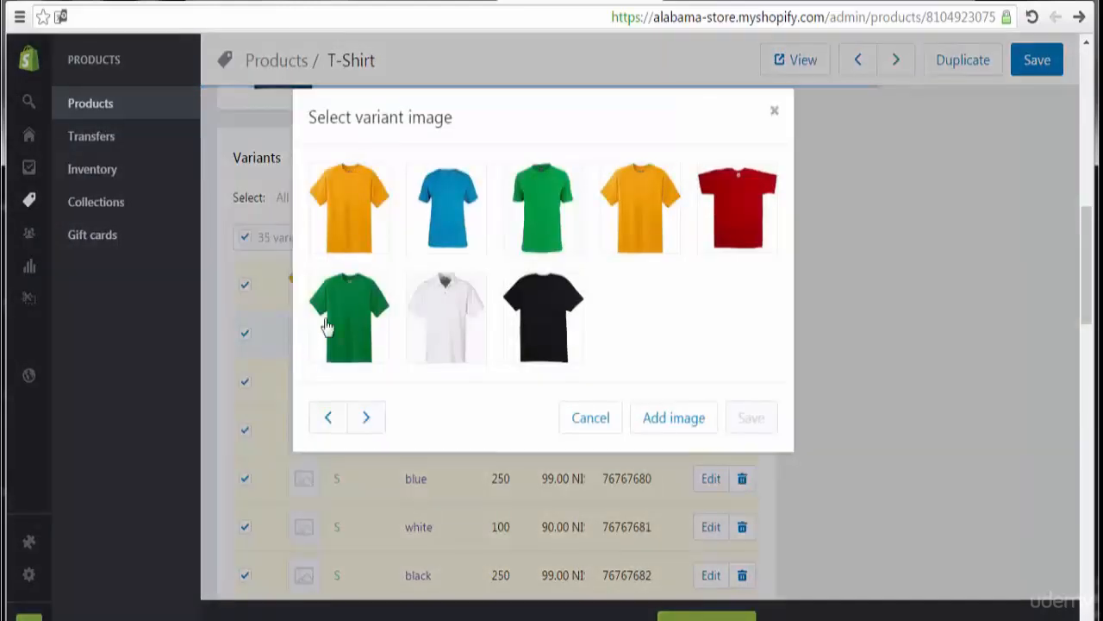
pyautogui.click(703, 233)
pyautogui.click(753, 435)
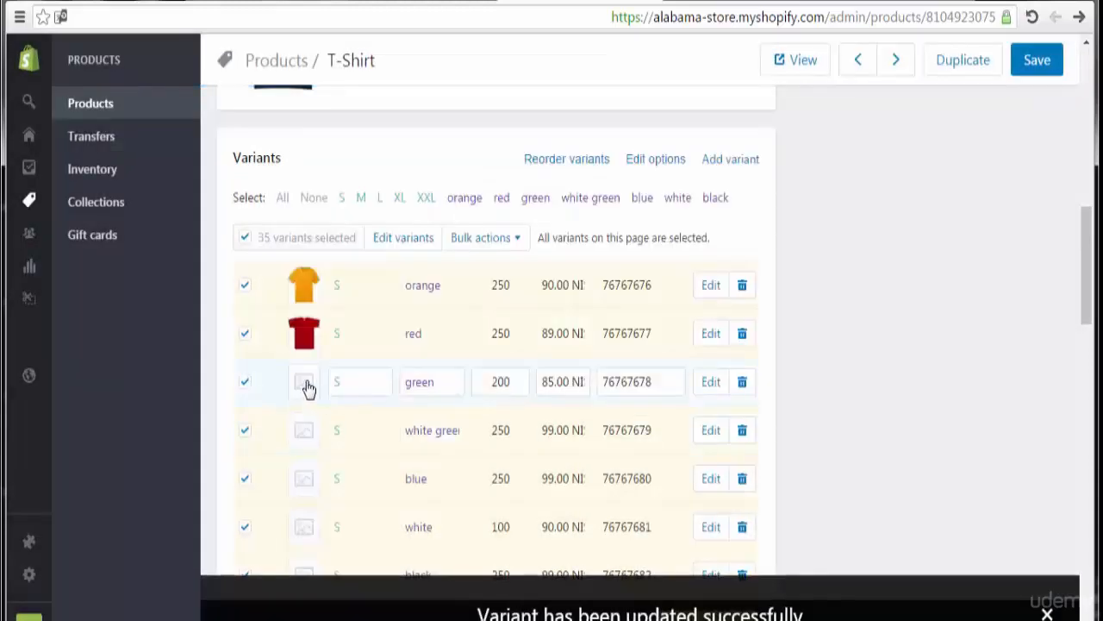
pyautogui.click(307, 382)
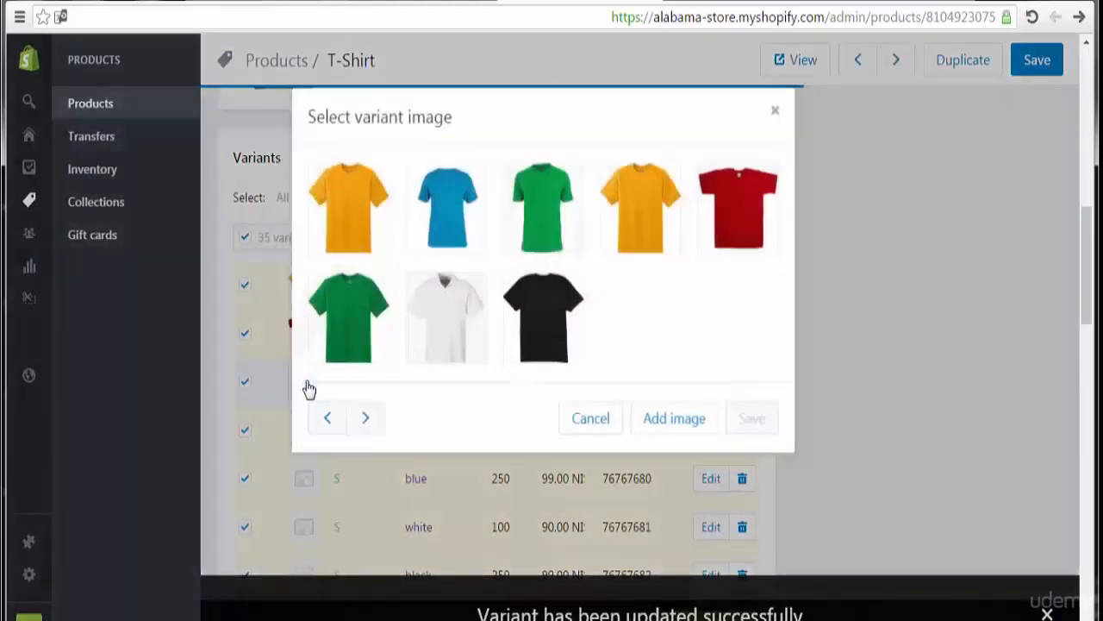
pyautogui.click(359, 335)
pyautogui.click(751, 431)
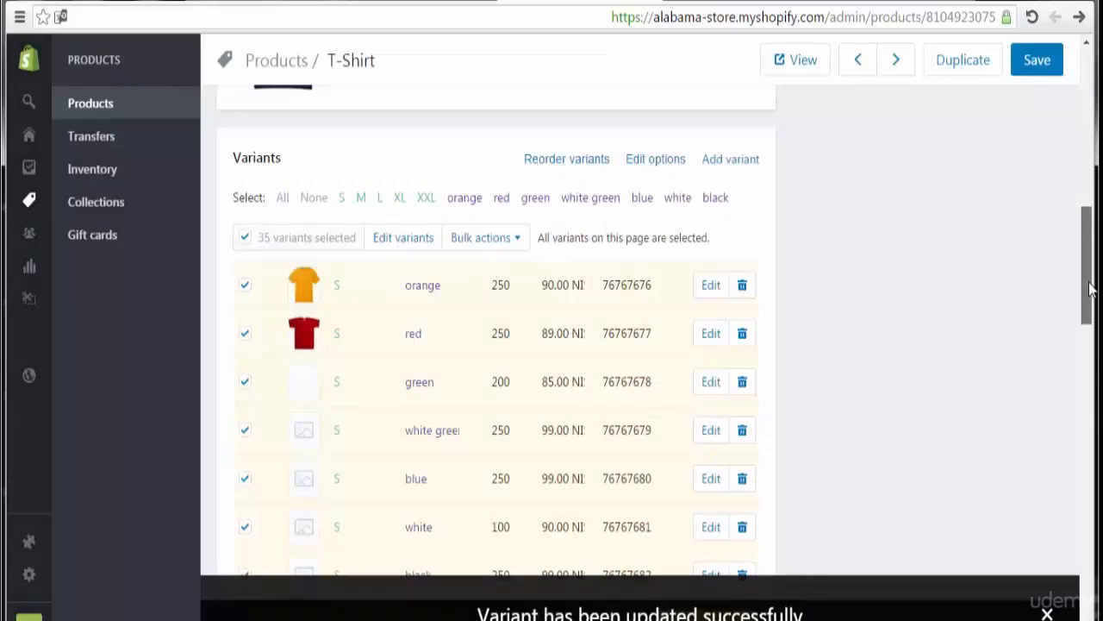
# Step: Assign the white polo shirt image to the size S white green variant
pyautogui.moveTo(1090, 285); pyautogui.dragTo(1089, 308)
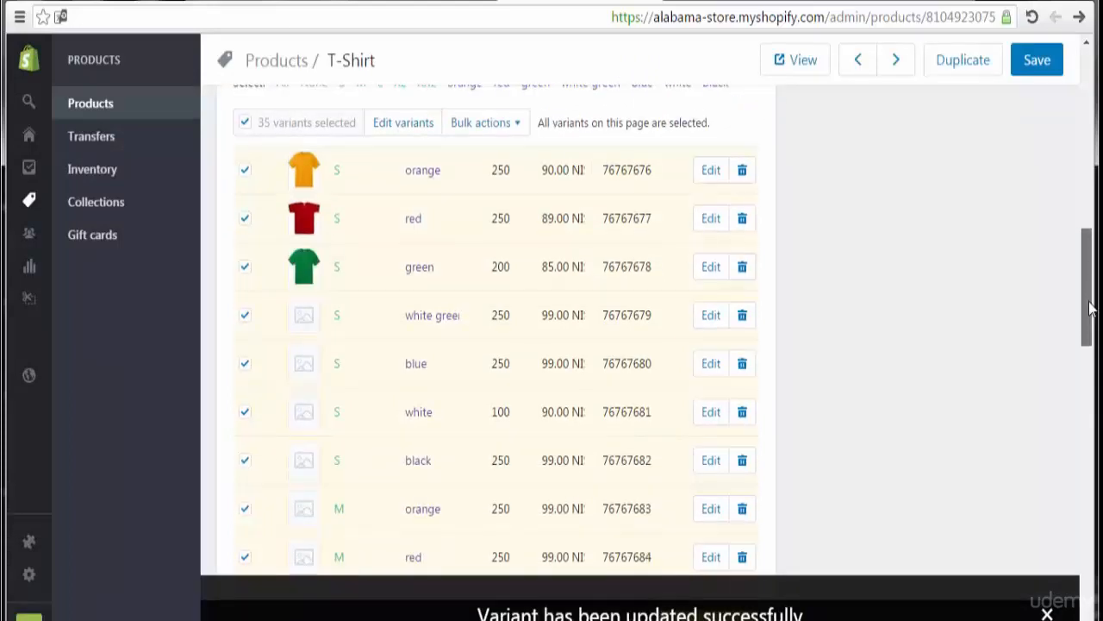
pyautogui.click(305, 317)
pyautogui.click(448, 332)
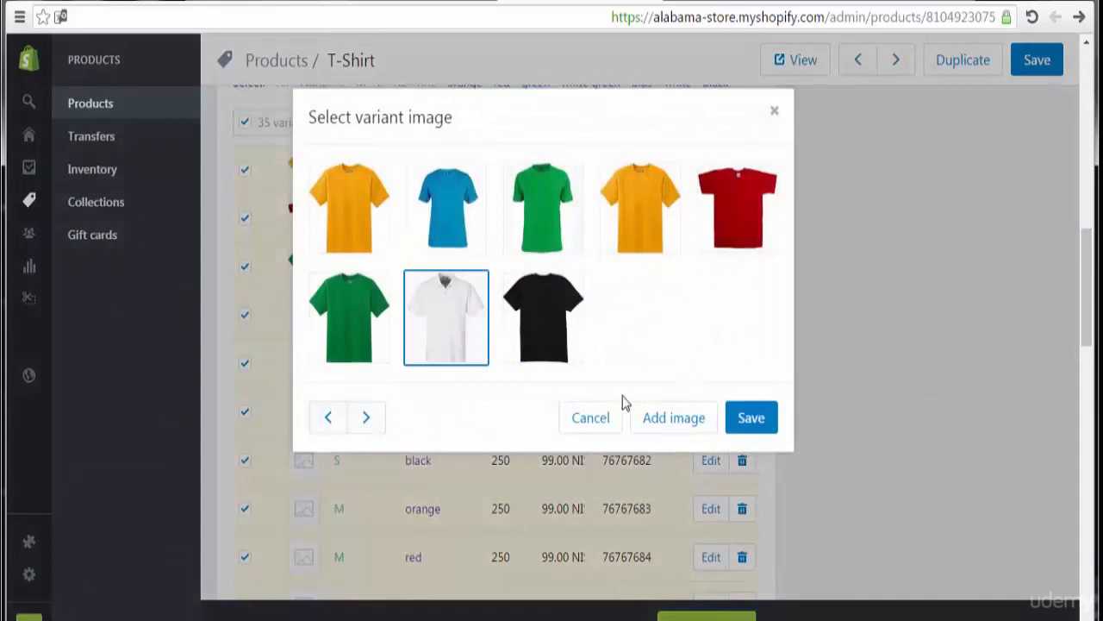
pyautogui.click(752, 422)
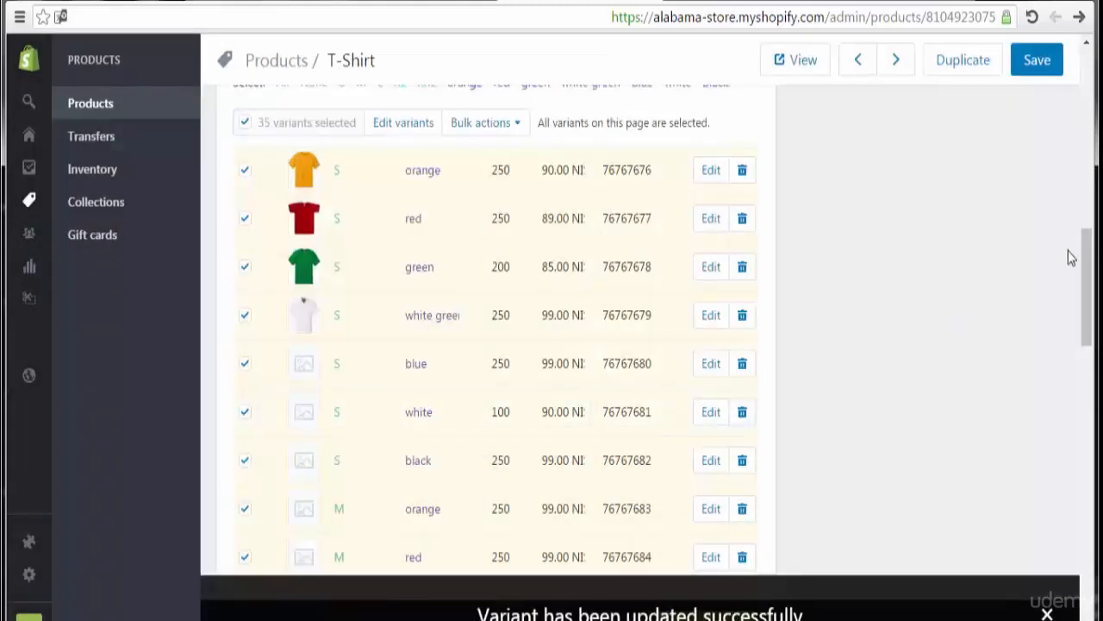
# Step: Assign the blue T-shirt image to the size S blue variant and save it
pyautogui.moveTo(1083, 286)
pyautogui.mouseDown()
pyautogui.moveTo(1087, 315)
pyautogui.moveTo(1086, 299)
pyautogui.mouseUp()
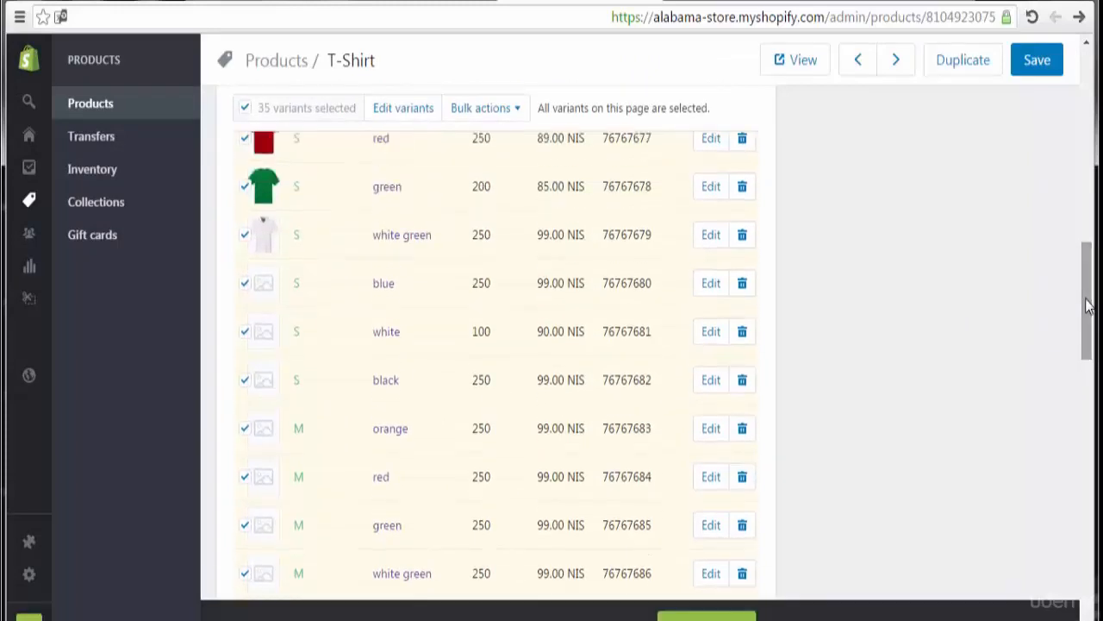
pyautogui.click(265, 287)
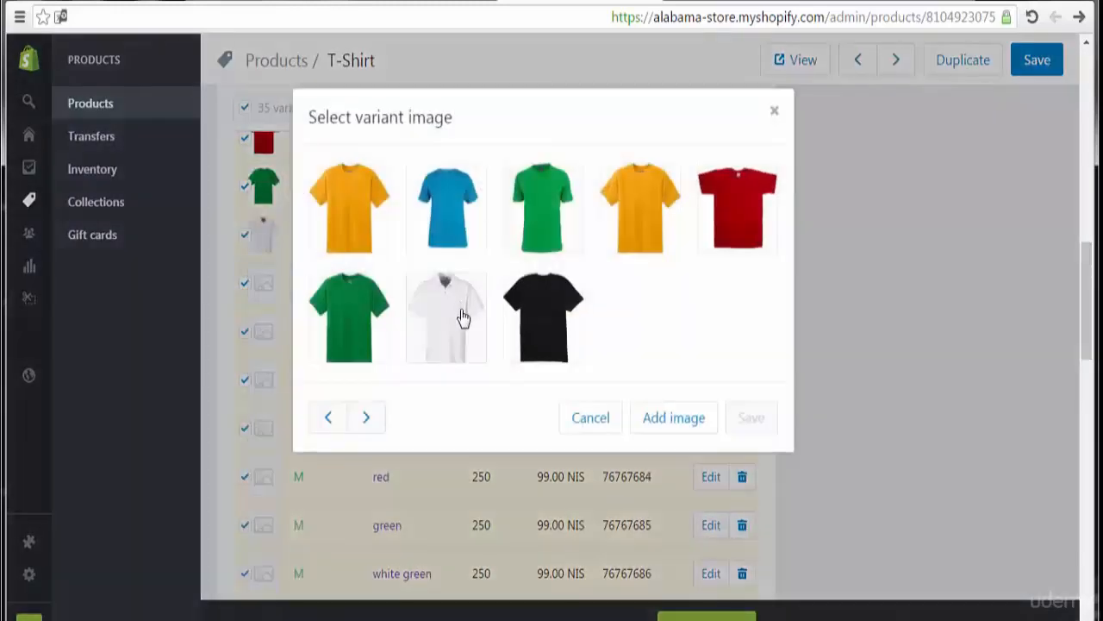
pyautogui.click(774, 115)
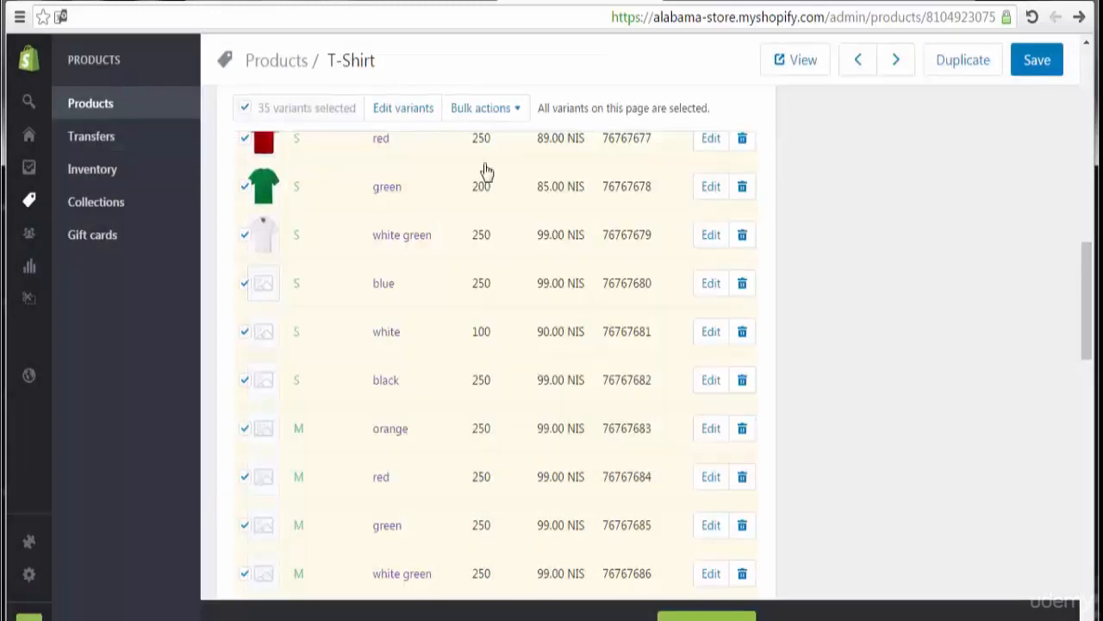
pyautogui.click(264, 284)
pyautogui.click(446, 217)
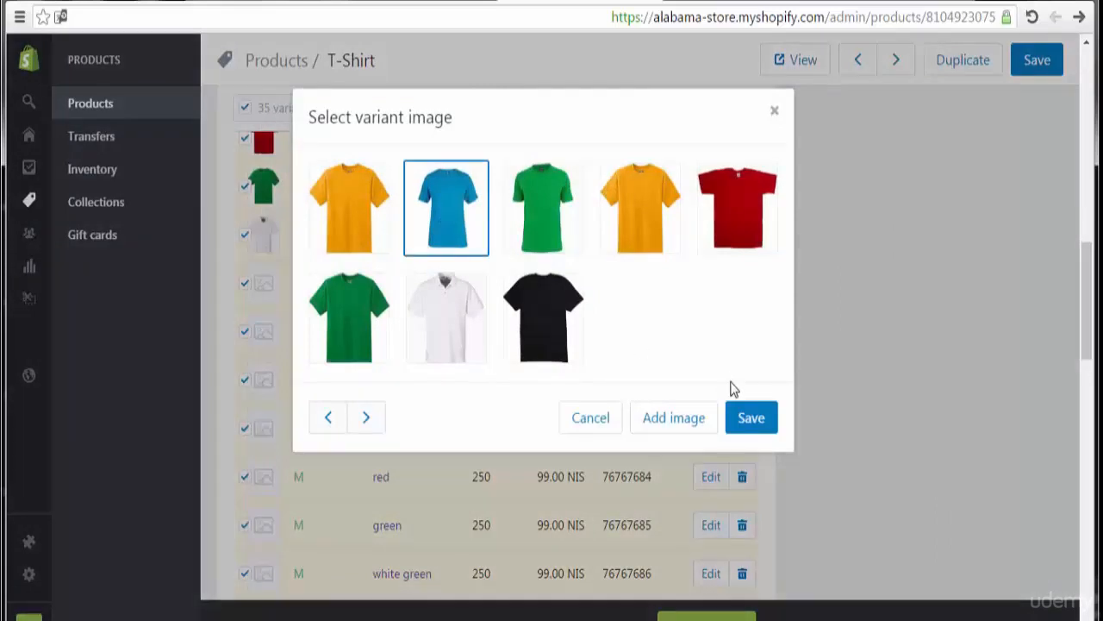
pyautogui.click(751, 421)
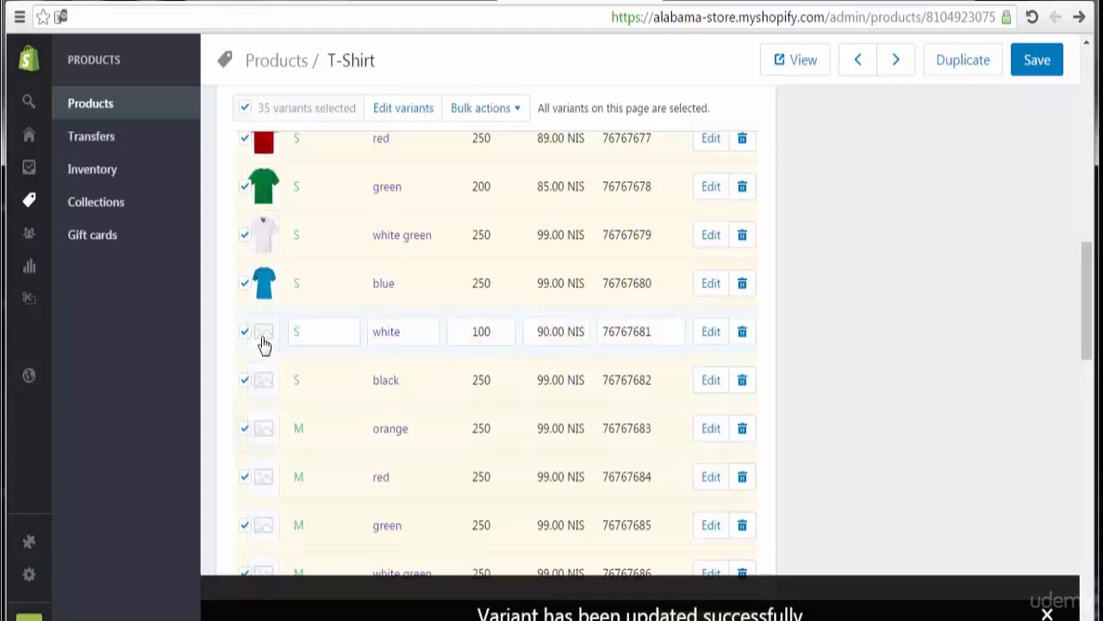
# Step: Assign the white polo shirt image to the size S white variant and the black T-shirt image to the size S black variant
pyautogui.click(264, 336)
pyautogui.click(458, 347)
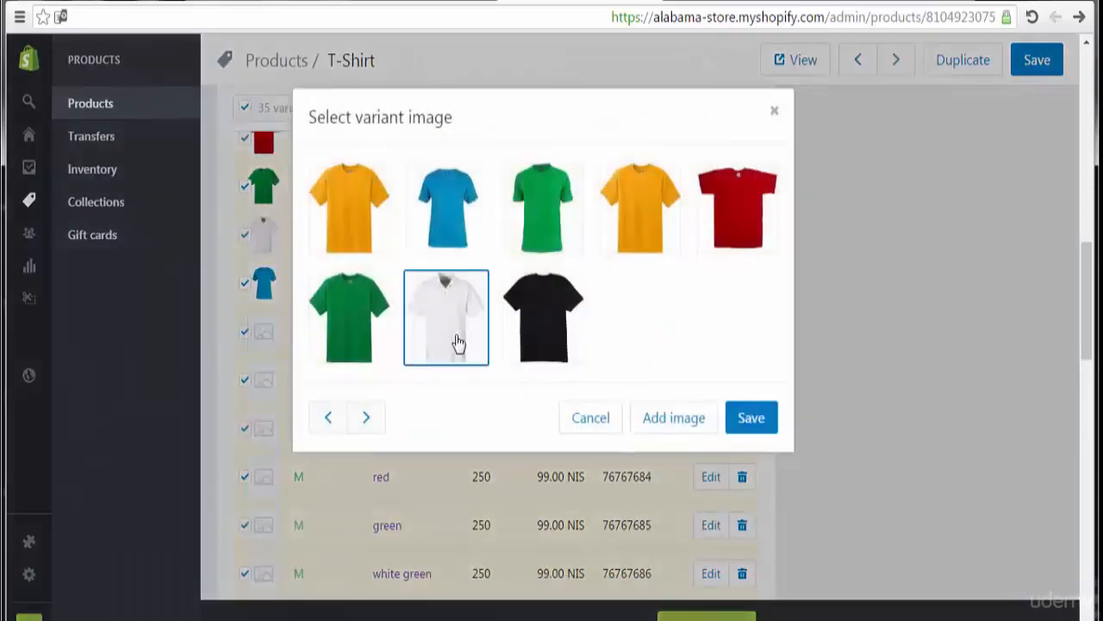
pyautogui.click(749, 418)
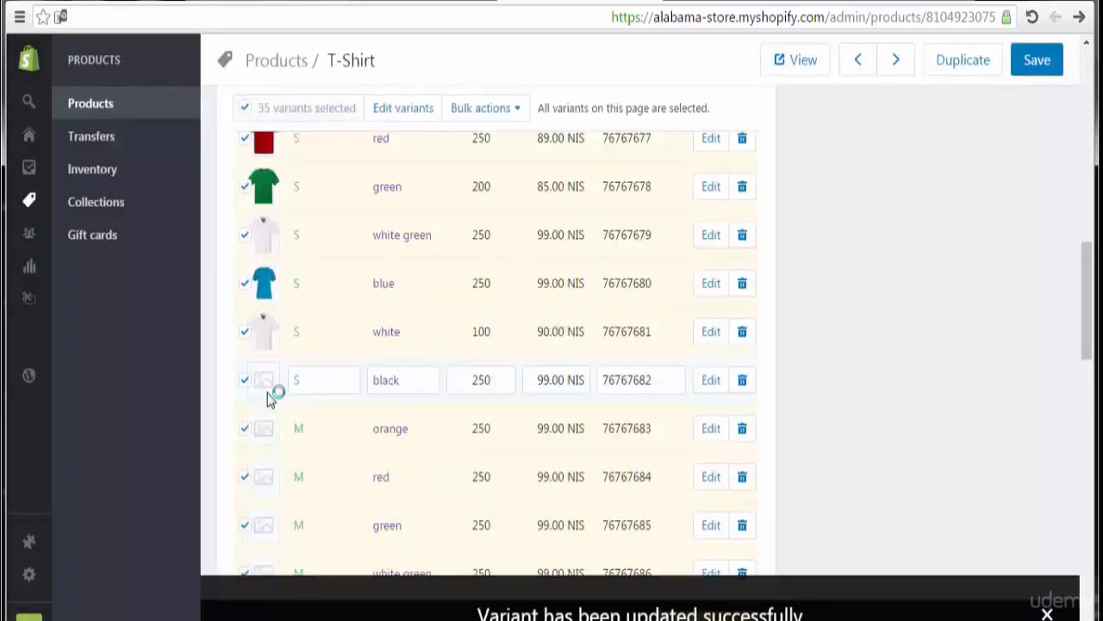
pyautogui.click(264, 381)
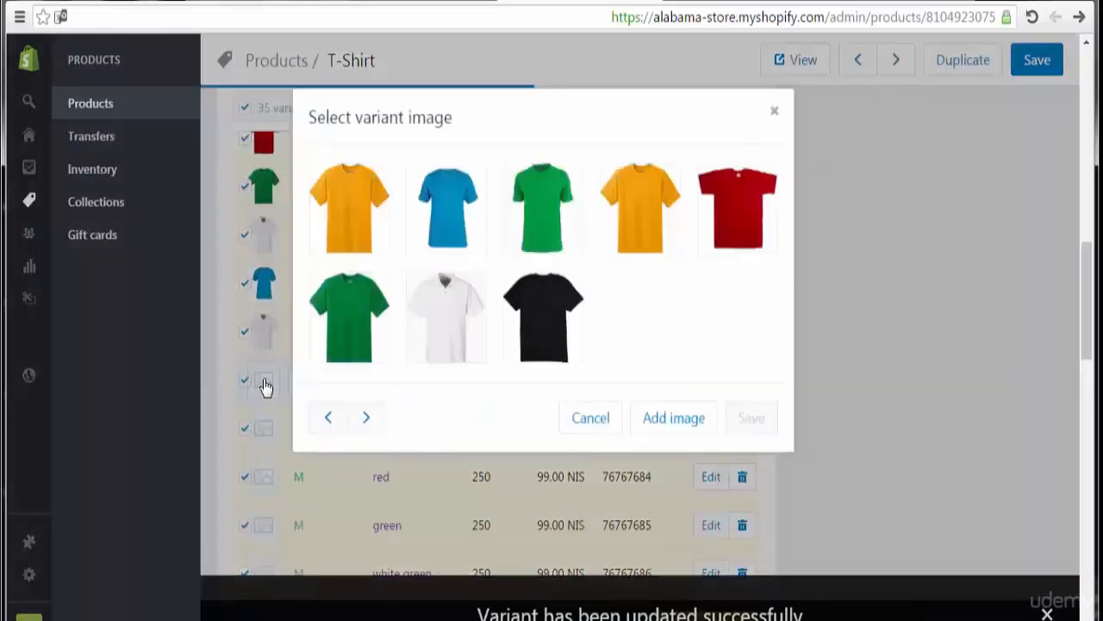
pyautogui.click(553, 344)
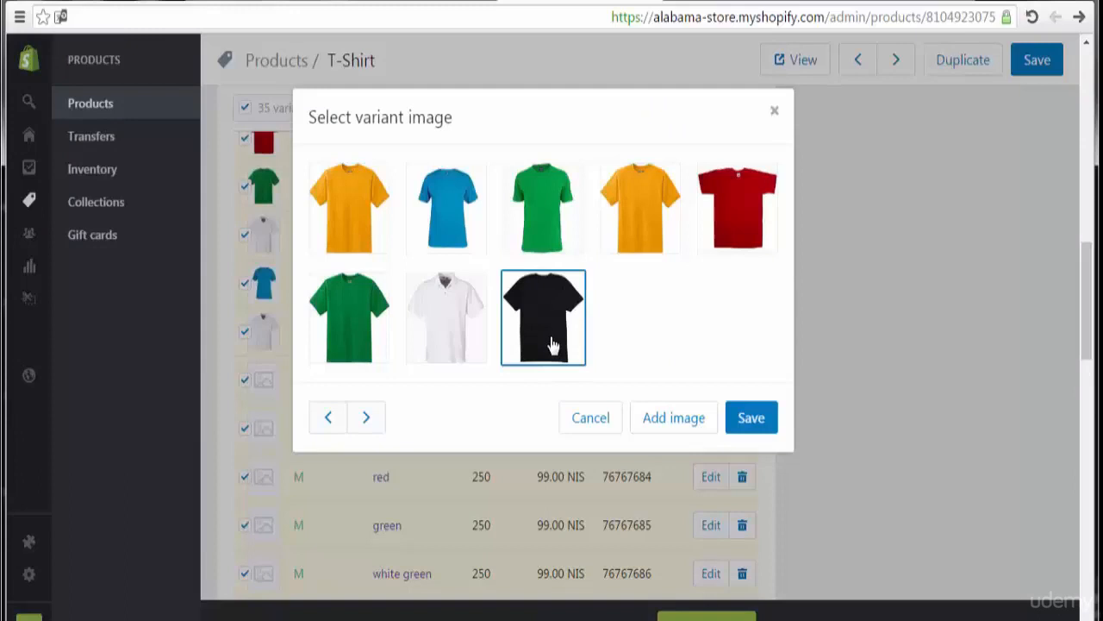
pyautogui.click(755, 429)
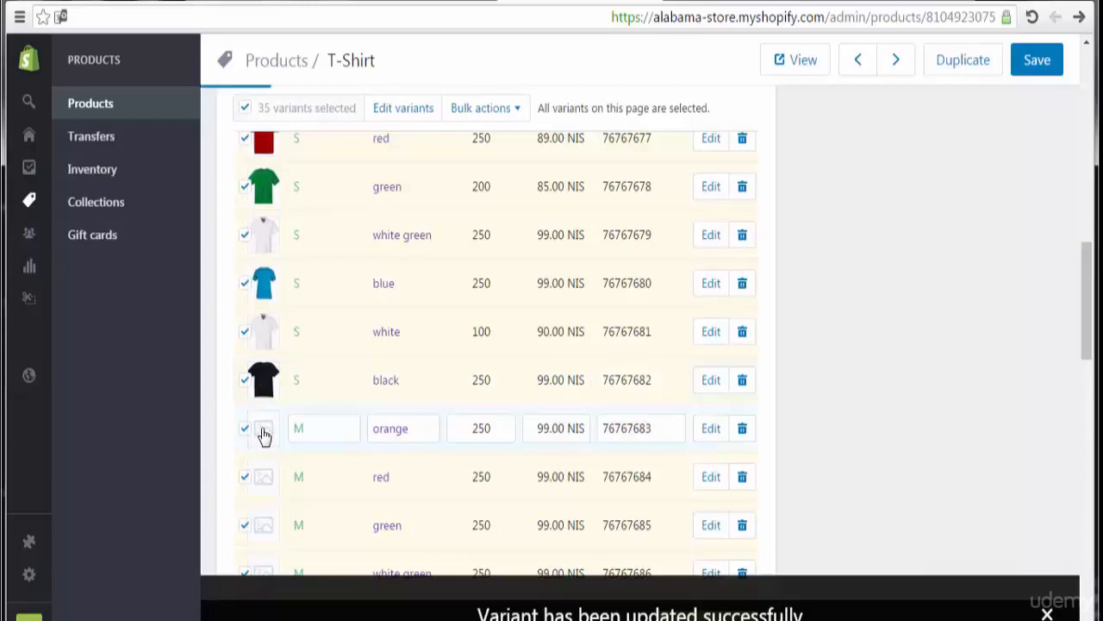
# Step: Assign the second orange T-shirt image to the size M orange variant and the red T-shirt image to the size M red variant
pyautogui.click(264, 433)
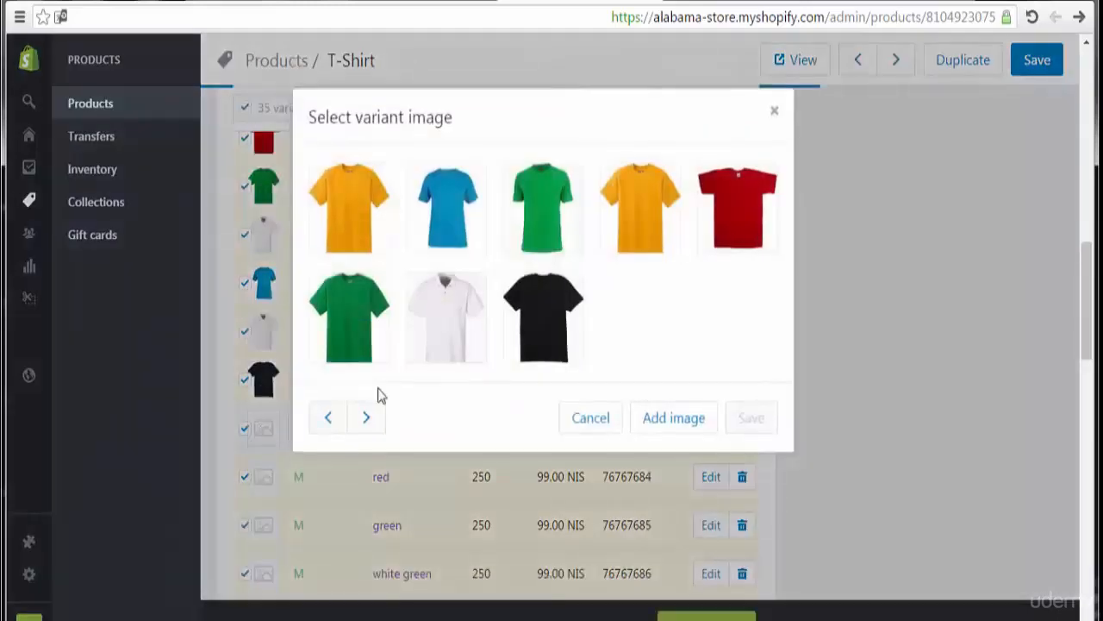
pyautogui.click(624, 231)
pyautogui.click(751, 418)
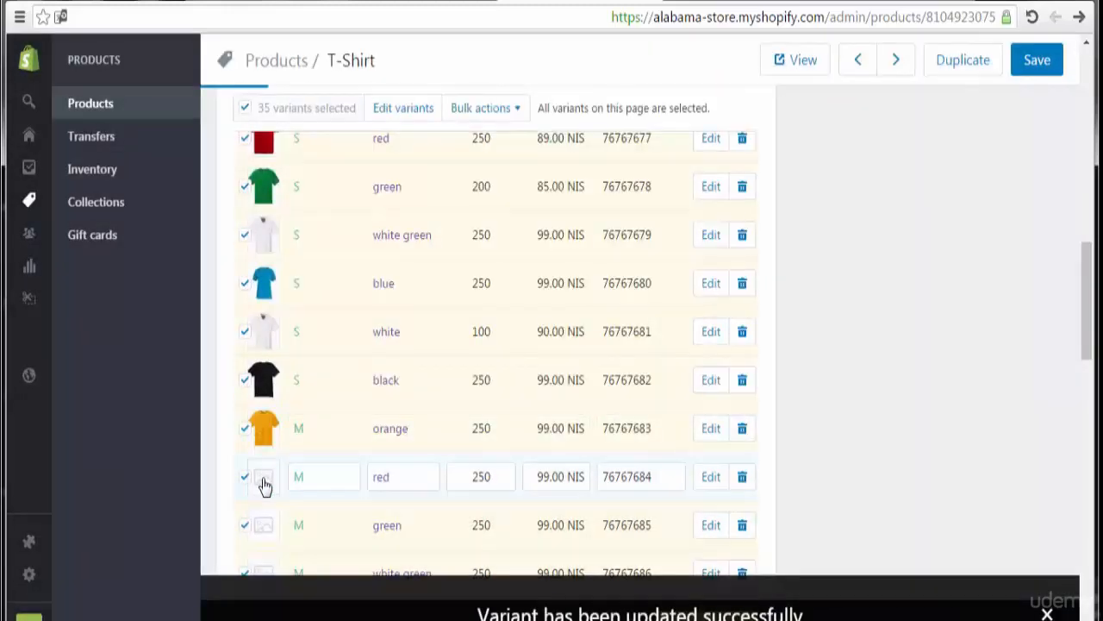
pyautogui.click(263, 483)
pyautogui.click(718, 210)
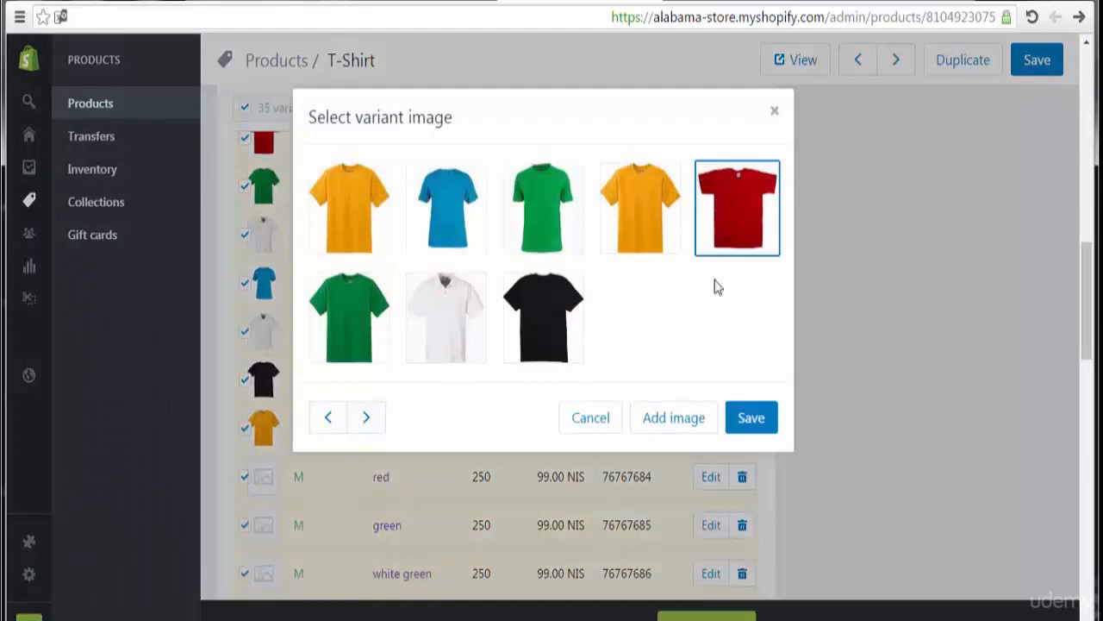
pyautogui.click(753, 420)
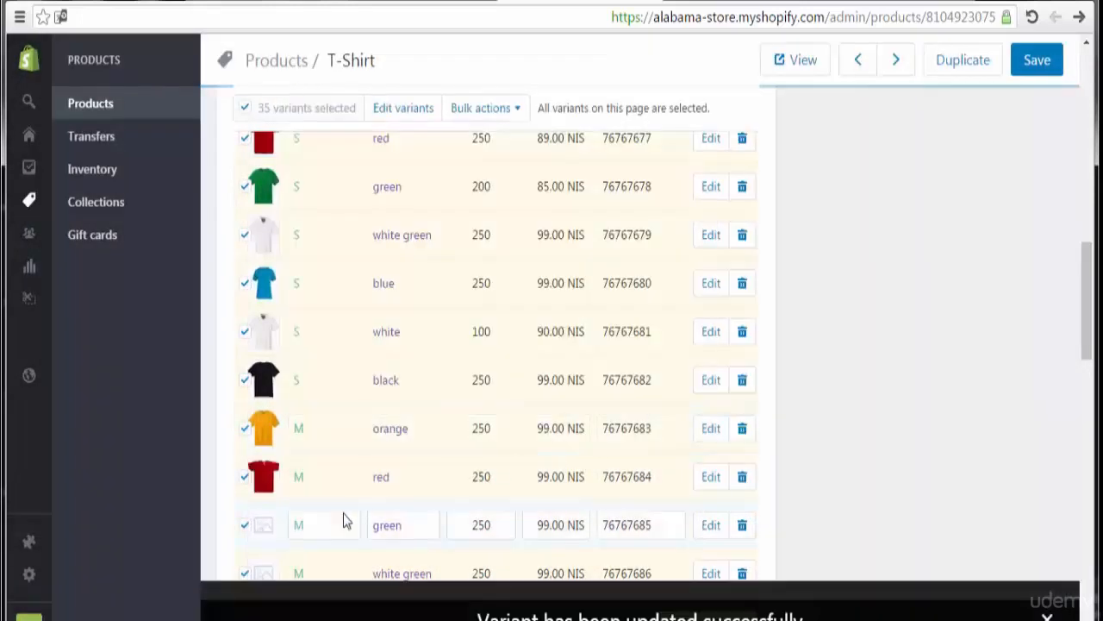
# Step: Assign the dark green T-shirt image to the size M green variant, keeping the variant selected
pyautogui.click(245, 524)
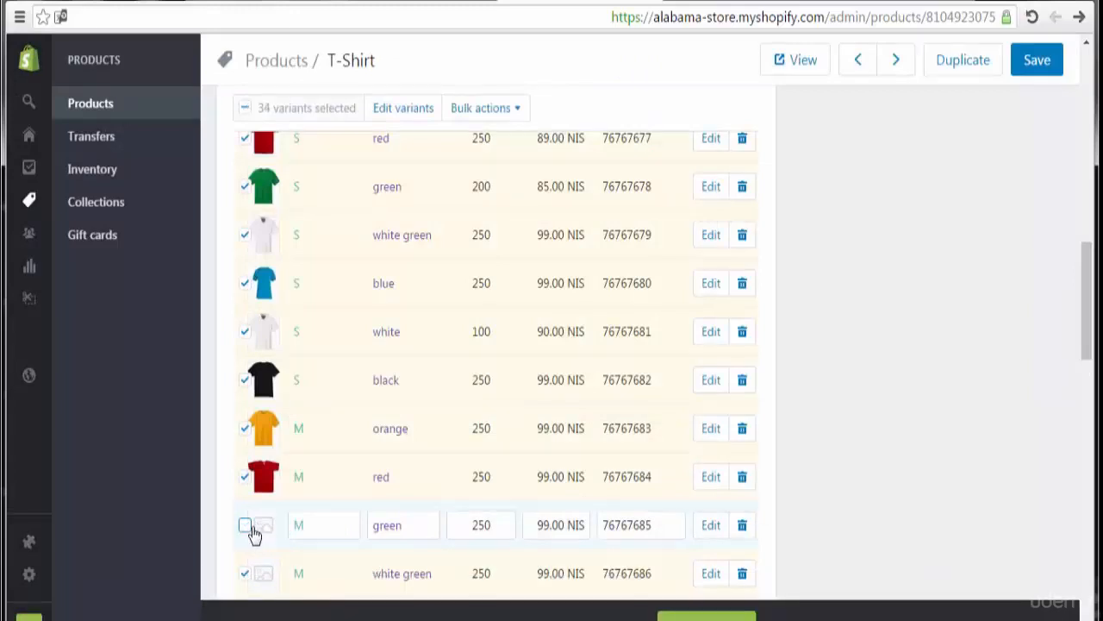
pyautogui.click(245, 526)
pyautogui.click(264, 527)
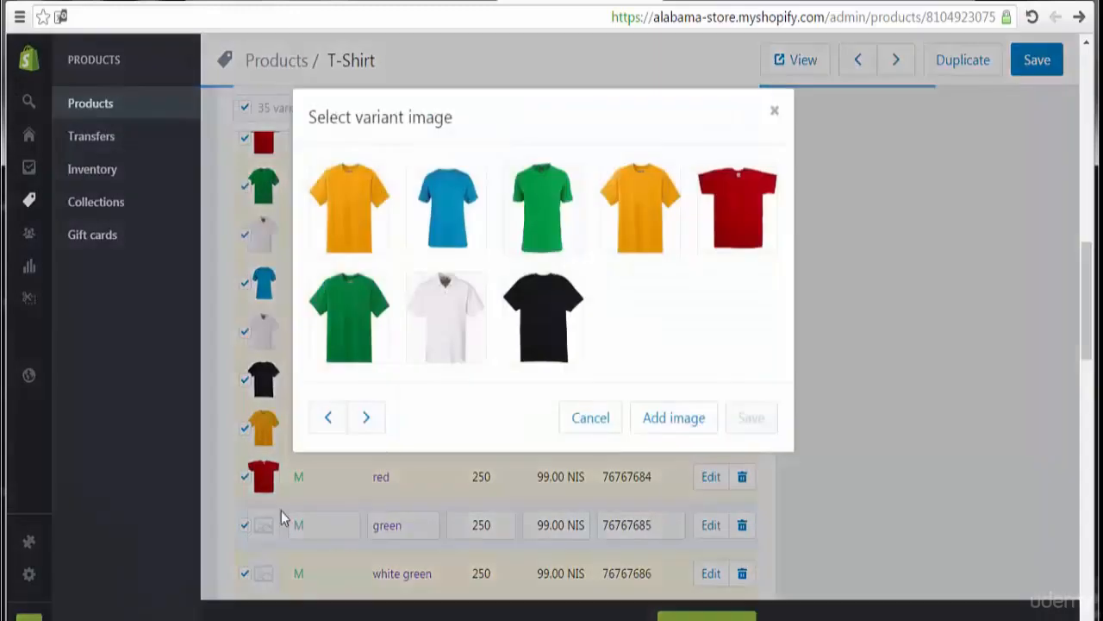
pyautogui.click(367, 331)
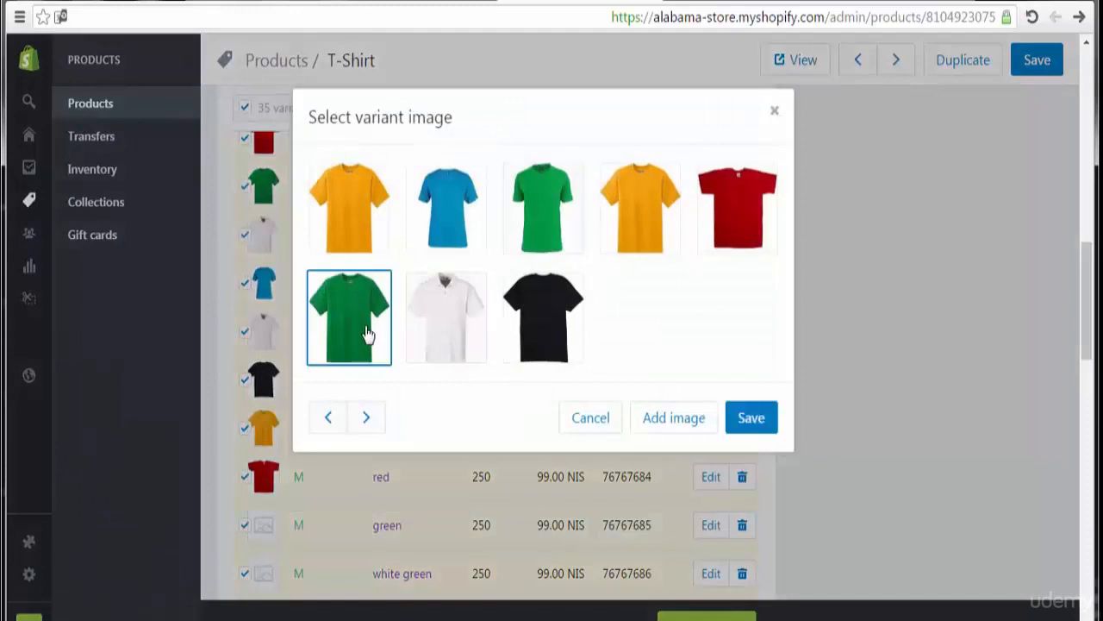
pyautogui.click(746, 421)
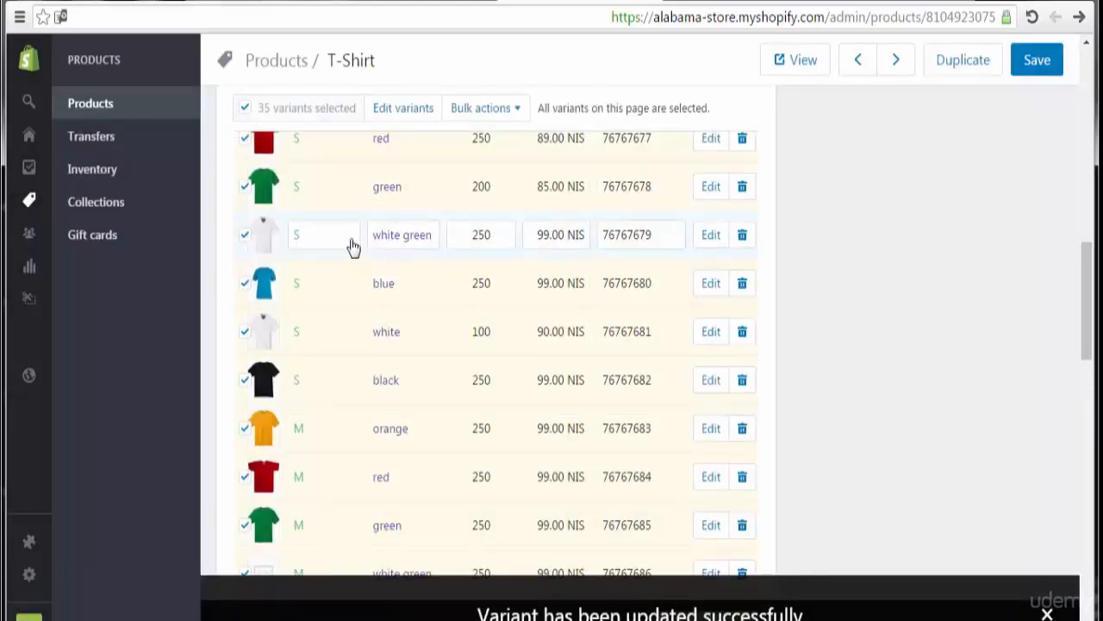
# Step: Replace the size S white green variant's image with the light green T-shirt image
pyautogui.click(269, 248)
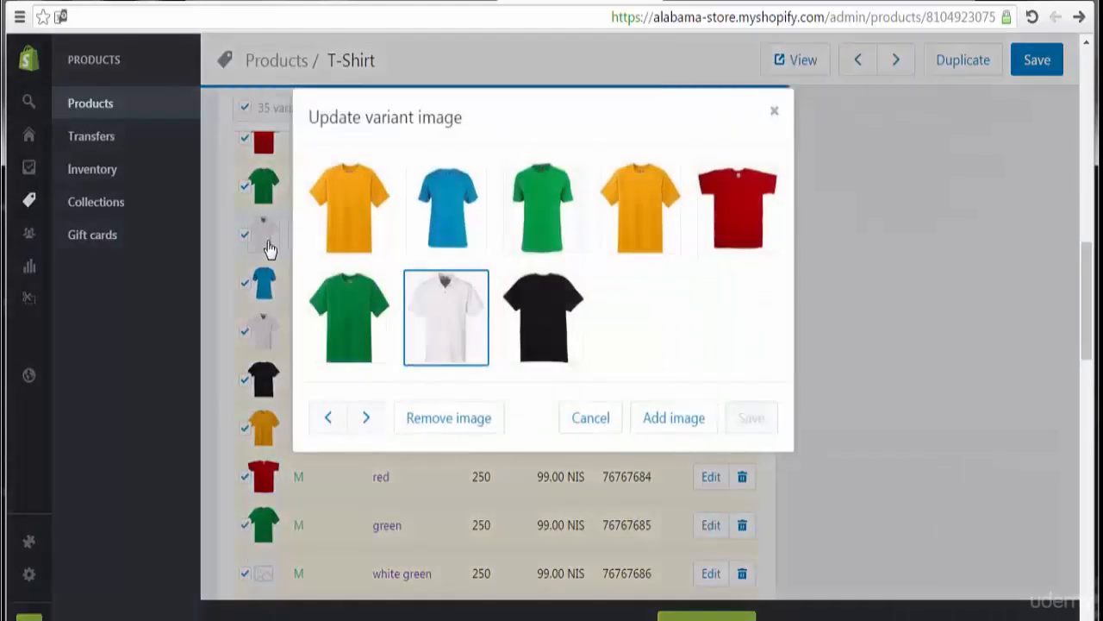
pyautogui.click(565, 225)
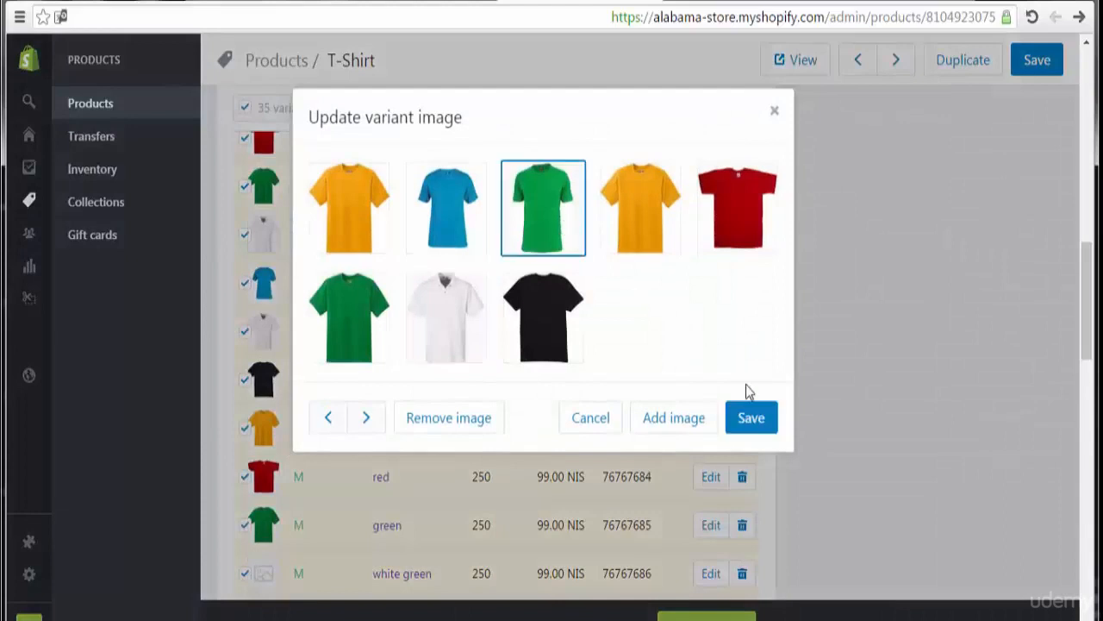
pyautogui.click(751, 419)
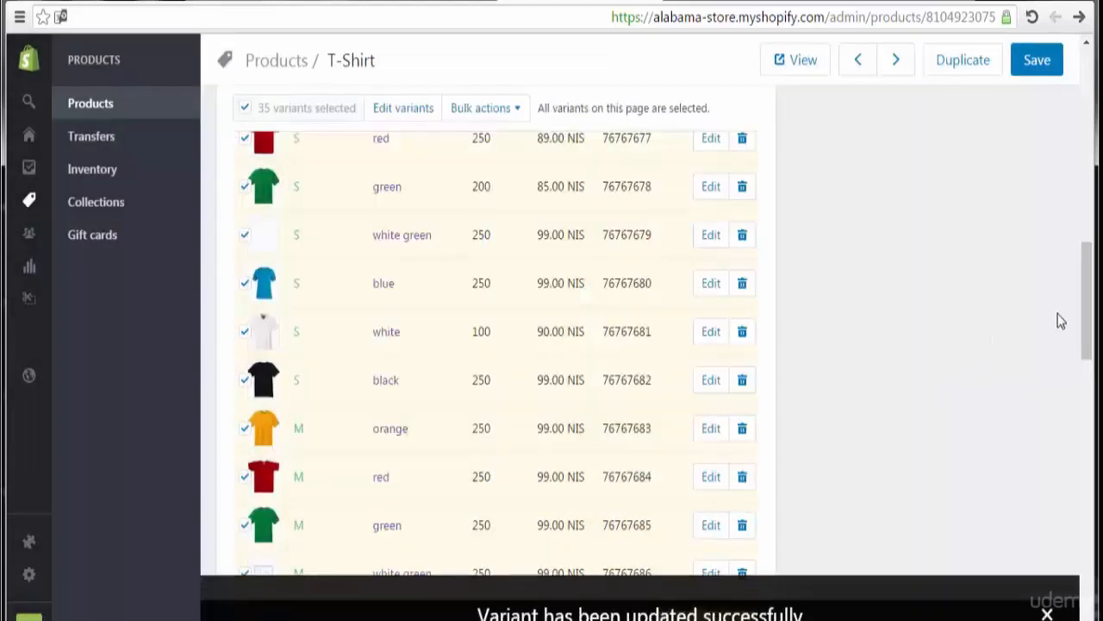
# Step: Assign the light green T-shirt image to the size M white green variant and the blue T-shirt image to the size M blue variant
pyautogui.moveTo(1087, 321); pyautogui.dragTo(1088, 387)
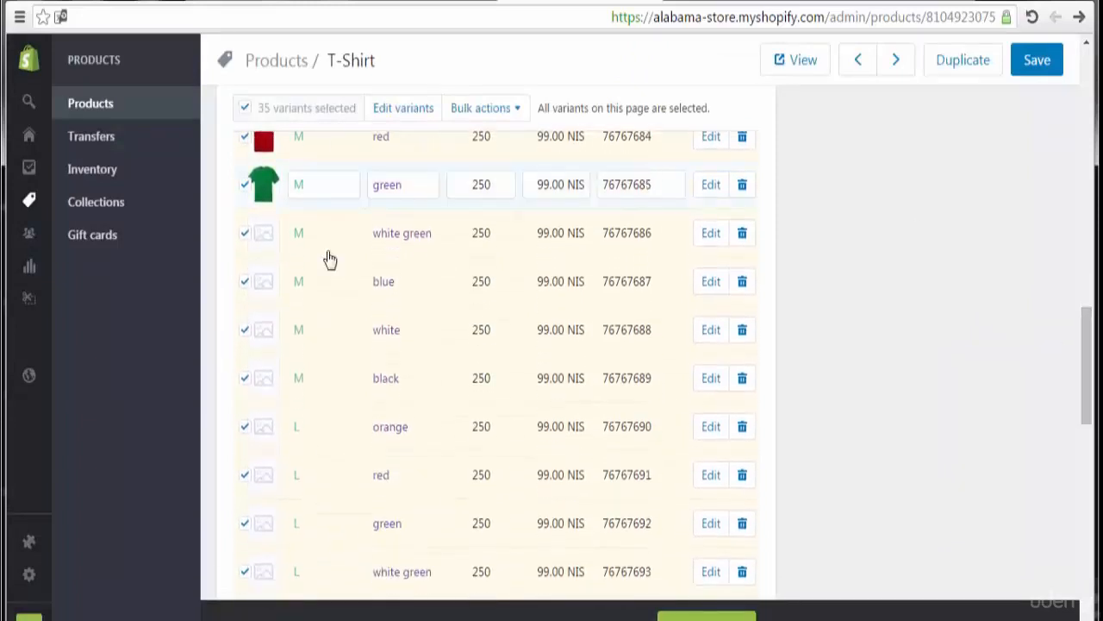
pyautogui.click(265, 237)
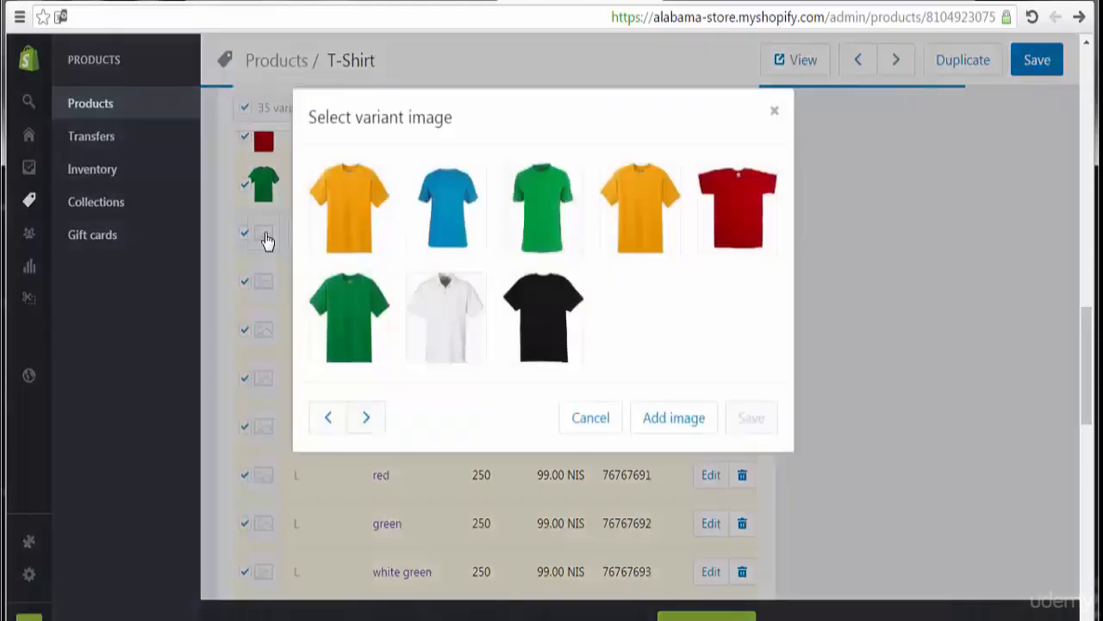
pyautogui.click(550, 226)
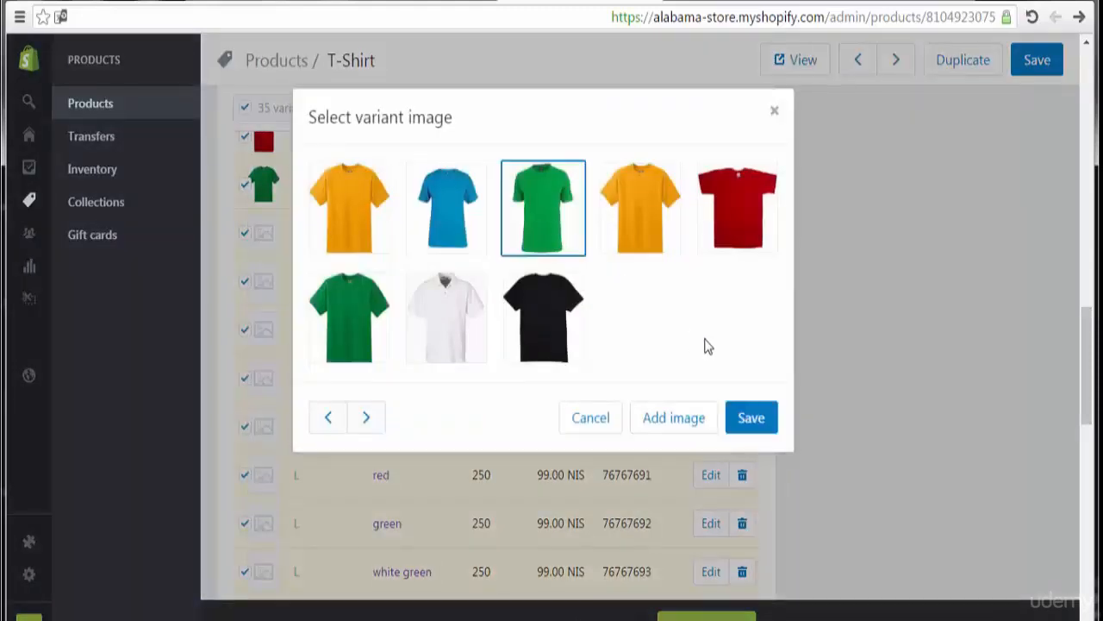
pyautogui.click(749, 416)
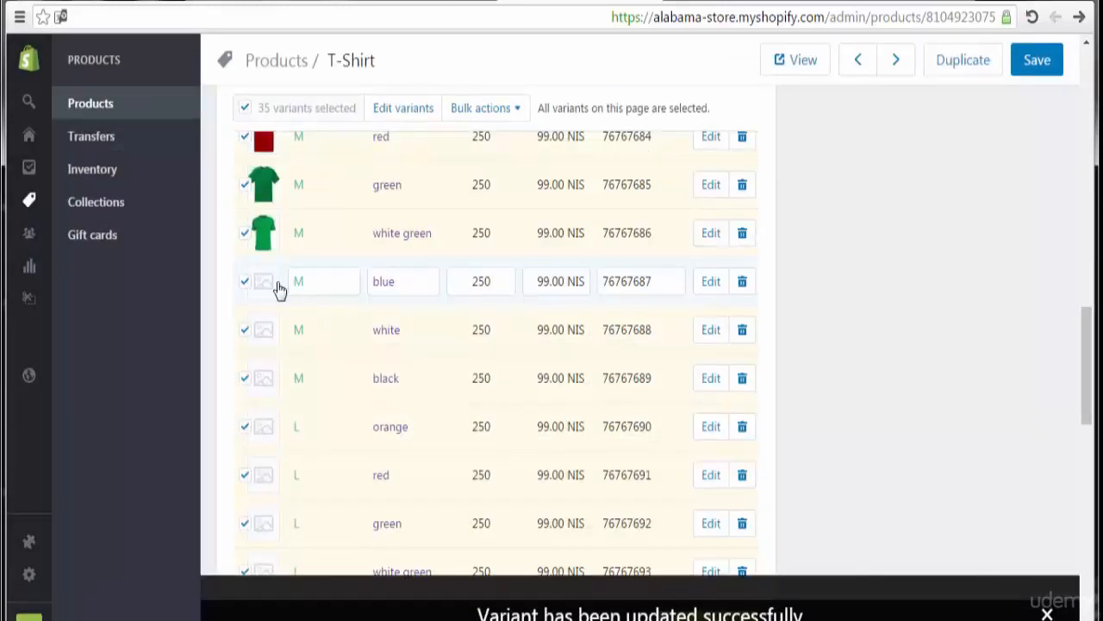
pyautogui.click(265, 281)
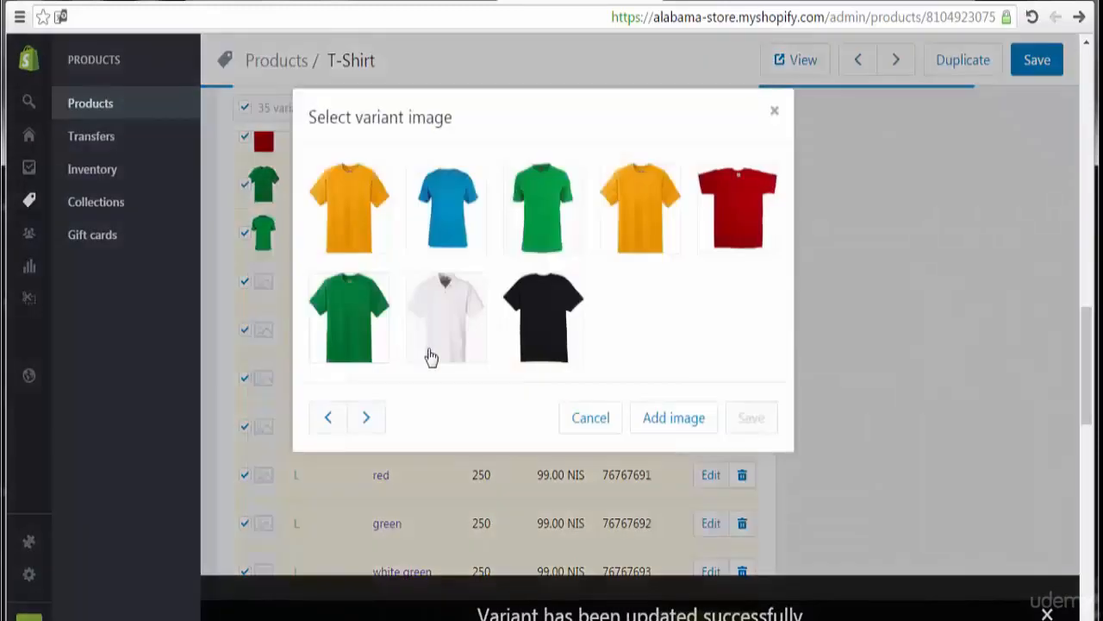
pyautogui.click(460, 234)
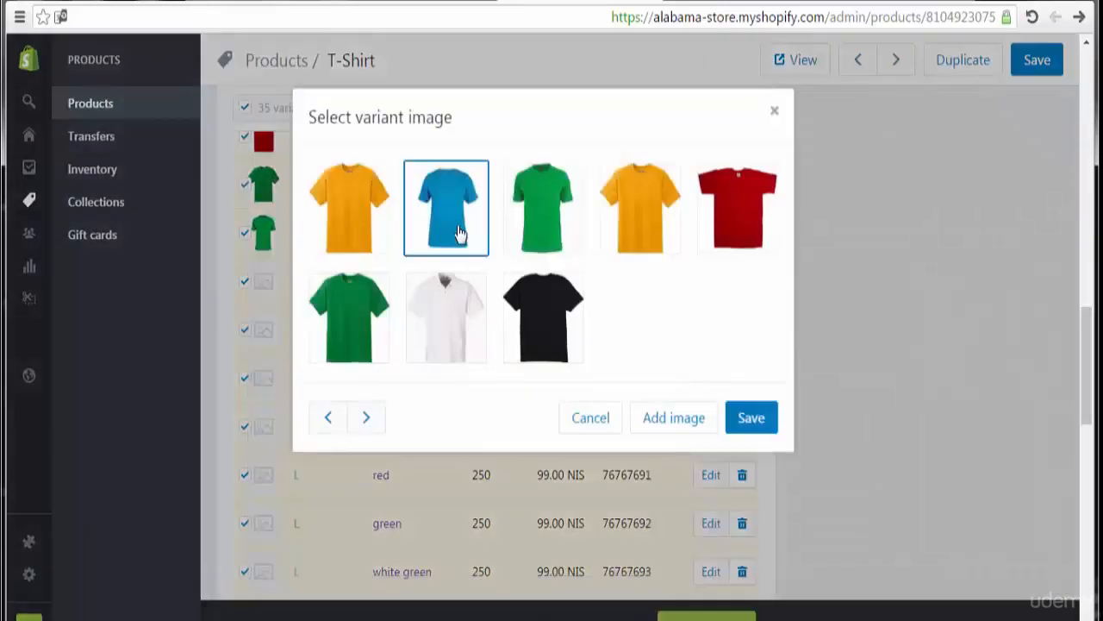
pyautogui.click(749, 422)
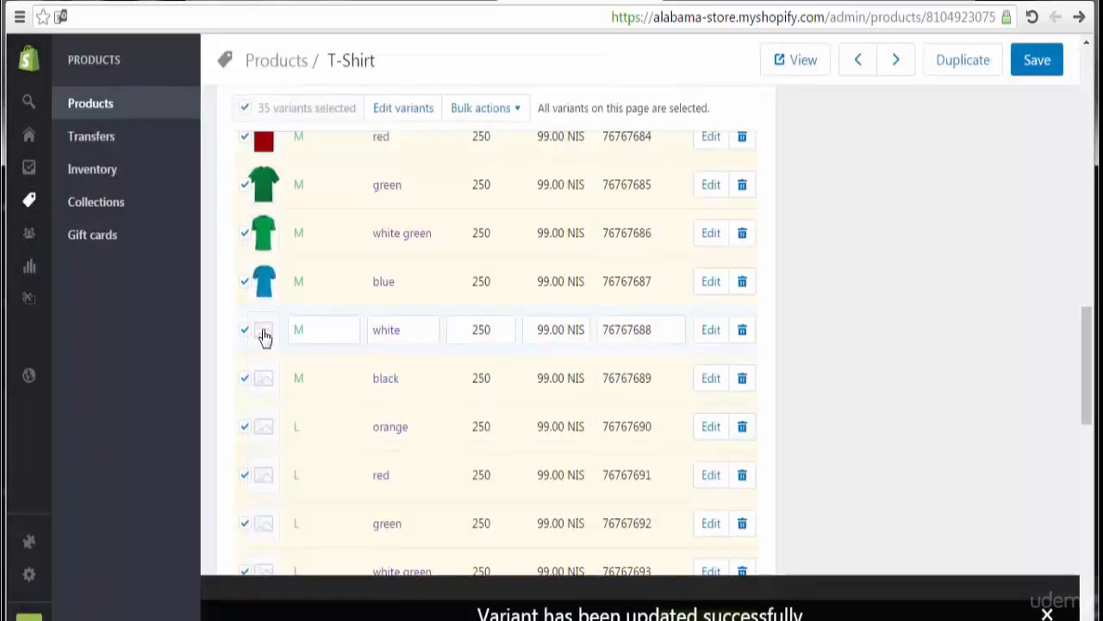
# Step: Assign the white polo shirt image to the size M white variant and the black T-shirt image to the size M black variant
pyautogui.click(264, 334)
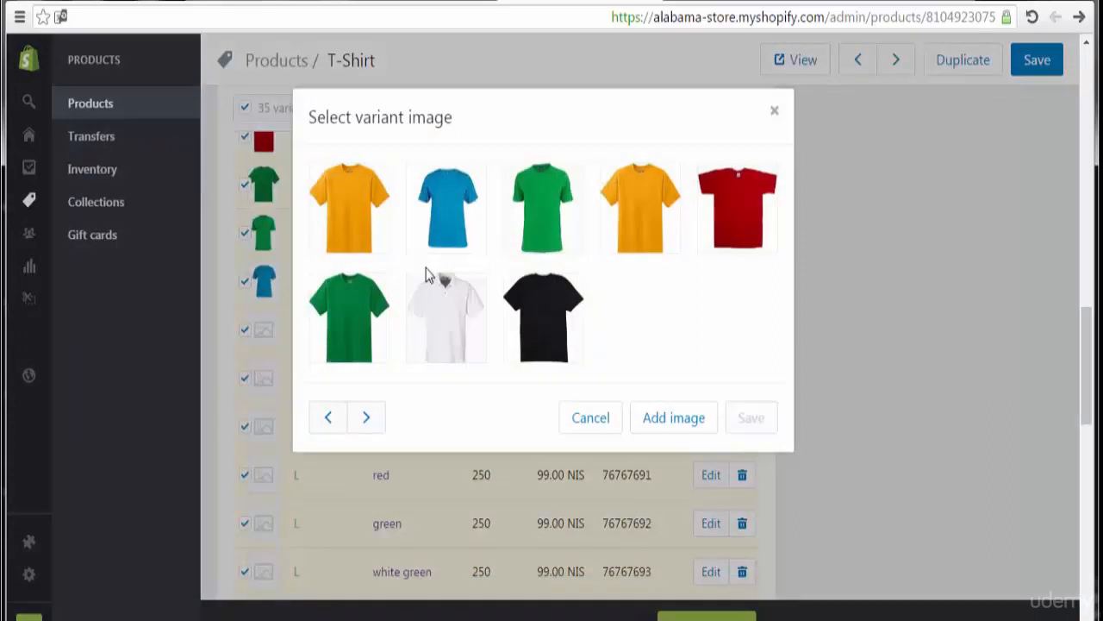
pyautogui.click(456, 334)
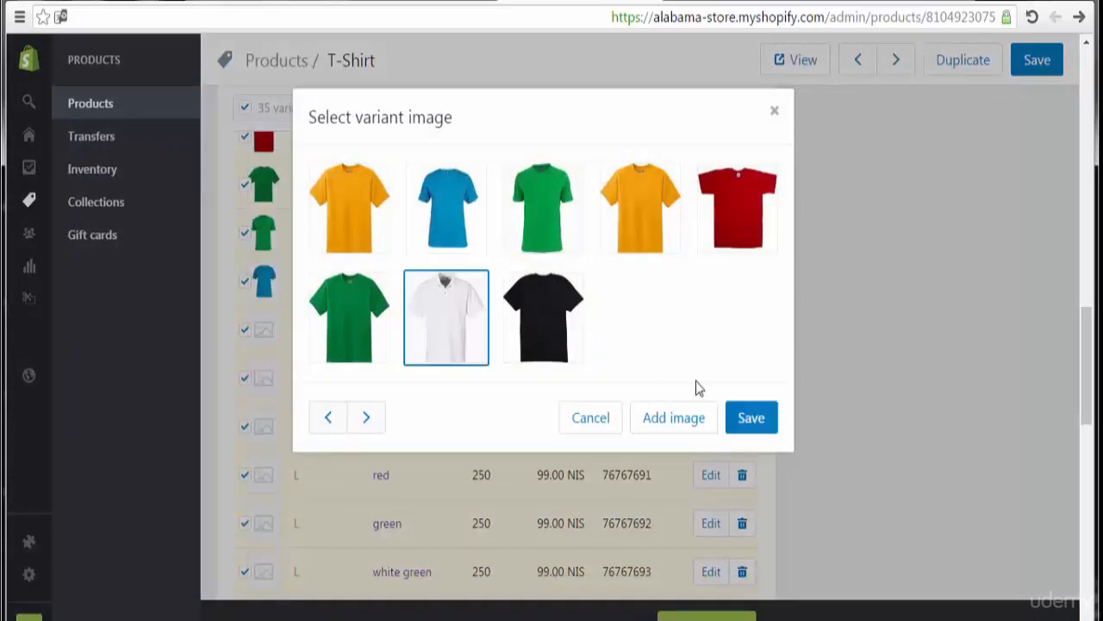
pyautogui.click(751, 418)
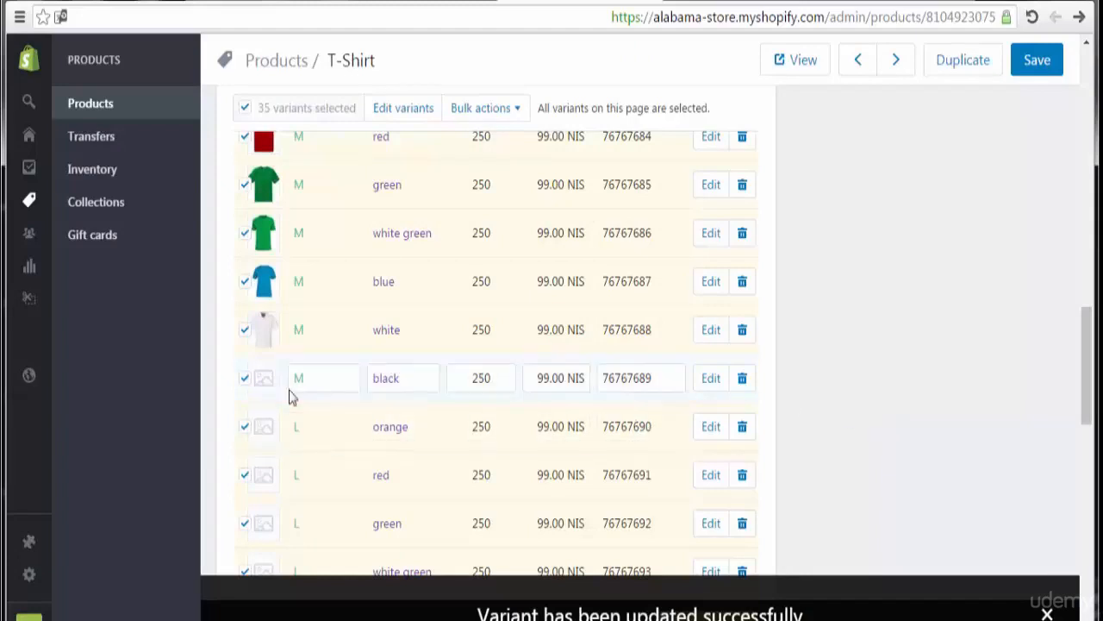
pyautogui.click(264, 381)
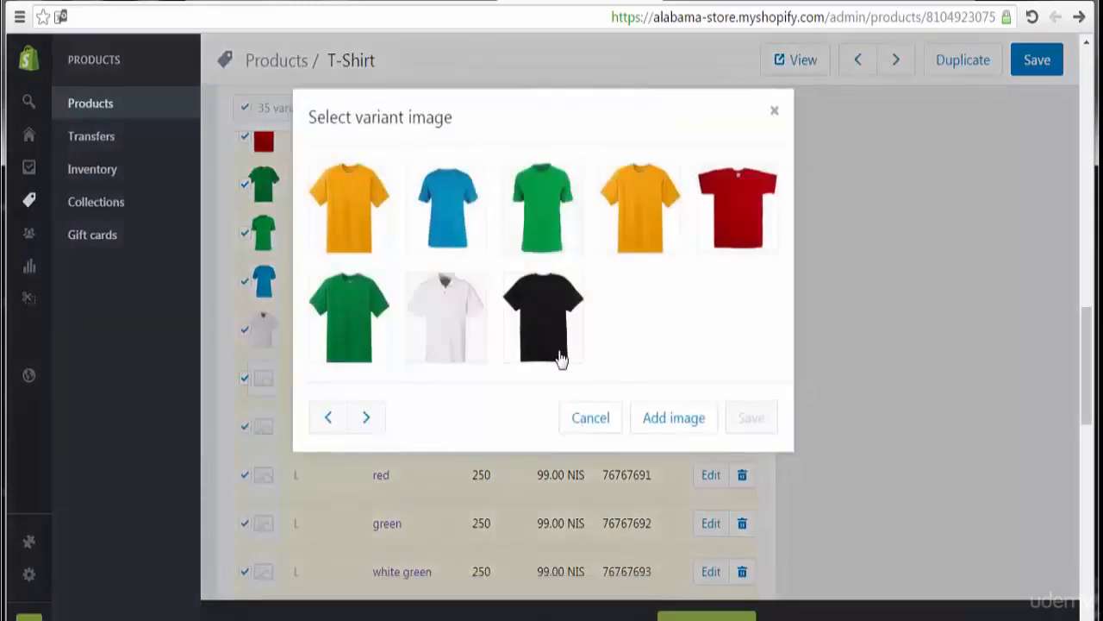
pyautogui.click(538, 326)
pyautogui.click(752, 418)
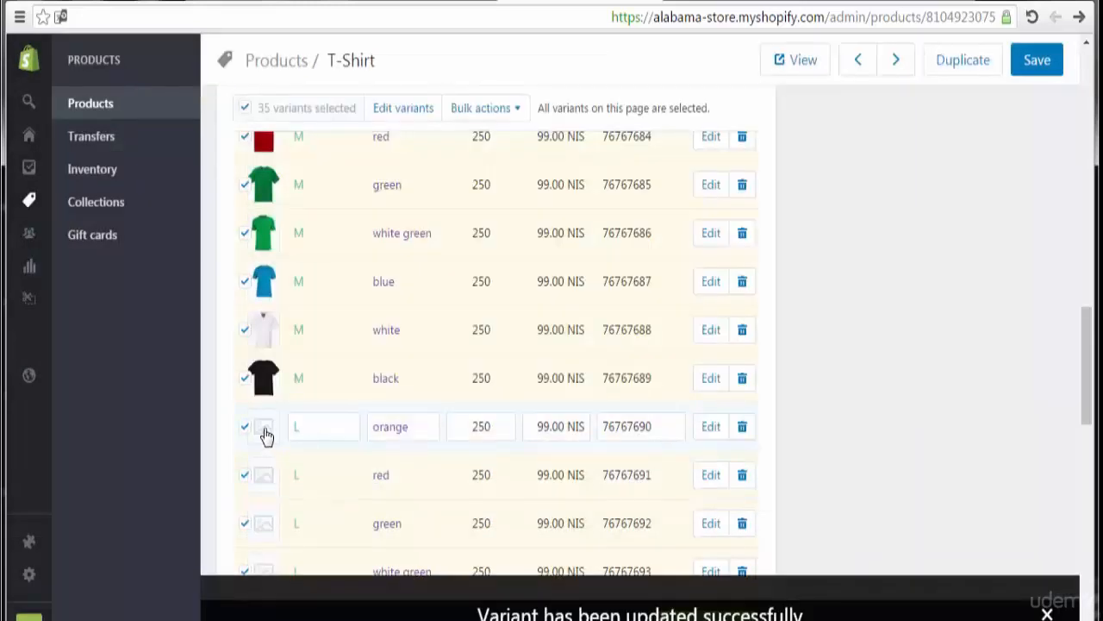
# Step: Assign the second orange T-shirt image to the size L orange variant and the red T-shirt image to the size L red variant
pyautogui.click(265, 431)
pyautogui.click(658, 185)
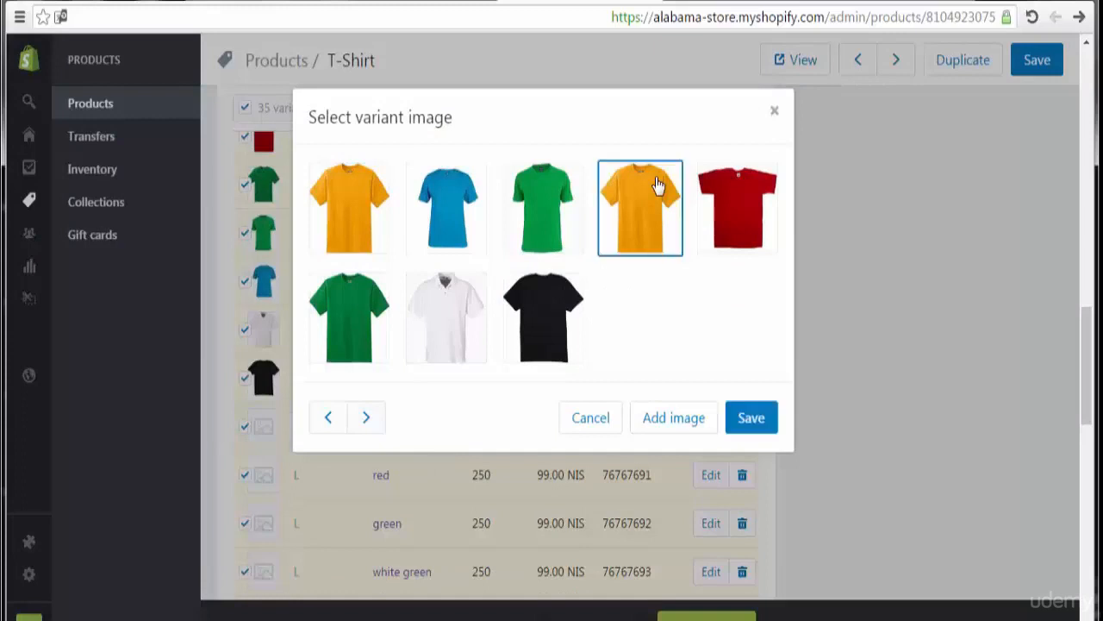
pyautogui.click(754, 421)
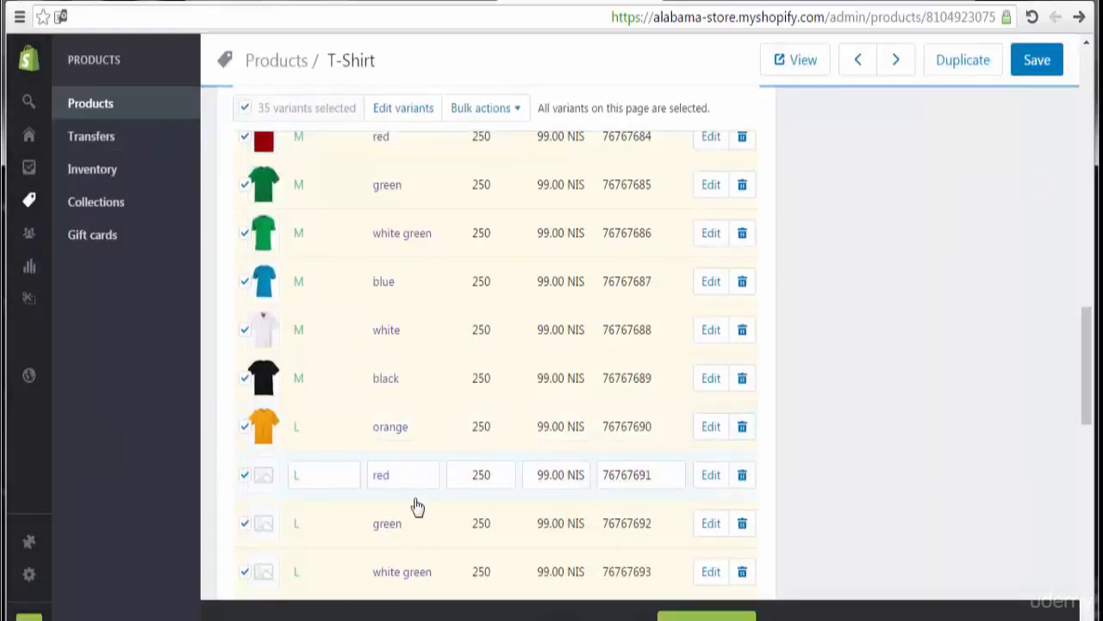
pyautogui.click(265, 476)
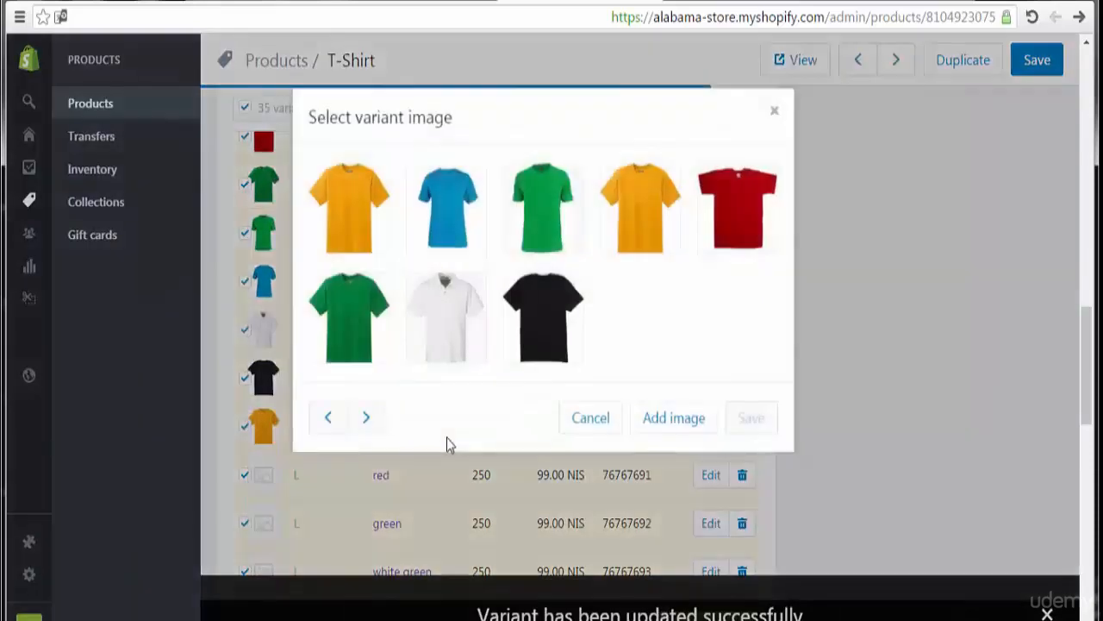
pyautogui.click(746, 226)
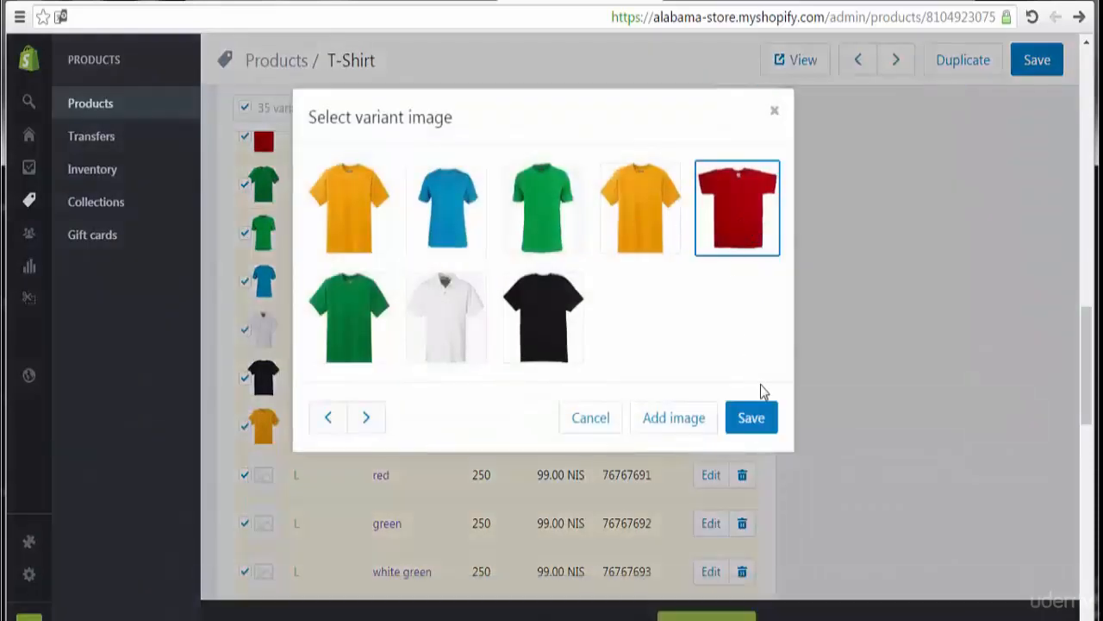
pyautogui.click(762, 417)
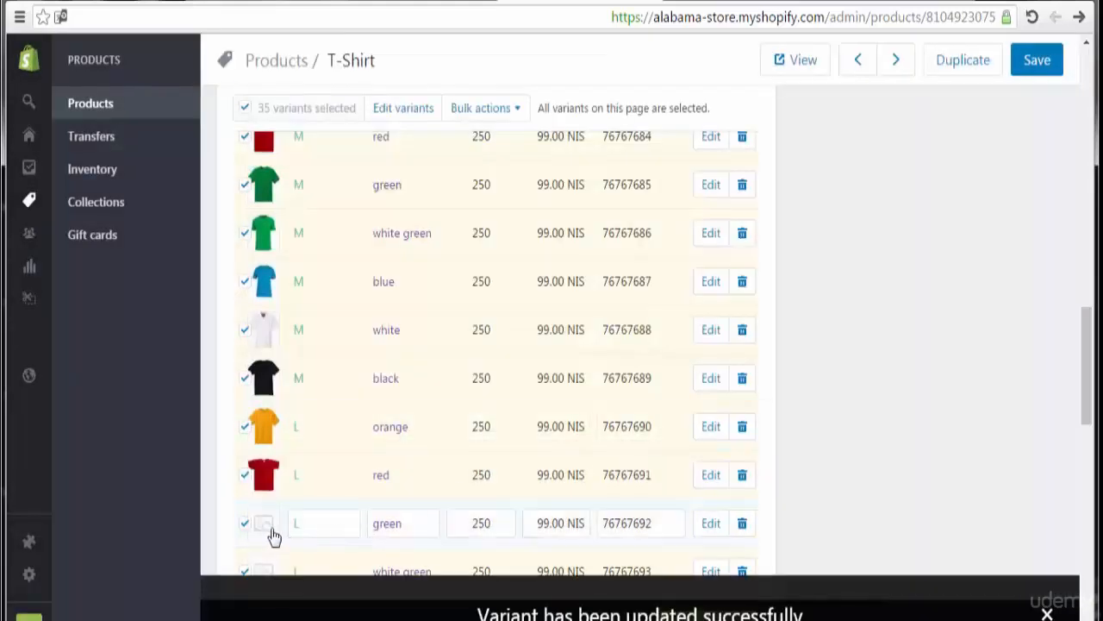
# Step: Assign the dark green T-shirt image to the size L green variant and the light green one to the size L white green variant
pyautogui.click(264, 525)
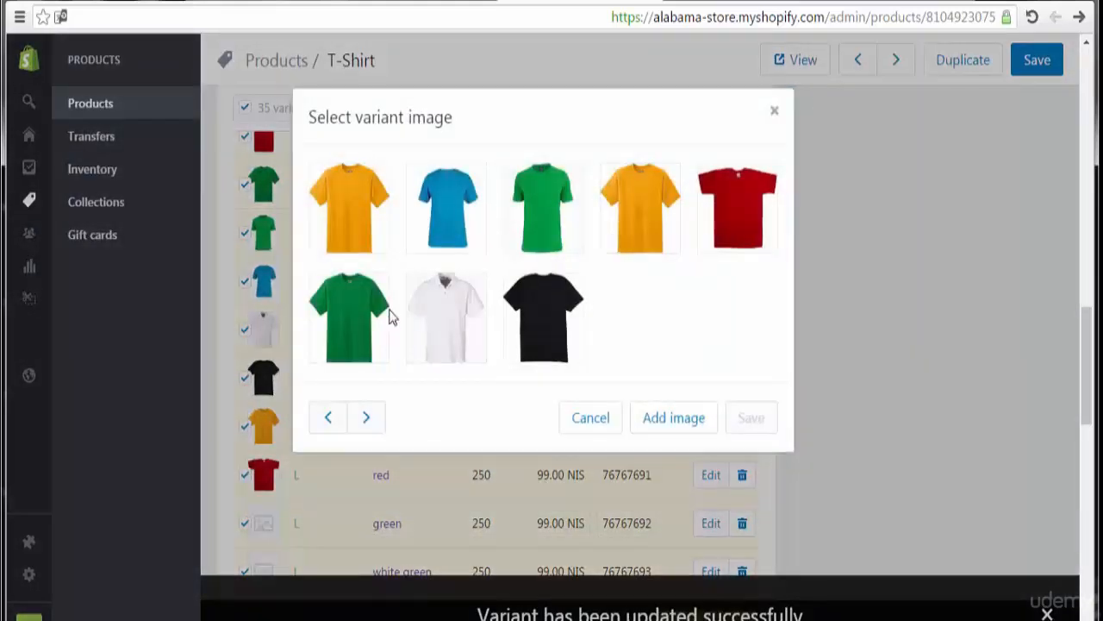
pyautogui.click(360, 324)
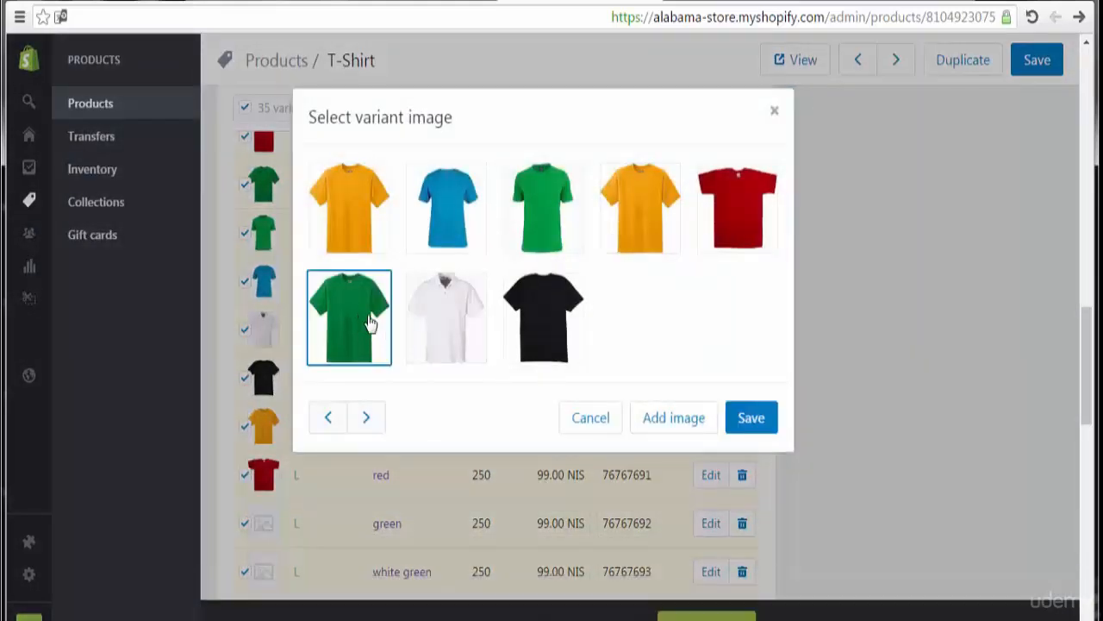
pyautogui.click(746, 421)
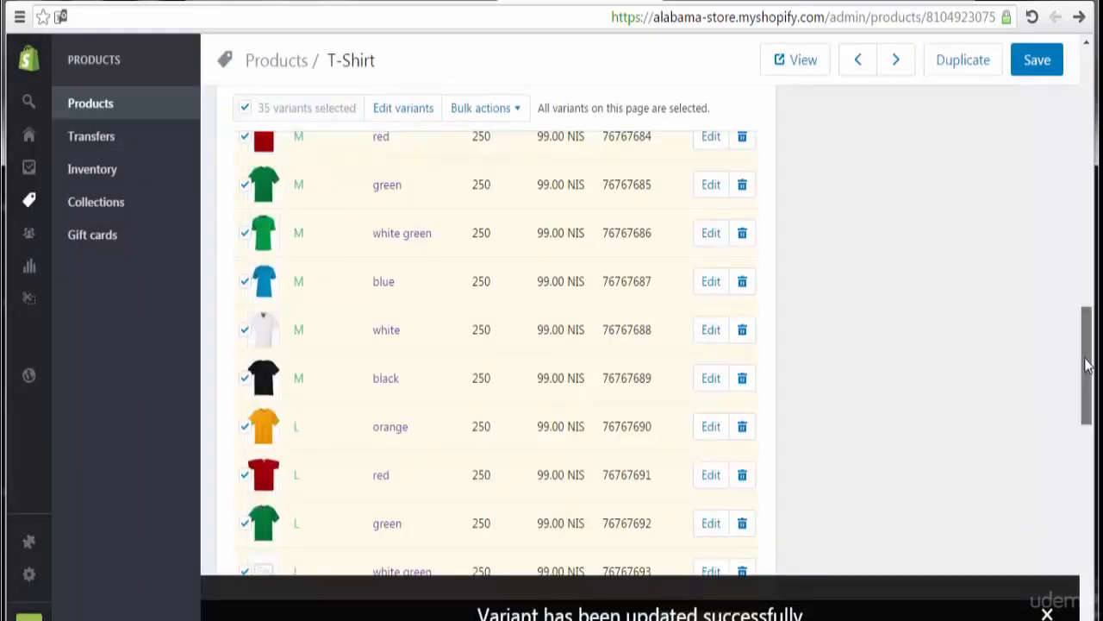
pyautogui.moveTo(1087, 366); pyautogui.dragTo(1095, 427)
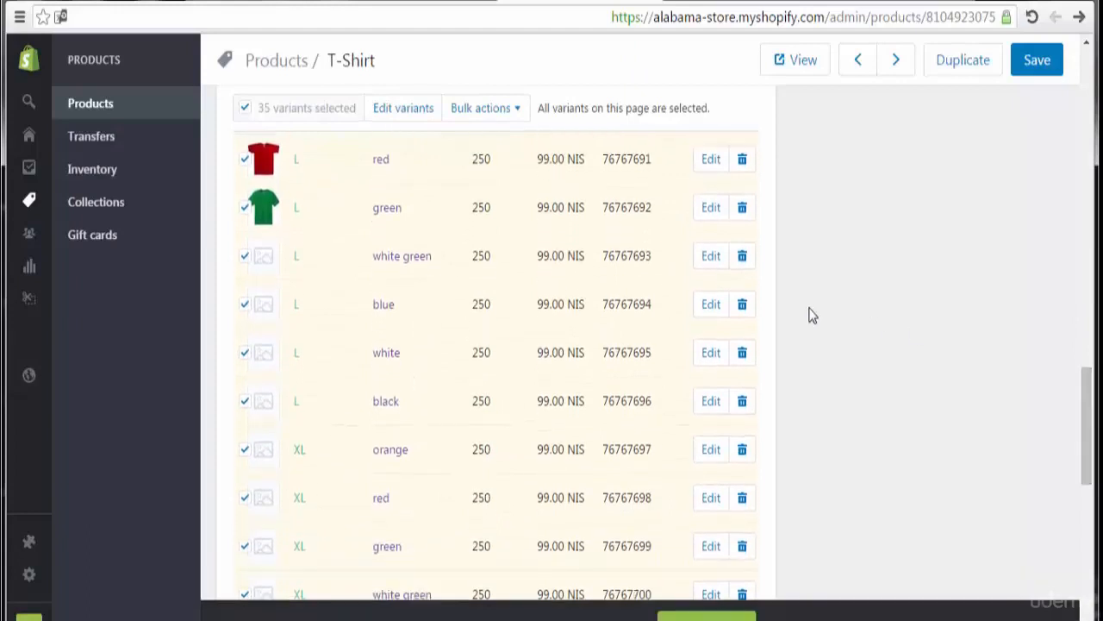
pyautogui.click(263, 256)
pyautogui.click(556, 237)
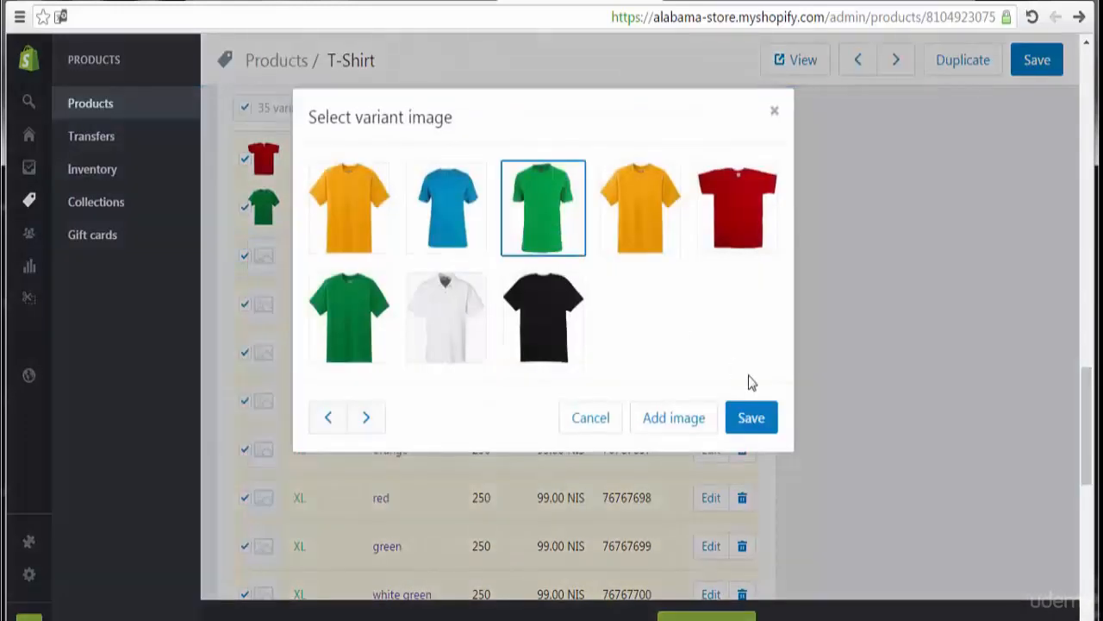
pyautogui.click(751, 418)
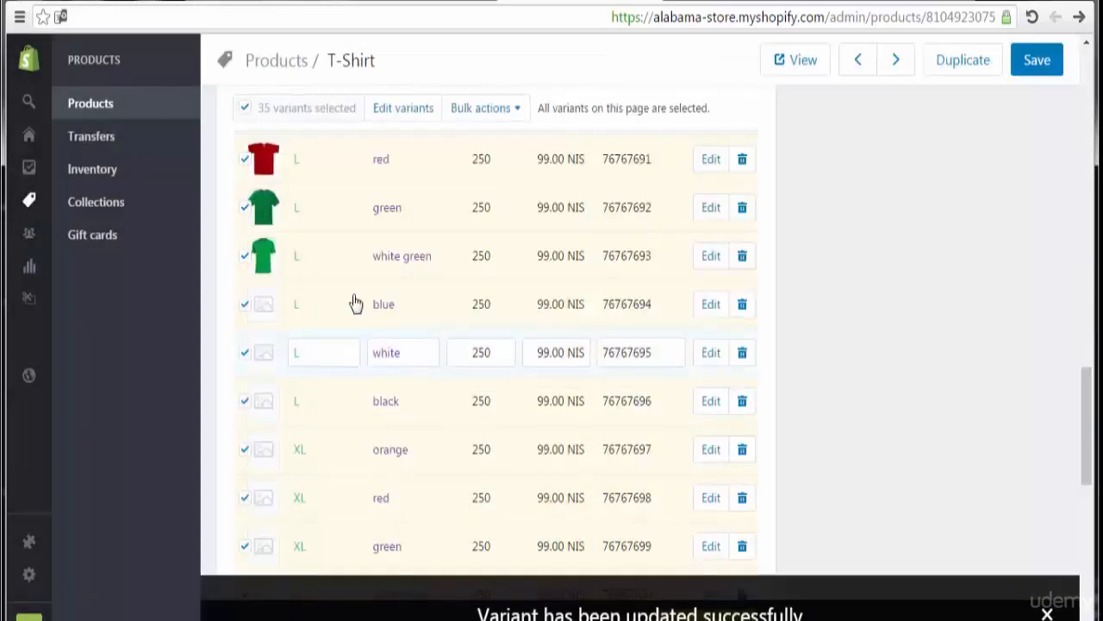
# Step: Assign the blue T-shirt image to the size L blue variant and the white polo shirt image to the size L white variant
pyautogui.click(264, 309)
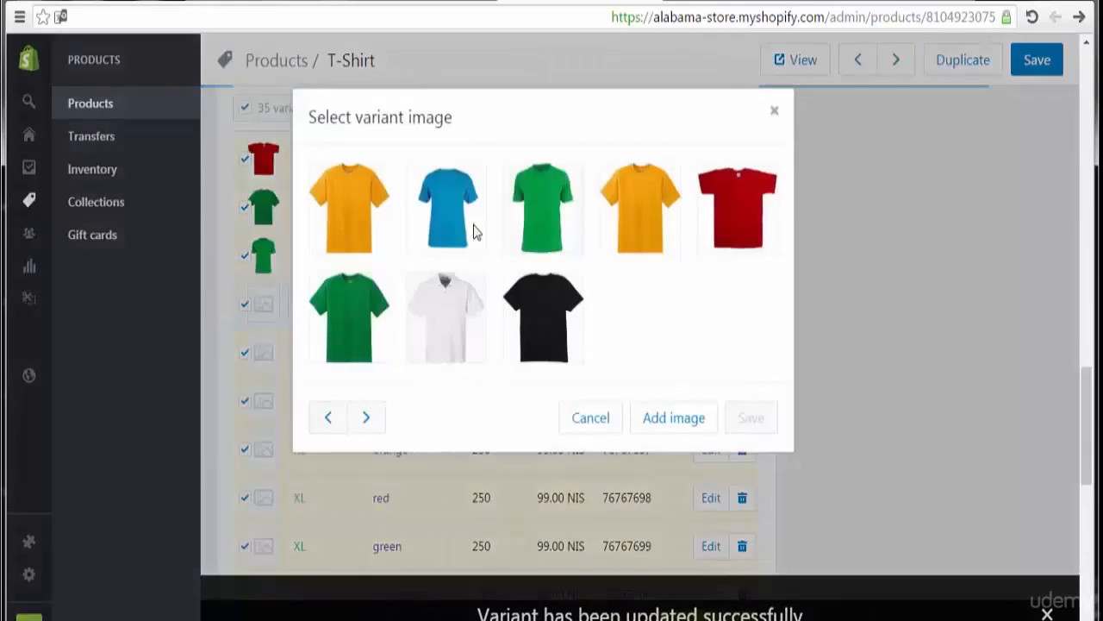
pyautogui.click(446, 228)
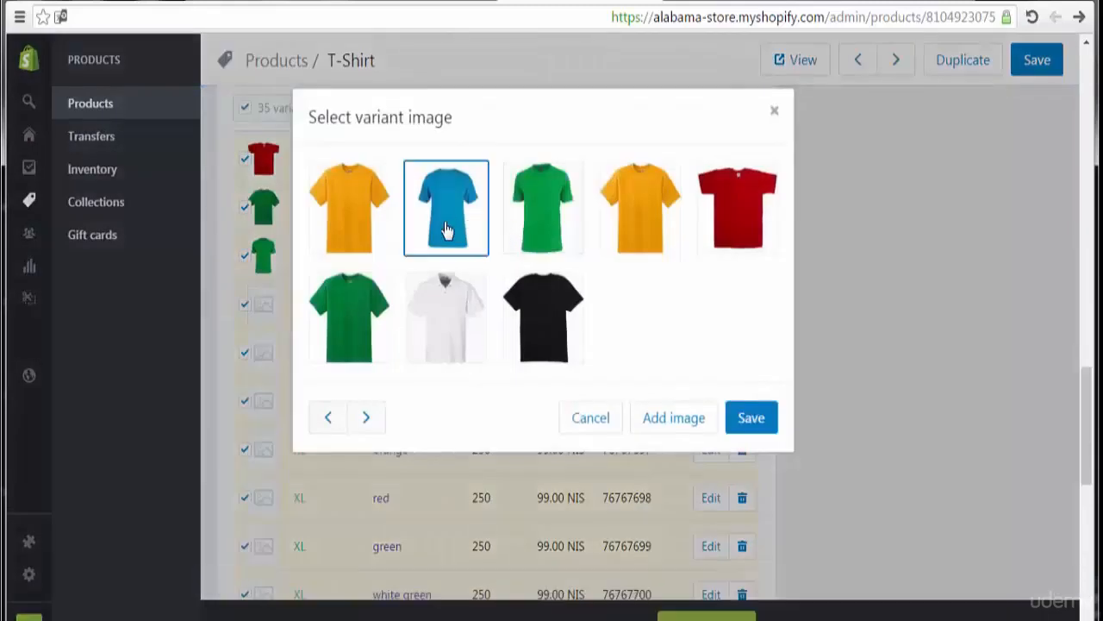
pyautogui.click(754, 423)
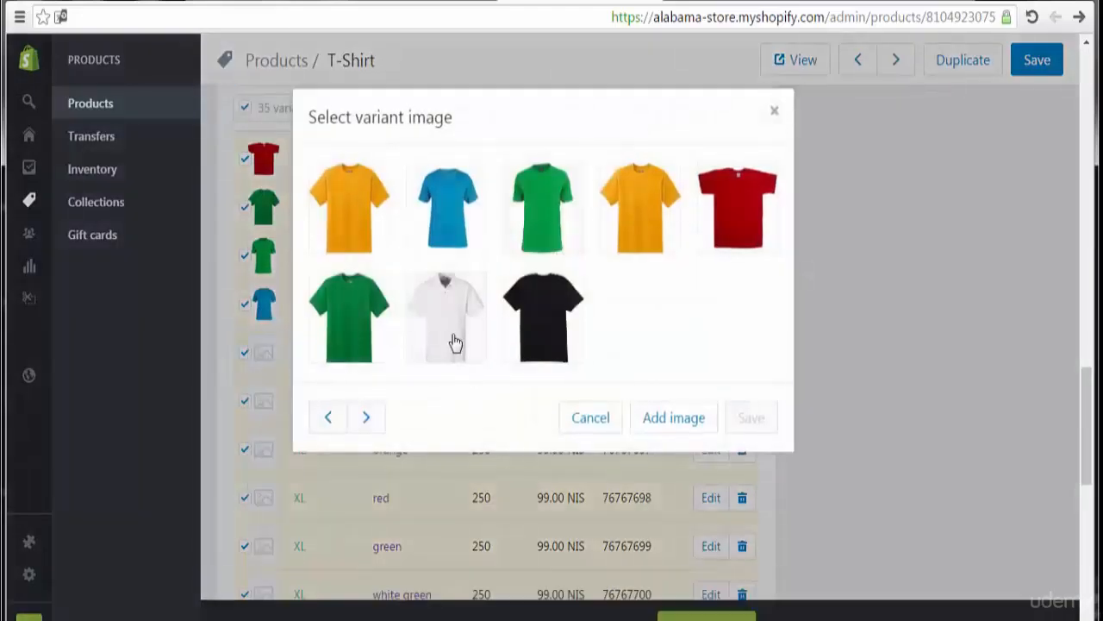
pyautogui.click(453, 330)
pyautogui.click(748, 420)
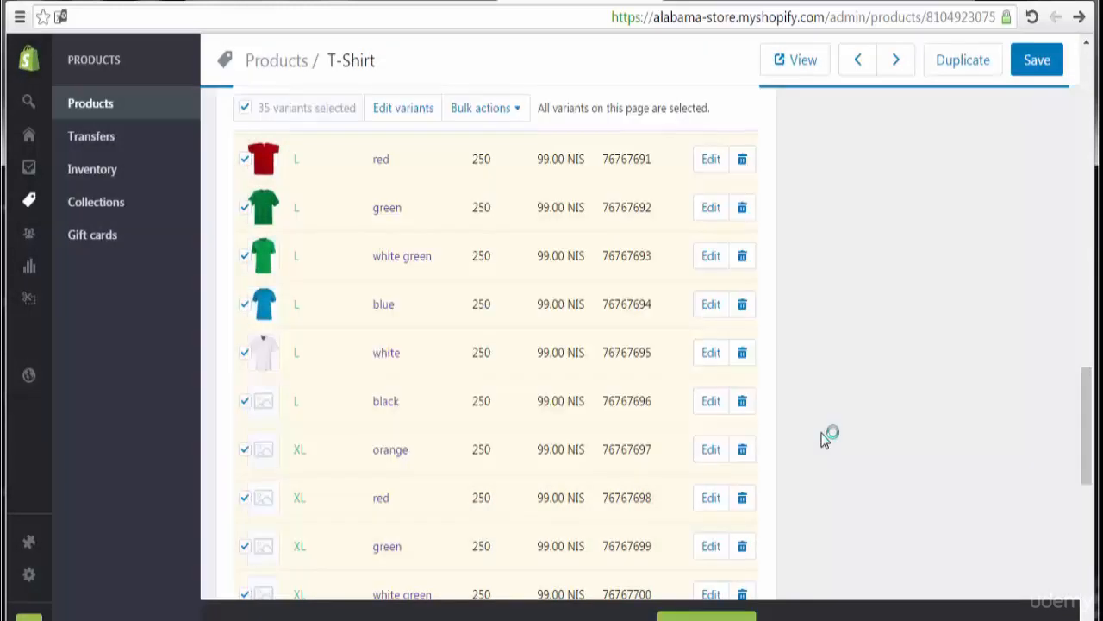
# Step: Assign the black T-shirt image to the size L black variant and the second orange T-shirt image to the size XL orange variant
pyautogui.click(270, 411)
pyautogui.click(554, 320)
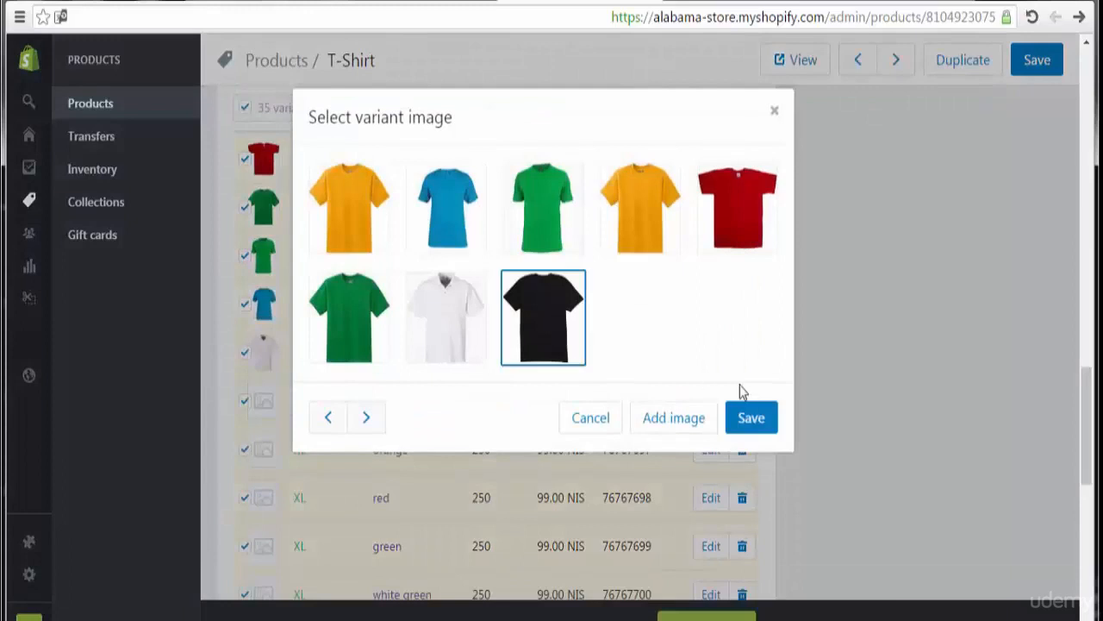
pyautogui.click(753, 422)
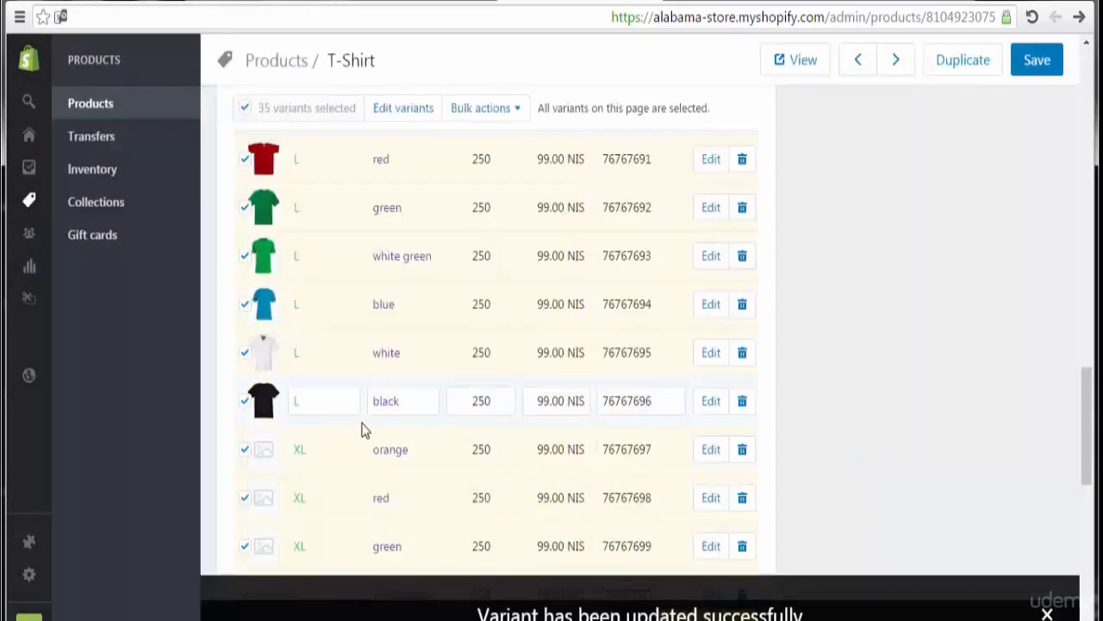
pyautogui.click(267, 450)
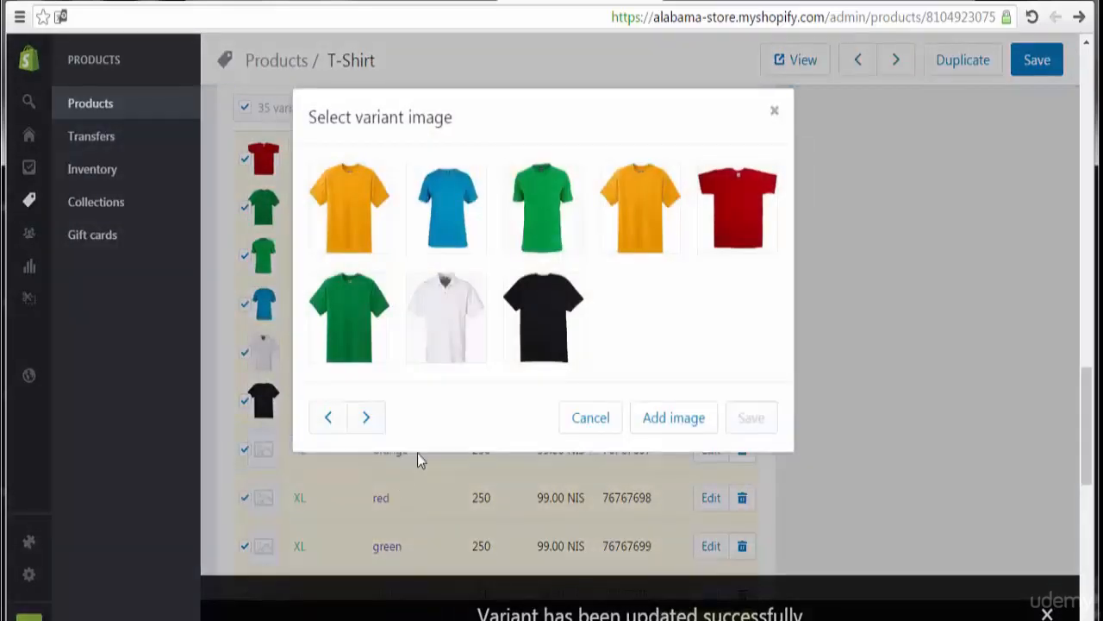
pyautogui.click(657, 205)
pyautogui.click(757, 428)
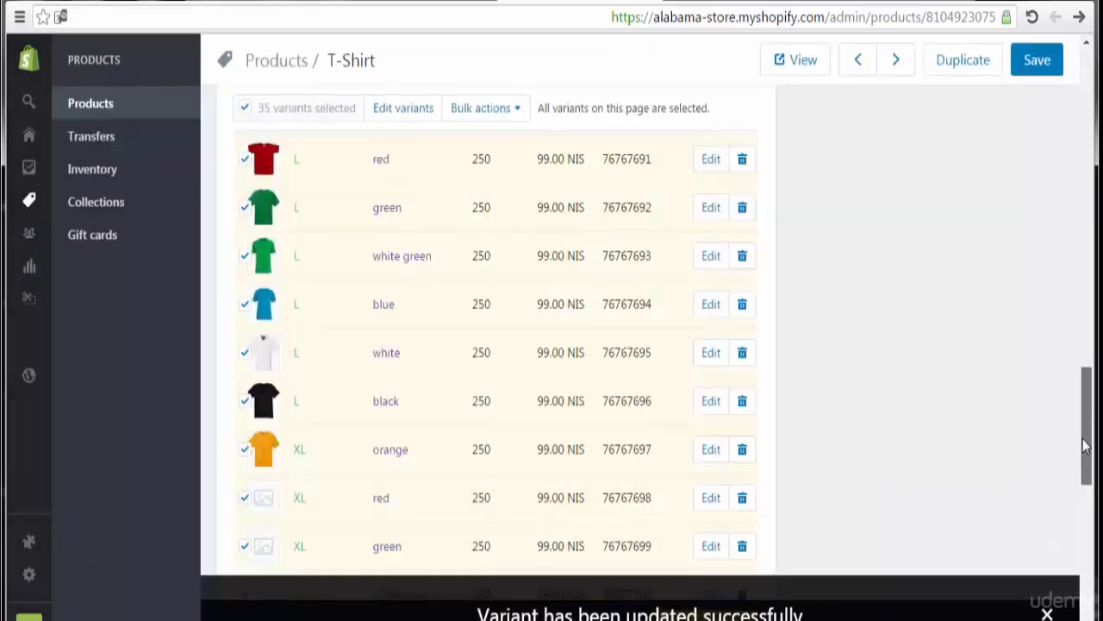
# Step: Assign the red T-shirt image to the size XL red variant
pyautogui.moveTo(1086, 444); pyautogui.dragTo(1086, 494)
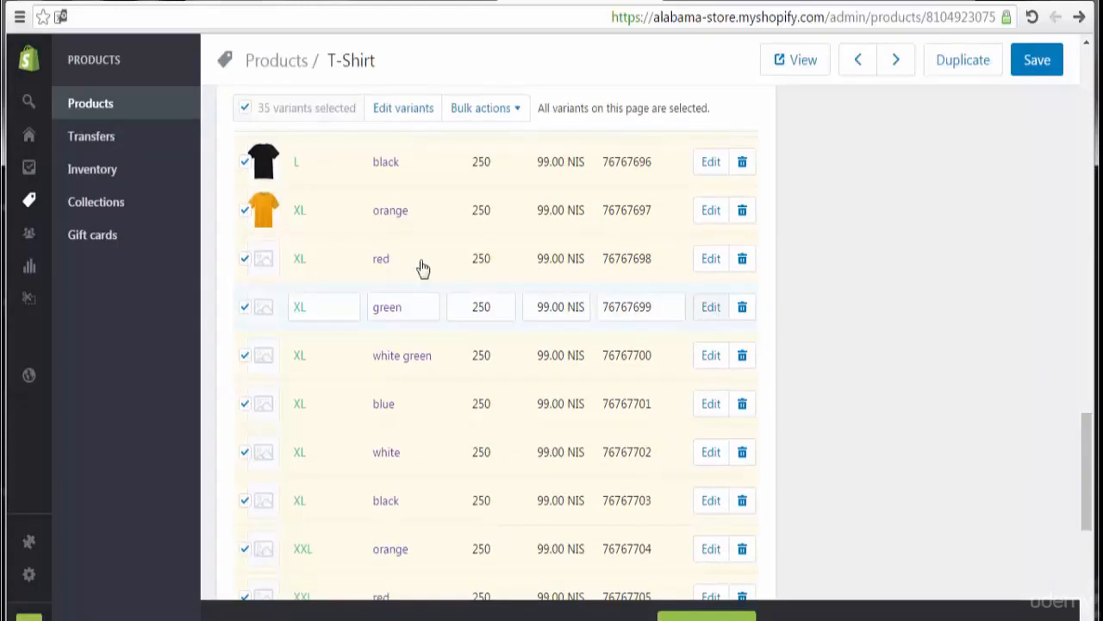
pyautogui.click(264, 262)
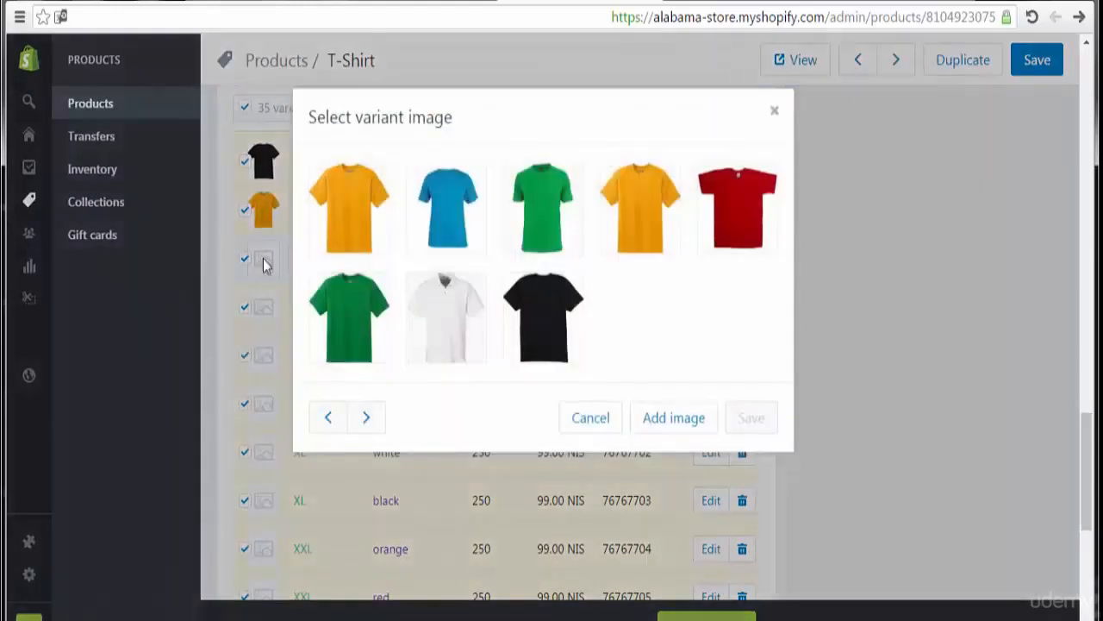
pyautogui.click(716, 226)
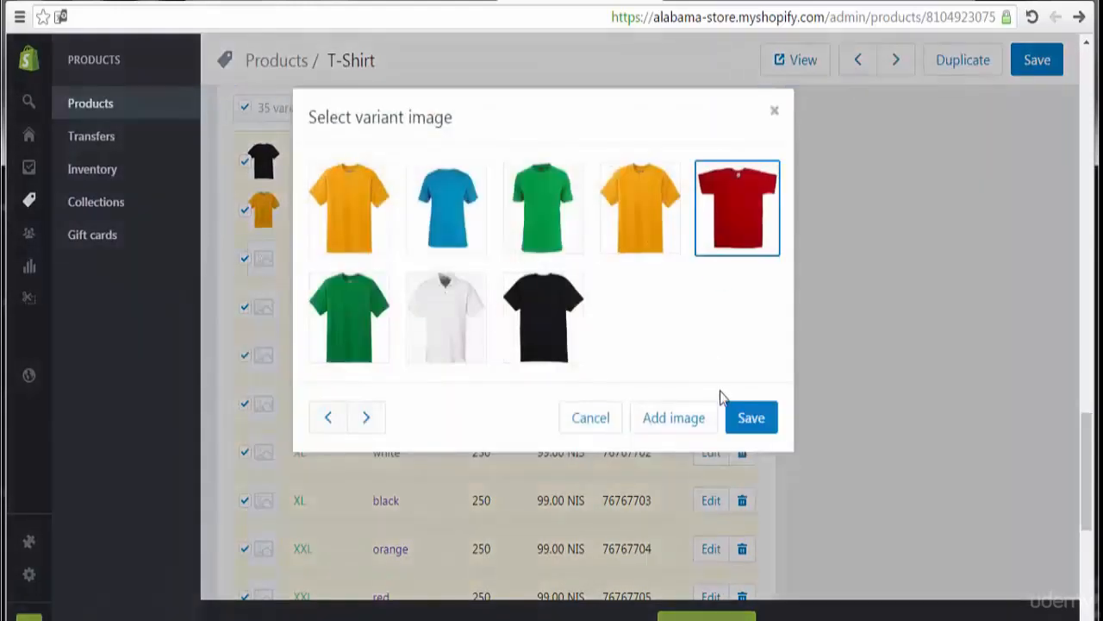
pyautogui.click(750, 419)
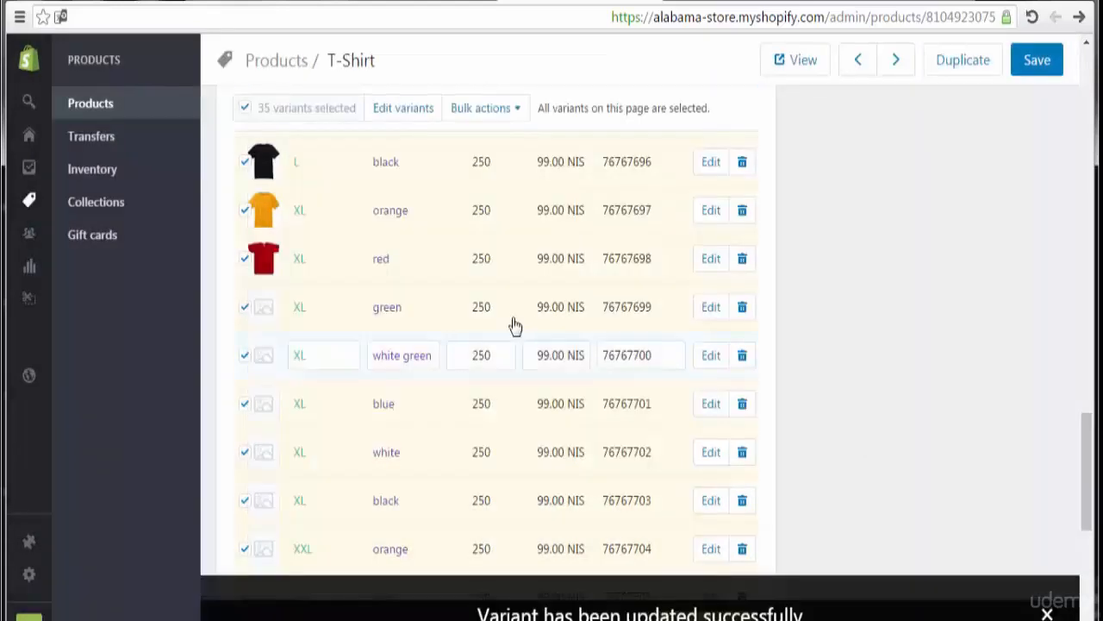
# Step: Assign the dark green T-shirt image to the size XL green variant and the light green one to the size XL white green variant
pyautogui.click(264, 309)
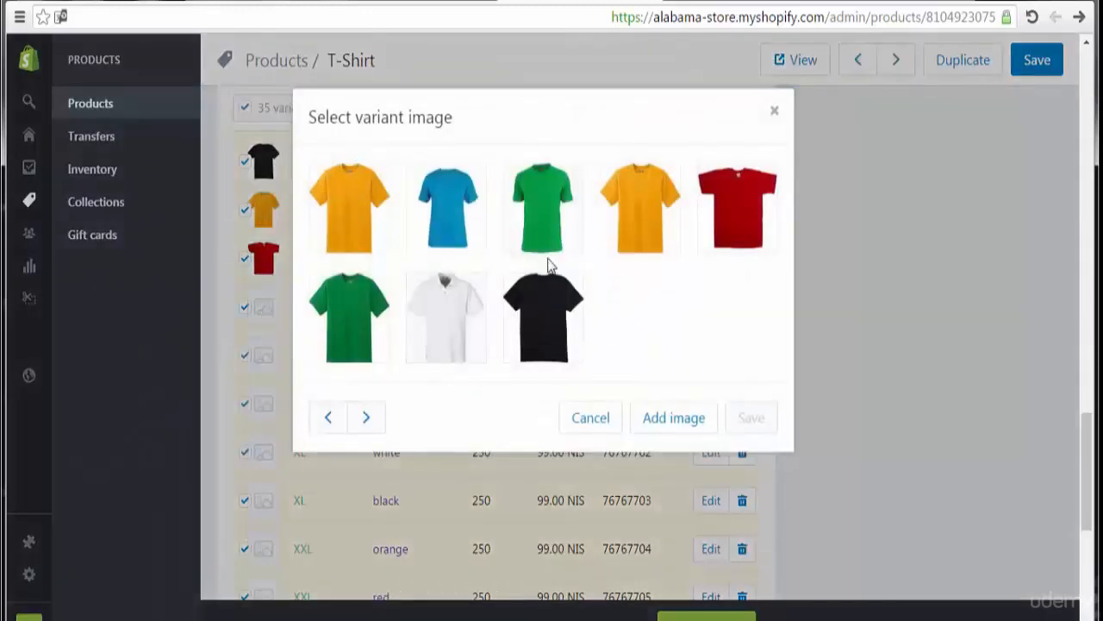
pyautogui.click(367, 343)
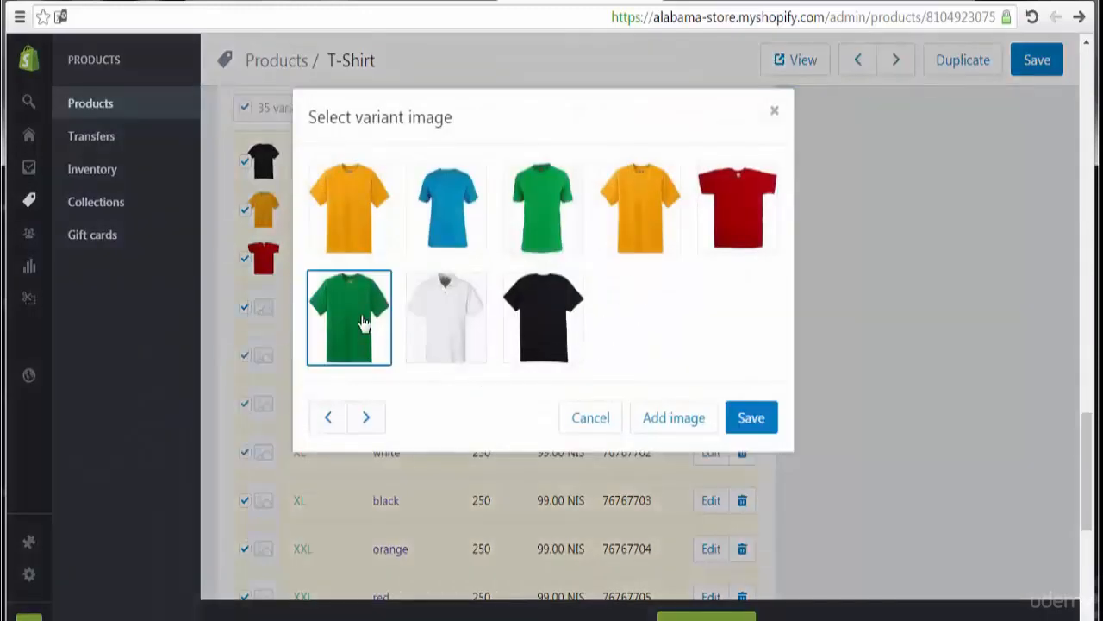
pyautogui.click(755, 425)
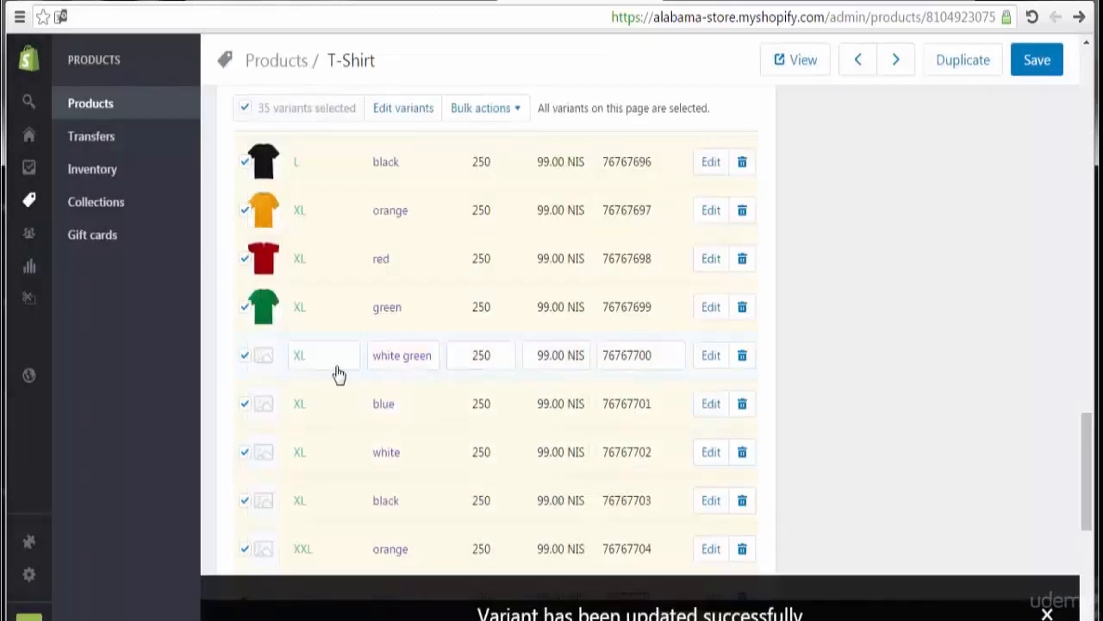
pyautogui.click(267, 366)
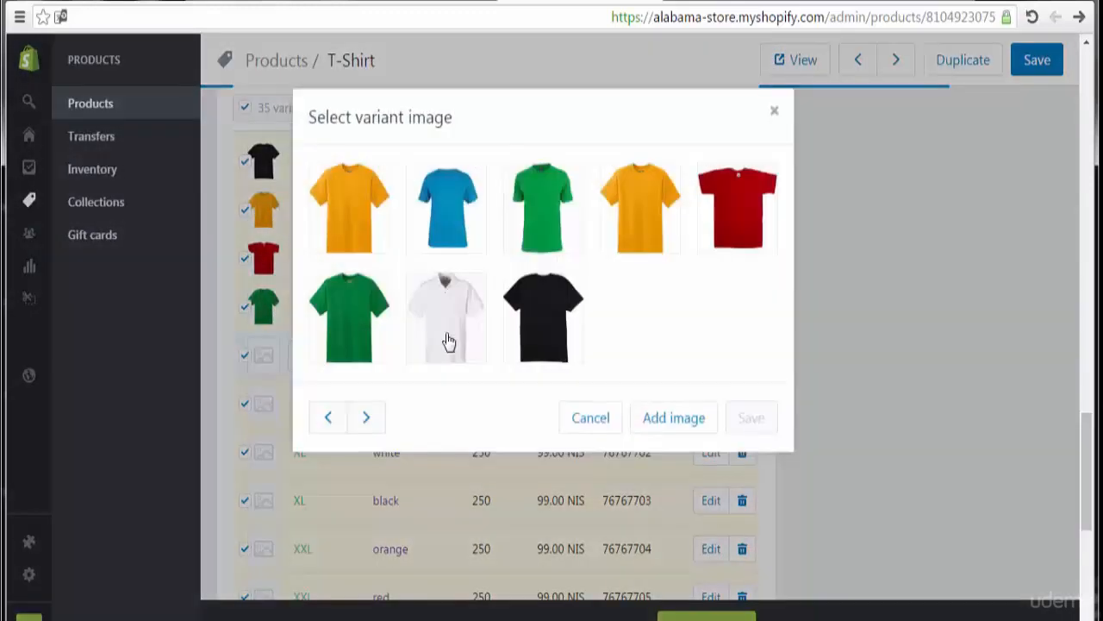
pyautogui.click(543, 221)
pyautogui.click(741, 421)
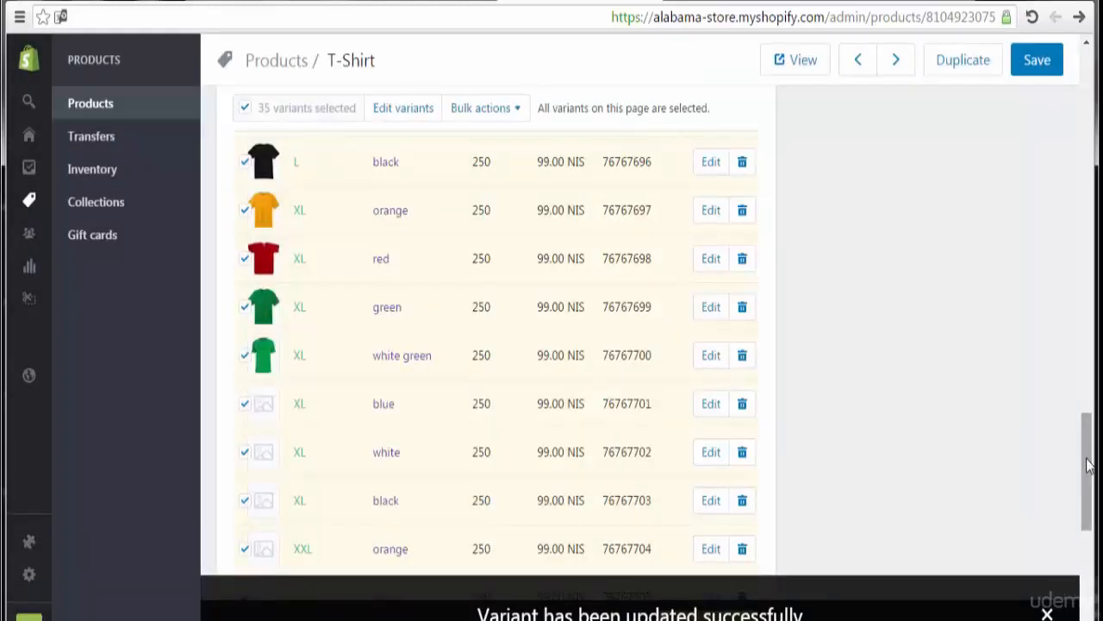
# Step: Assign the blue T-shirt image to the size XL blue variant and the white polo shirt image to the size XL white variant
pyautogui.moveTo(1089, 465); pyautogui.dragTo(1088, 485)
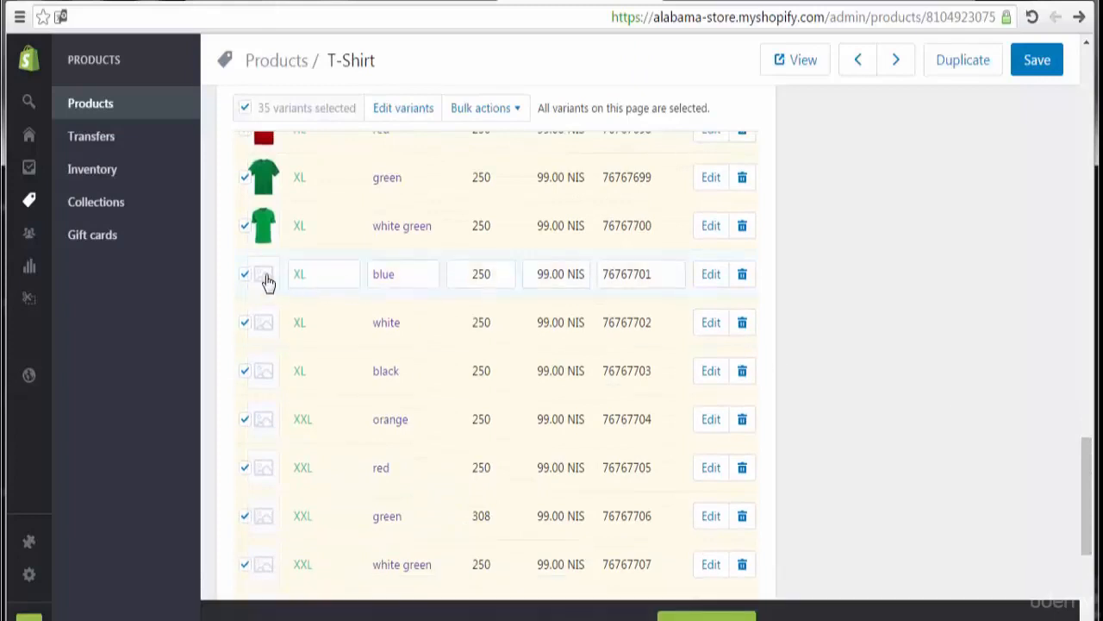
pyautogui.click(265, 275)
pyautogui.click(450, 238)
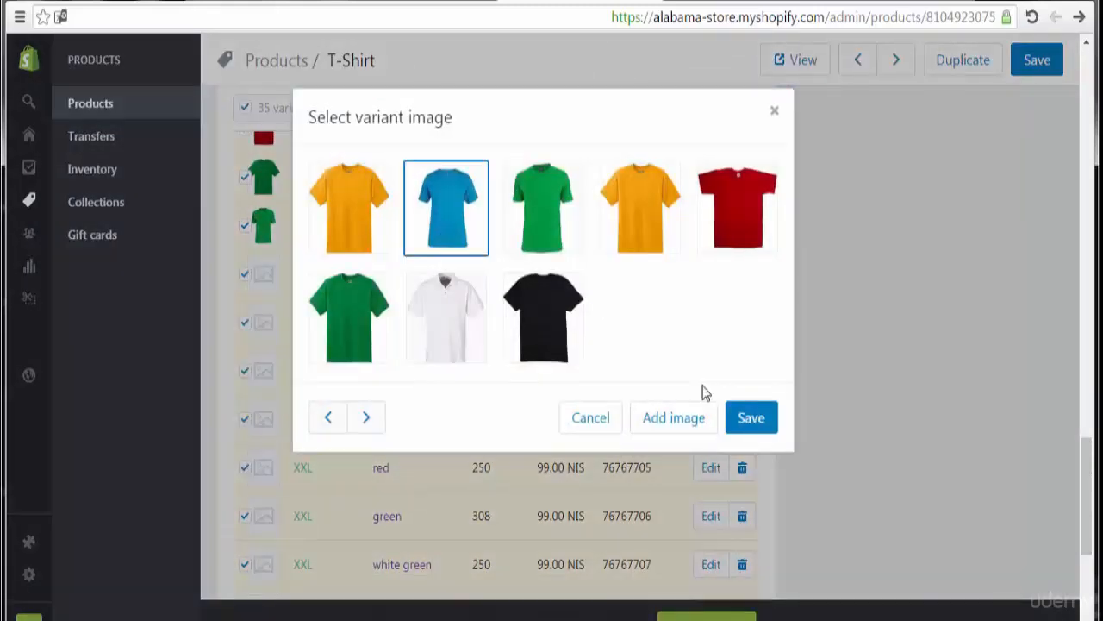
pyautogui.click(755, 422)
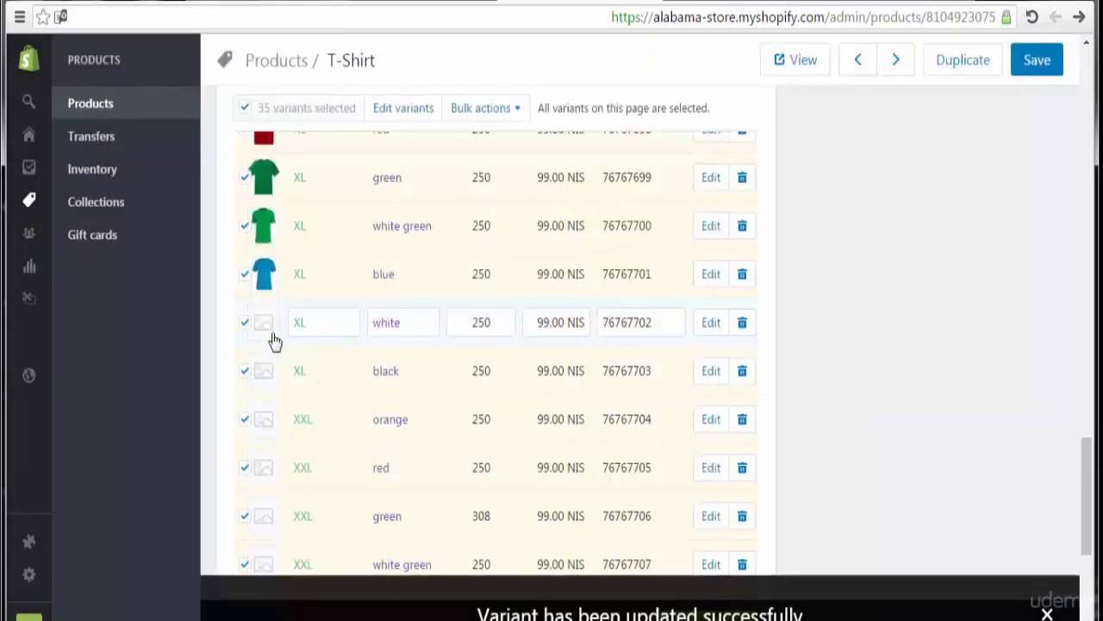
pyautogui.click(266, 328)
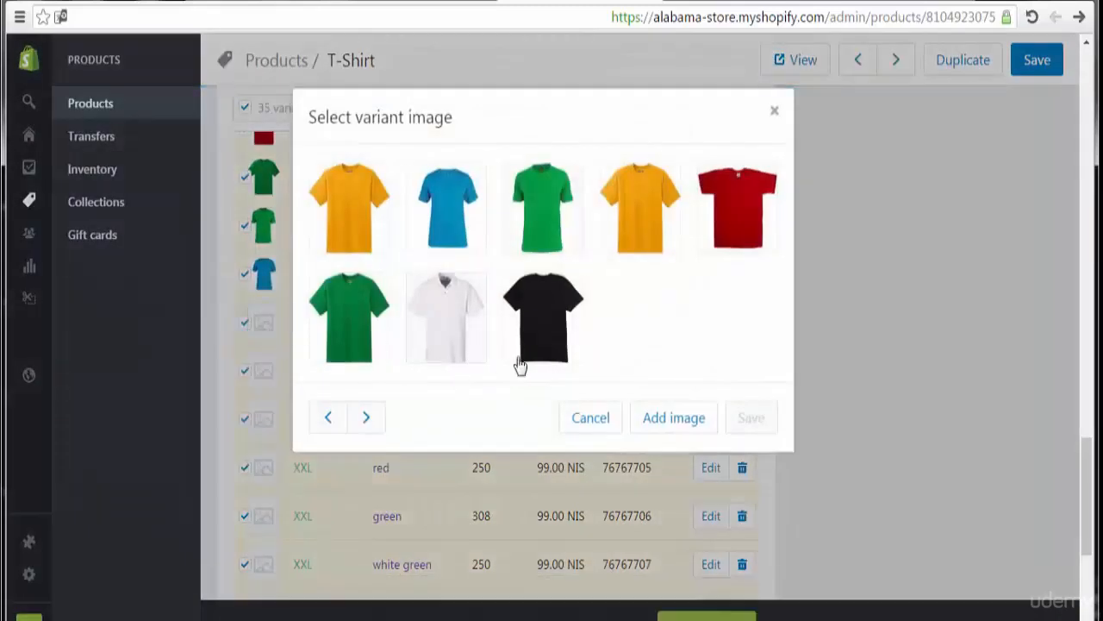
pyautogui.click(607, 422)
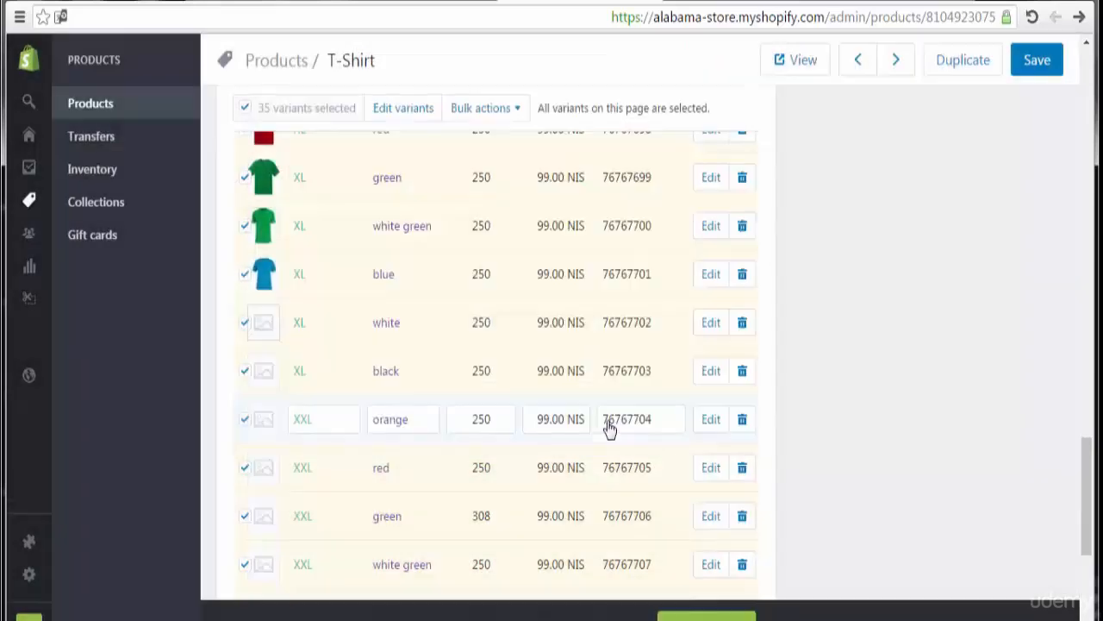
pyautogui.click(260, 332)
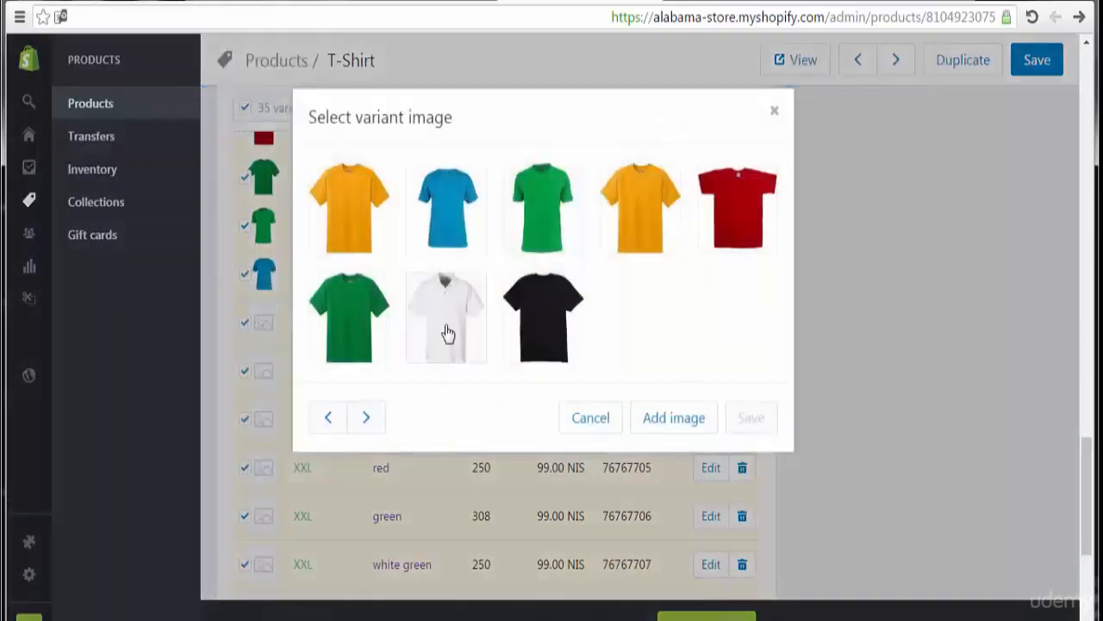
pyautogui.click(446, 333)
pyautogui.click(751, 417)
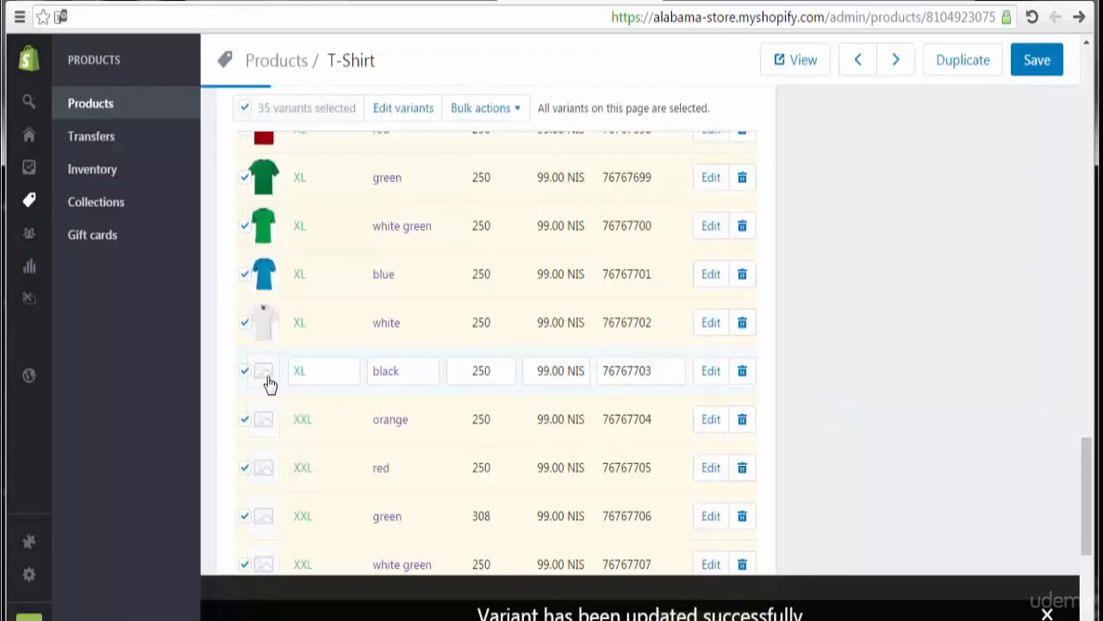
# Step: Assign the black T-shirt image to the size XL black variant and the second orange T-shirt image to the size XXL orange variant
pyautogui.click(267, 379)
pyautogui.click(531, 340)
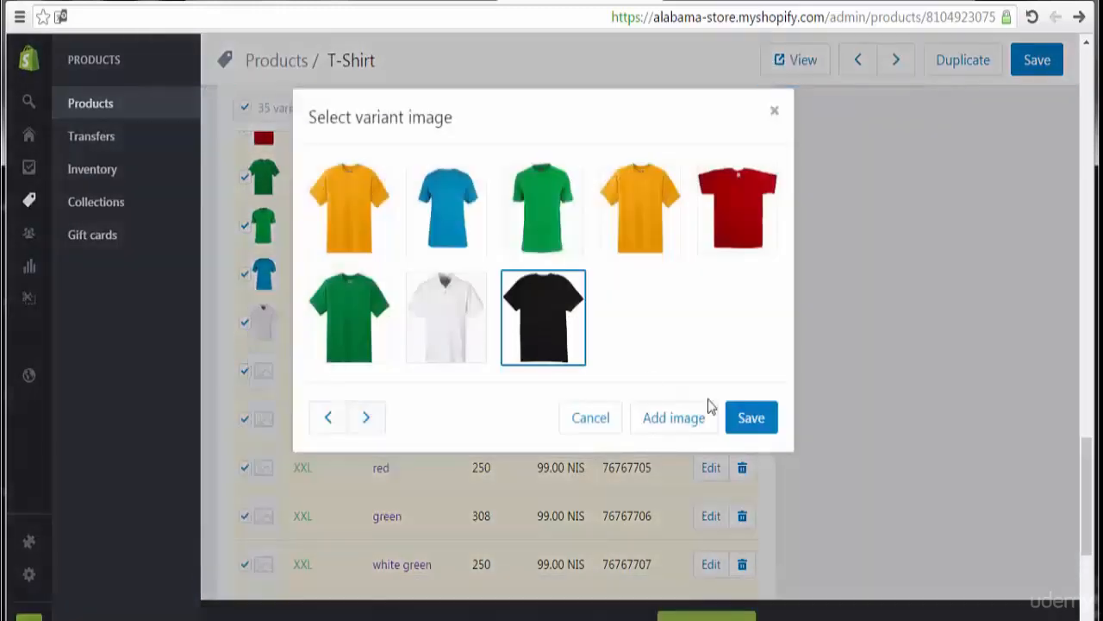
pyautogui.click(750, 419)
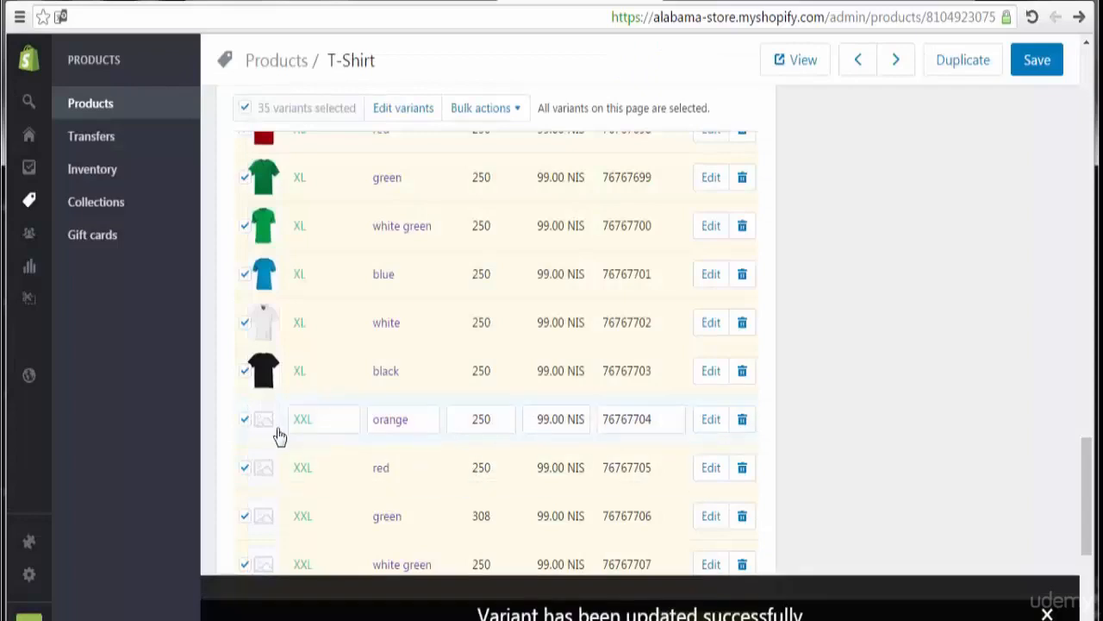
pyautogui.click(264, 425)
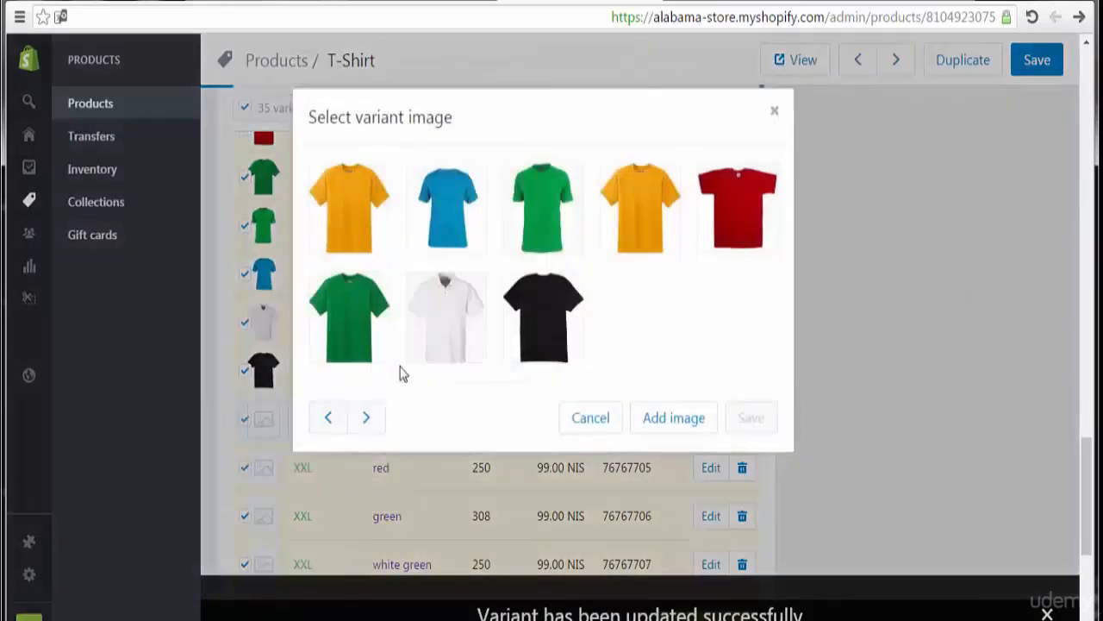
pyautogui.click(617, 239)
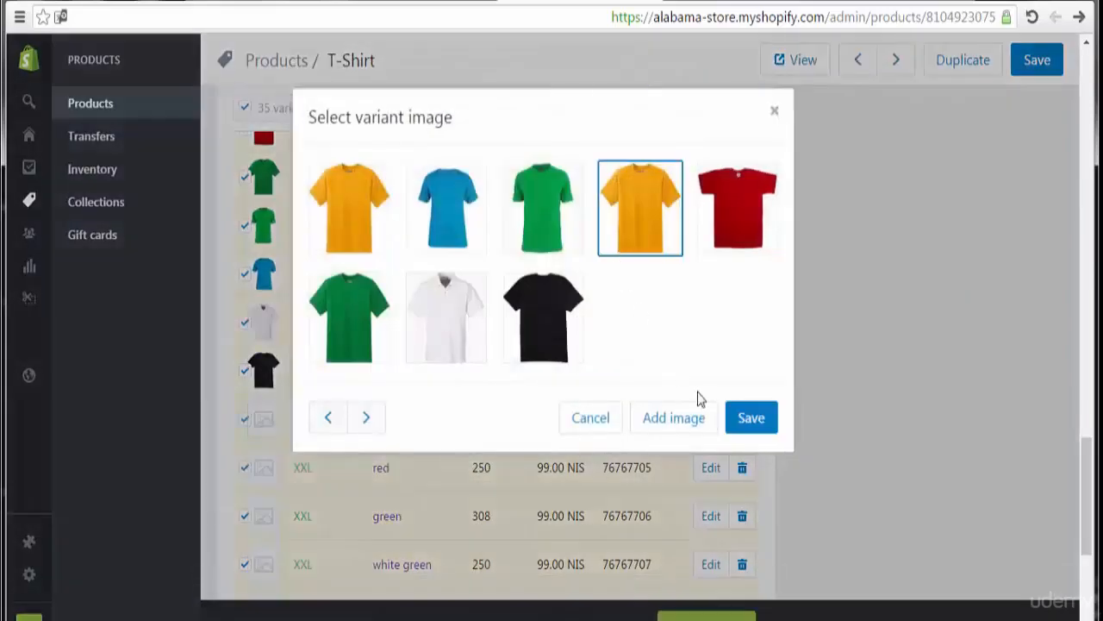
pyautogui.click(750, 418)
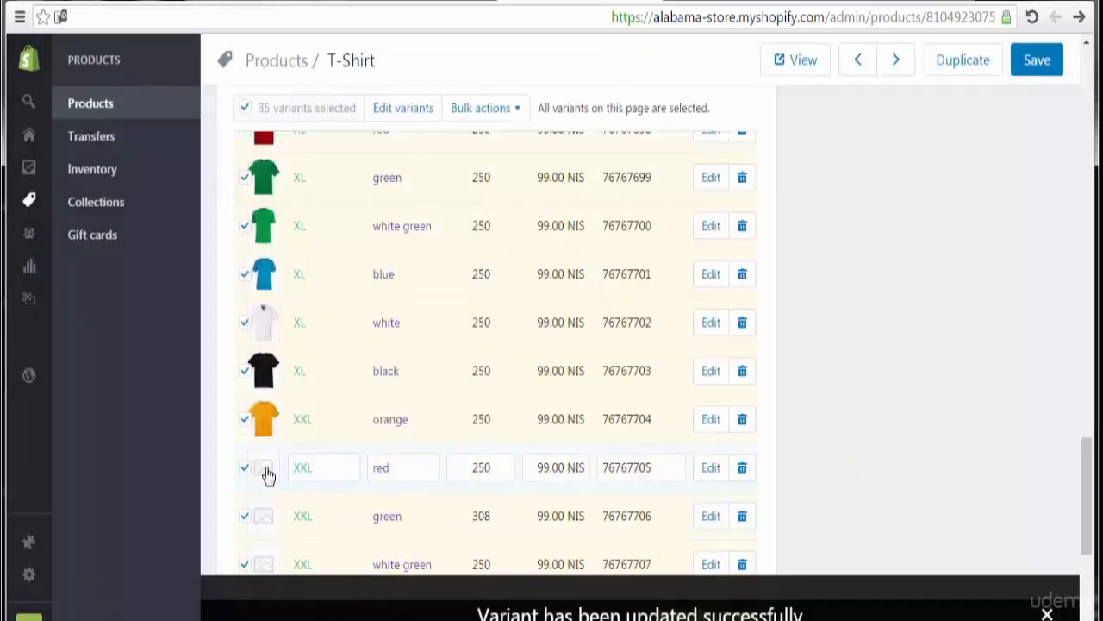
# Step: Assign the red T-shirt image to the size XXL red variant and the dark green one to the size XXL green variant
pyautogui.click(263, 470)
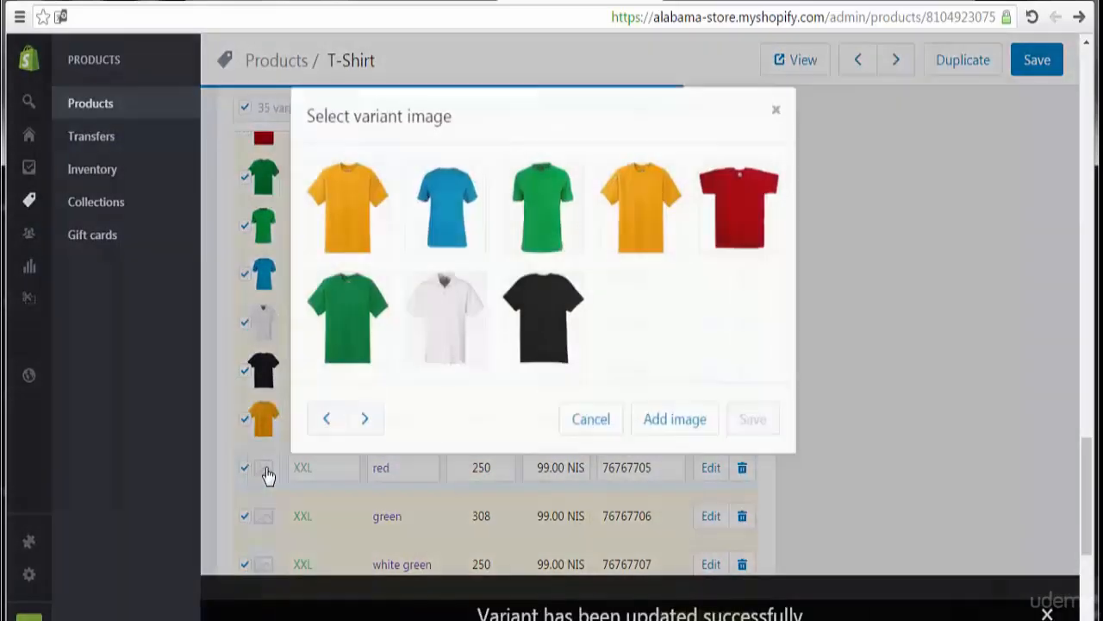
pyautogui.click(734, 233)
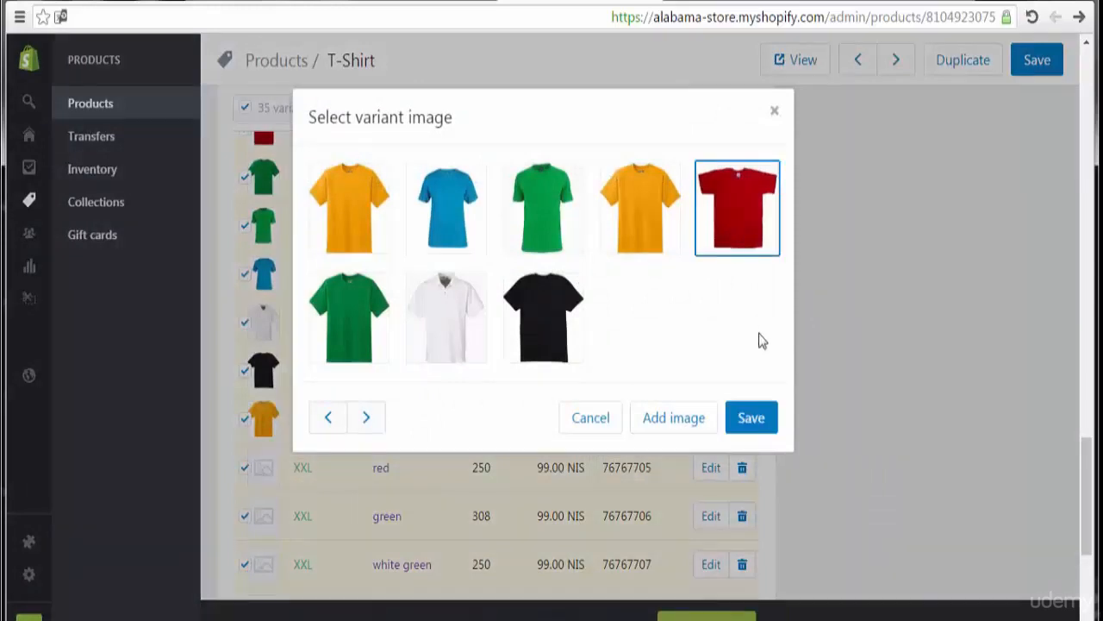
pyautogui.click(751, 418)
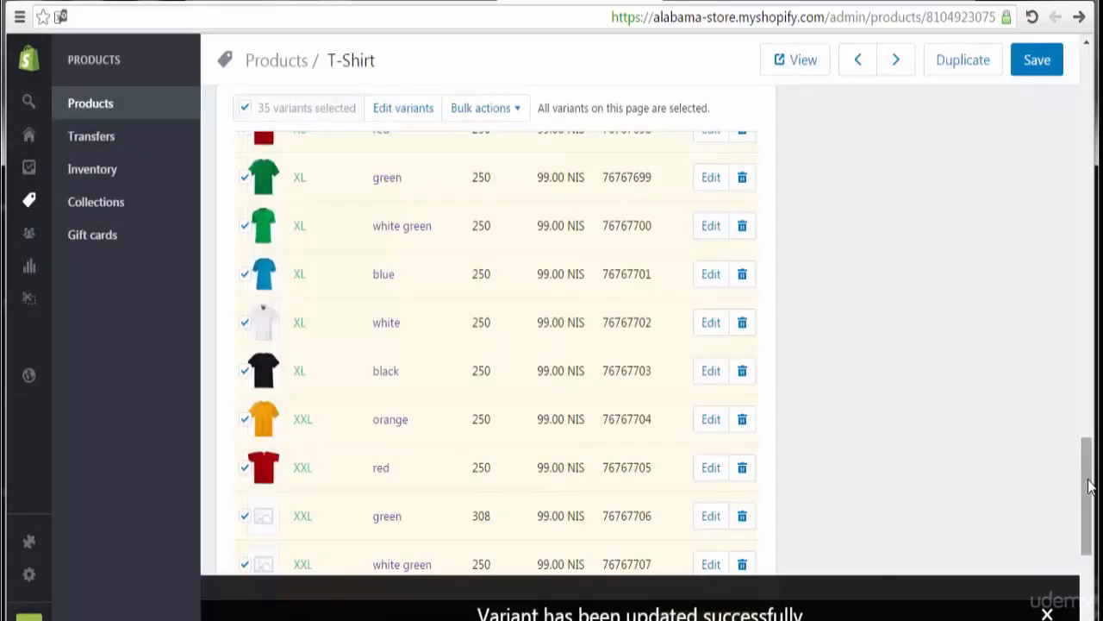
pyautogui.scroll(-2, 753, 417)
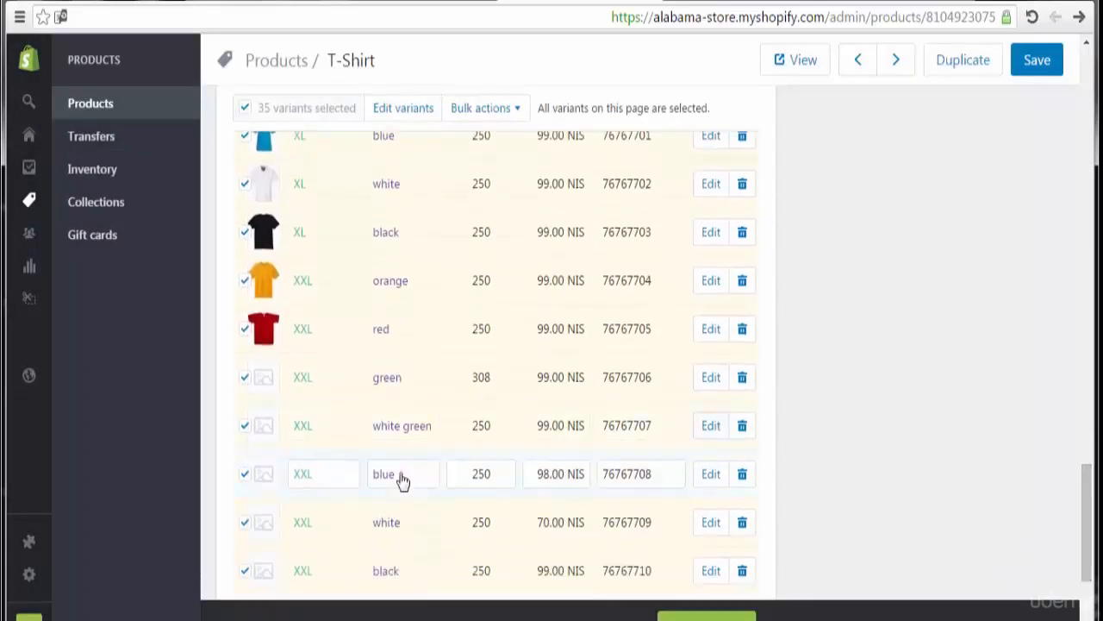
pyautogui.click(264, 381)
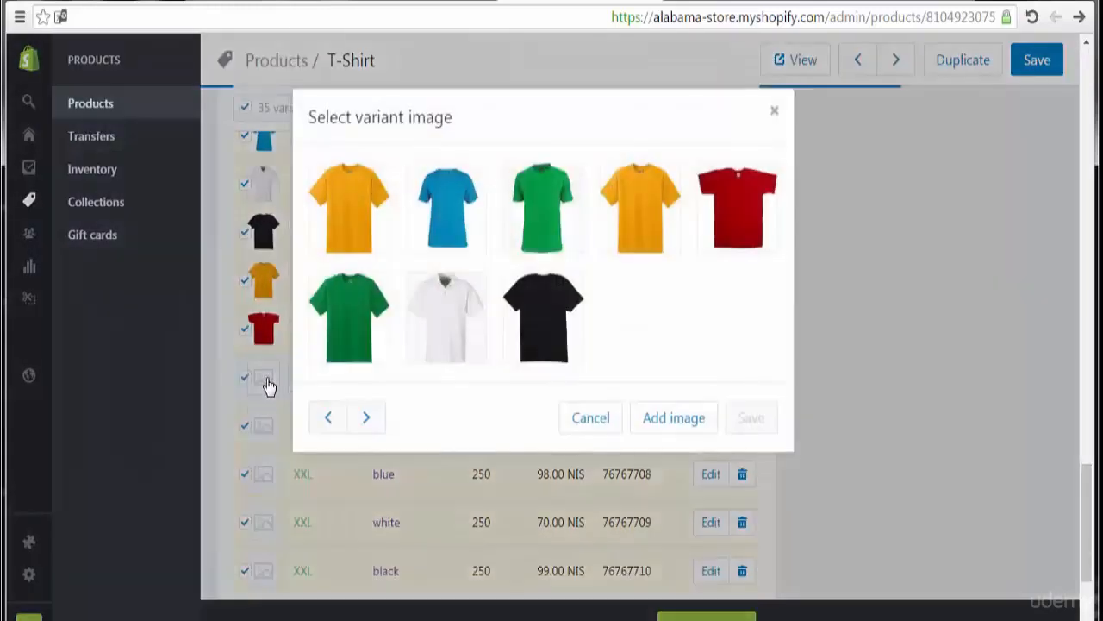
pyautogui.click(775, 117)
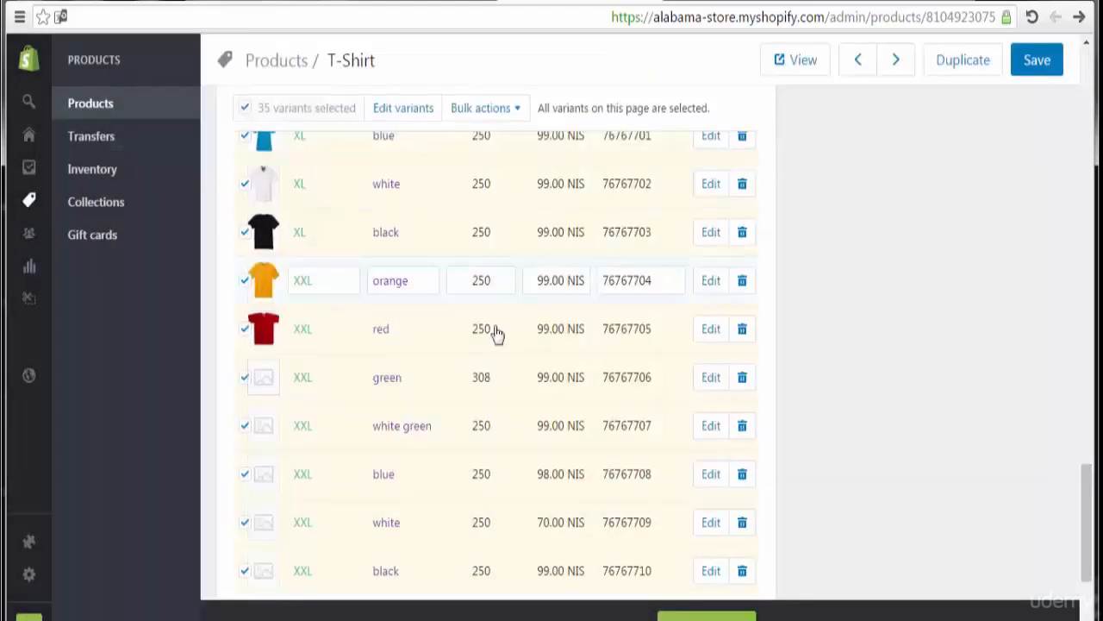
pyautogui.click(267, 384)
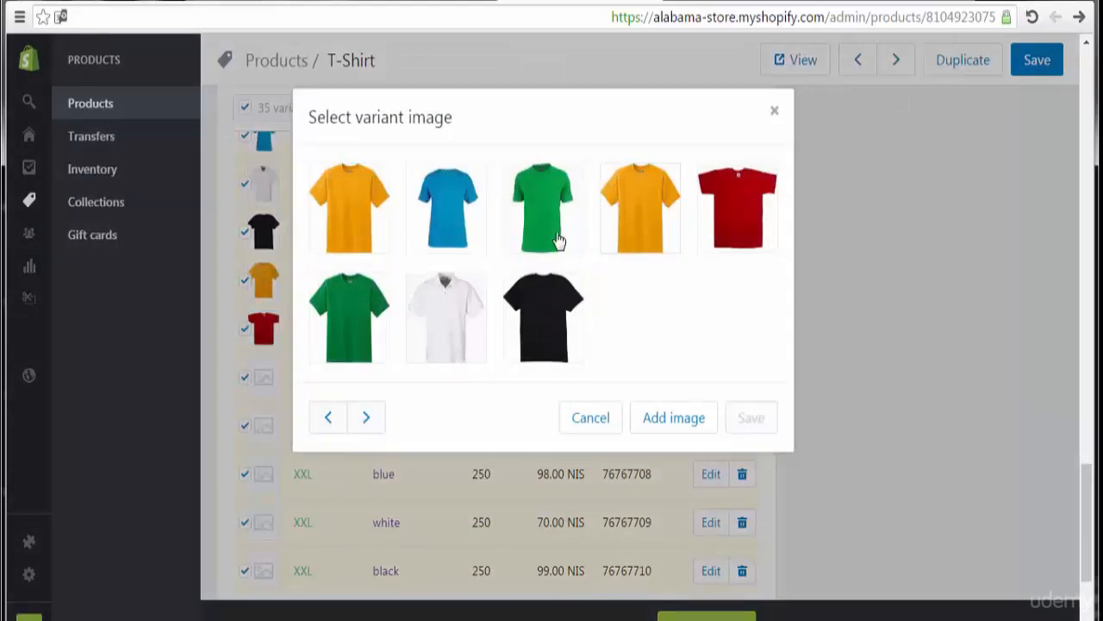
pyautogui.click(359, 325)
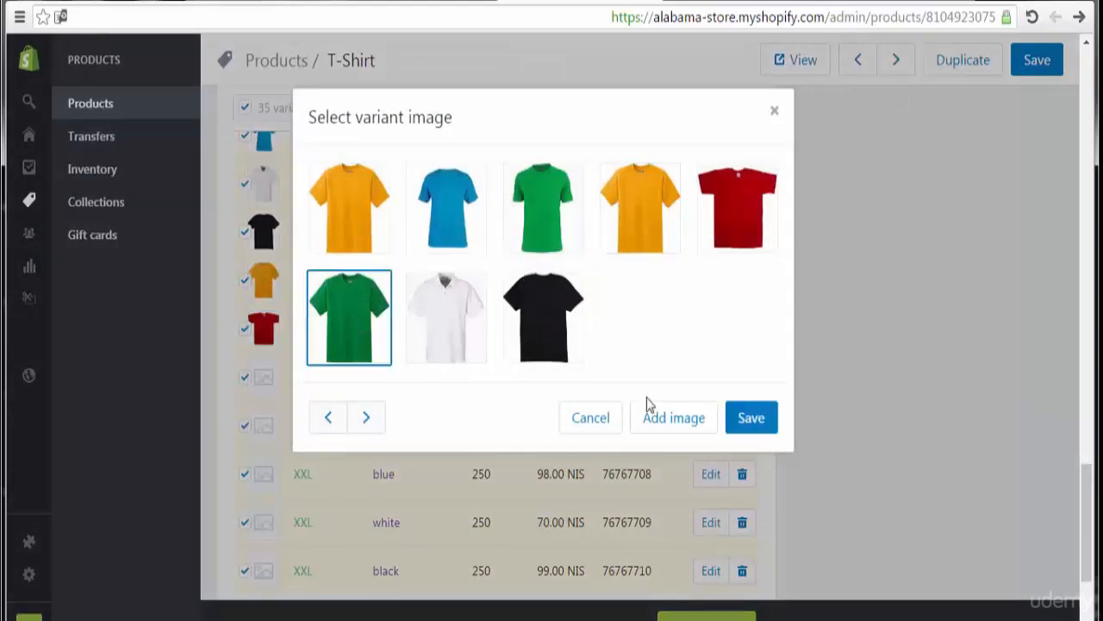
pyautogui.click(755, 426)
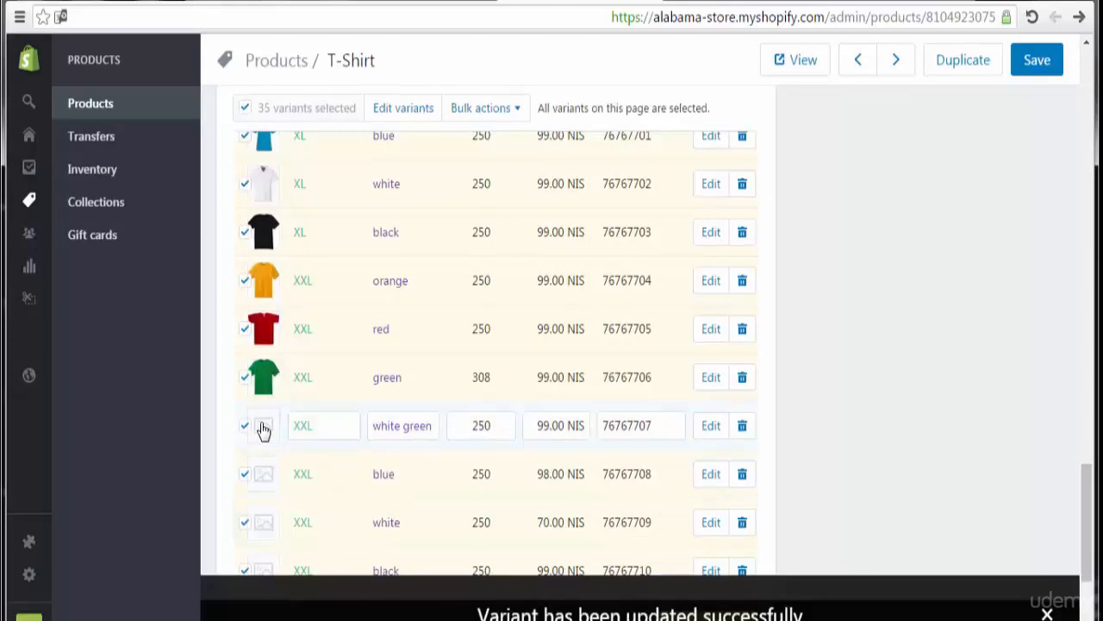
# Step: Assign the light green T-shirt image to the size XXL white green variant and the blue one to the size XXL blue variant
pyautogui.click(264, 429)
pyautogui.click(550, 225)
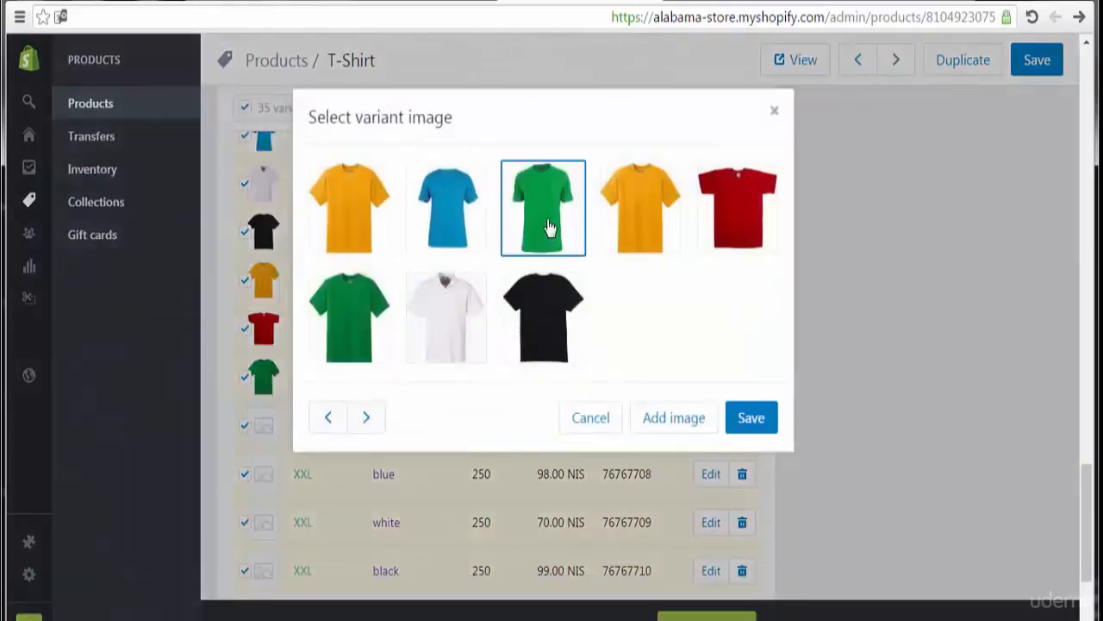
pyautogui.click(752, 419)
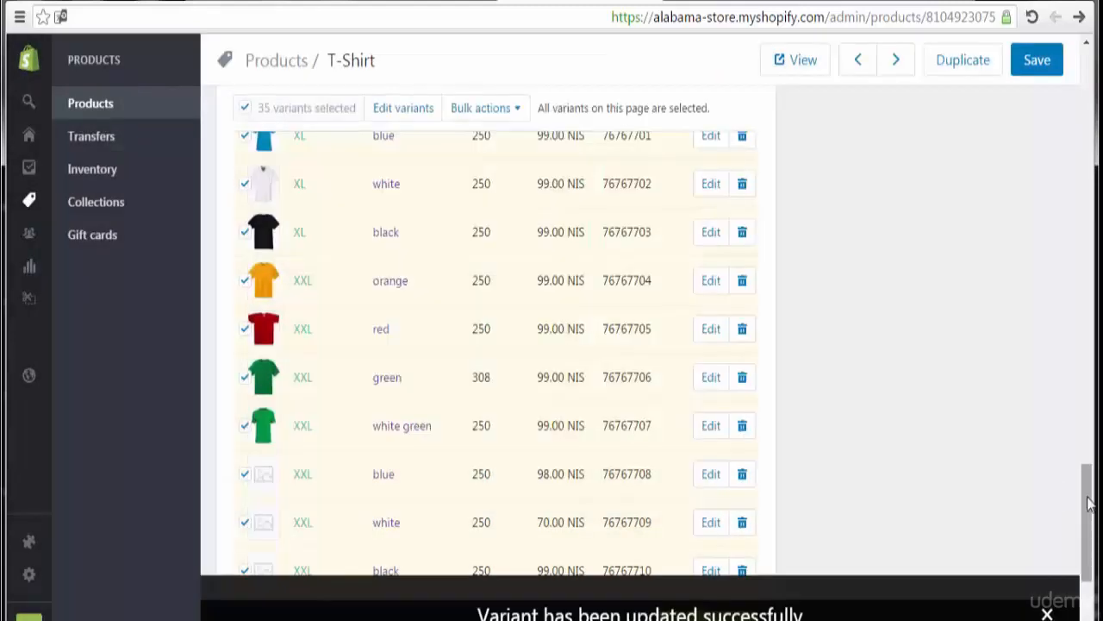
pyautogui.scroll(-3, 1089, 516)
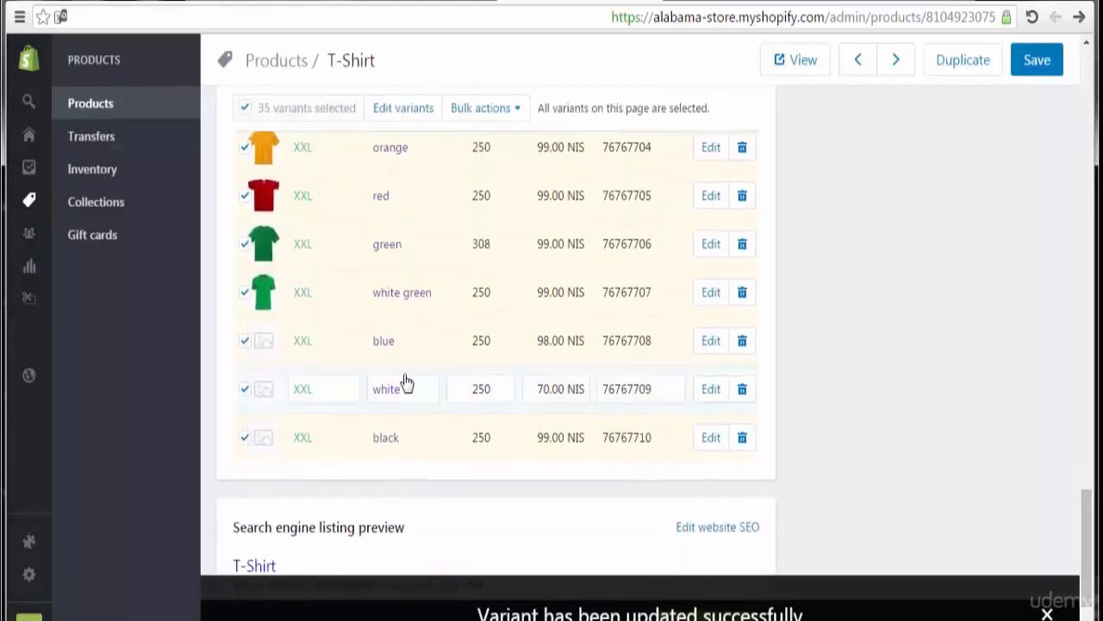
pyautogui.click(268, 349)
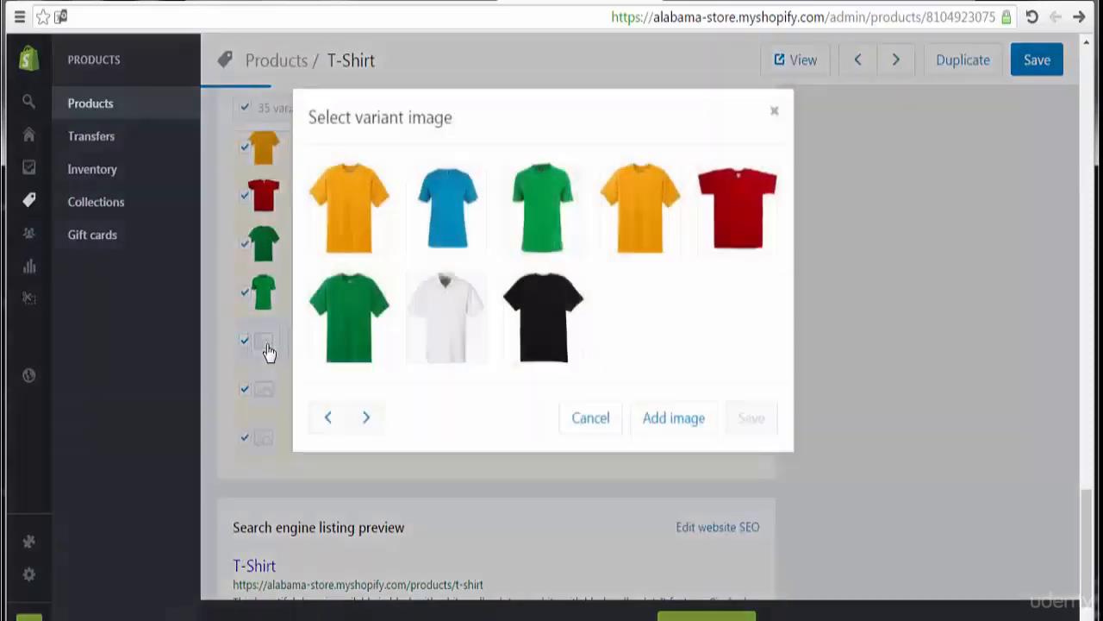
pyautogui.click(431, 227)
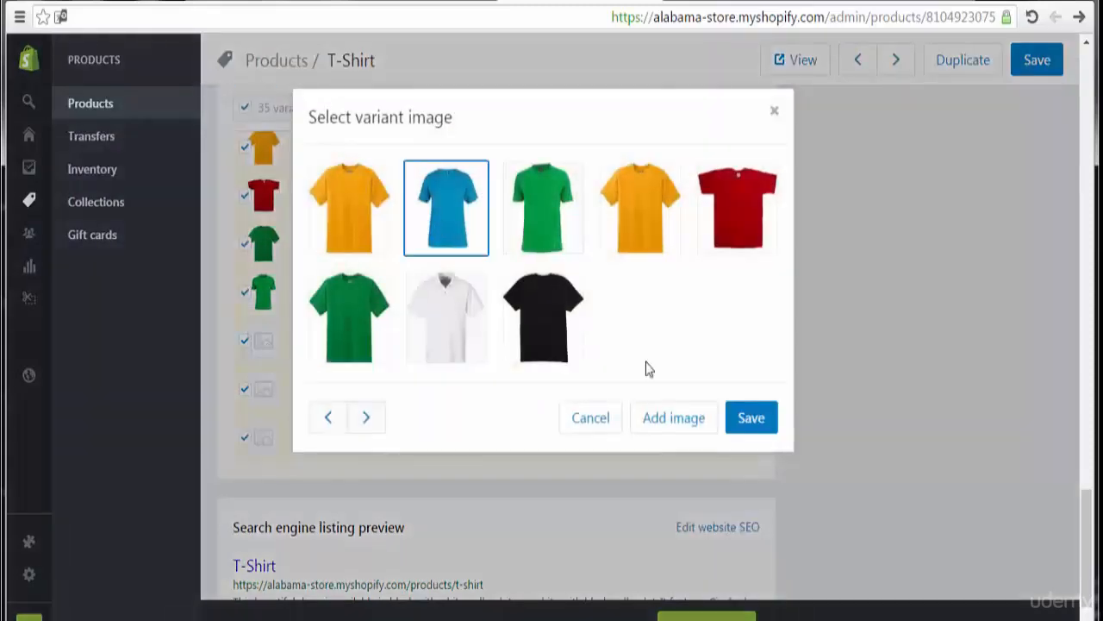
pyautogui.click(754, 426)
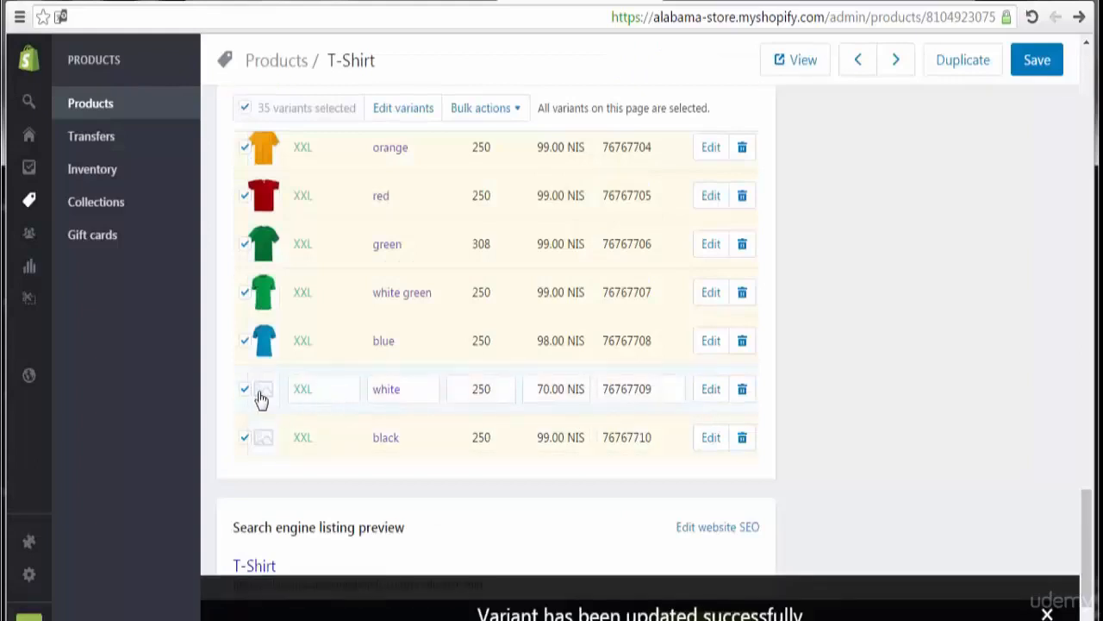
# Step: Assign the white polo shirt image to the size XXL white variant
pyautogui.click(261, 397)
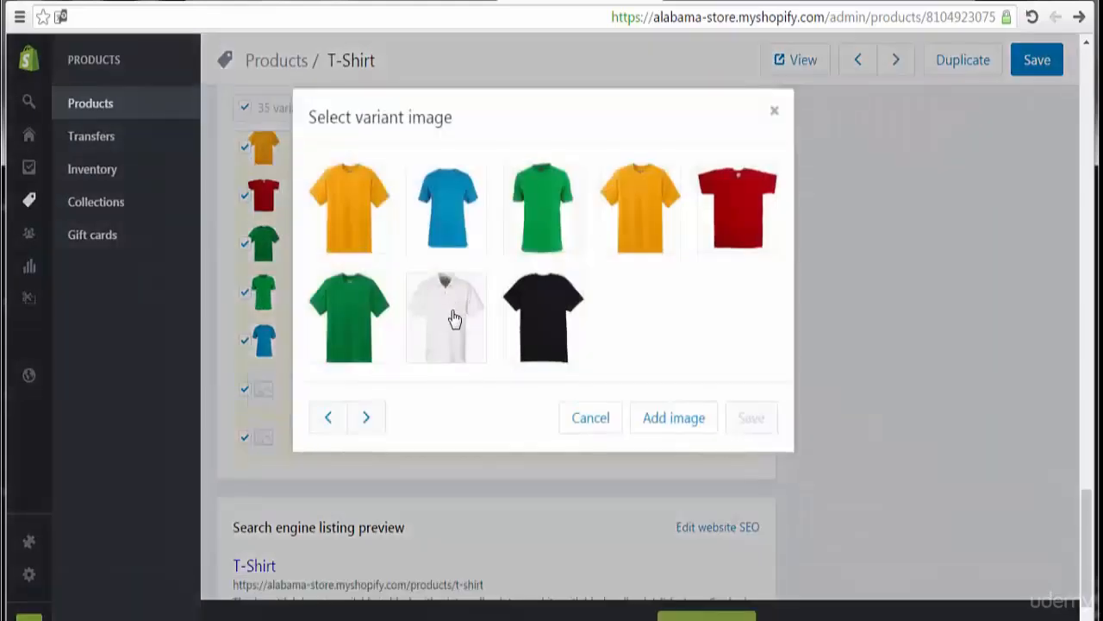
pyautogui.click(449, 316)
pyautogui.click(748, 419)
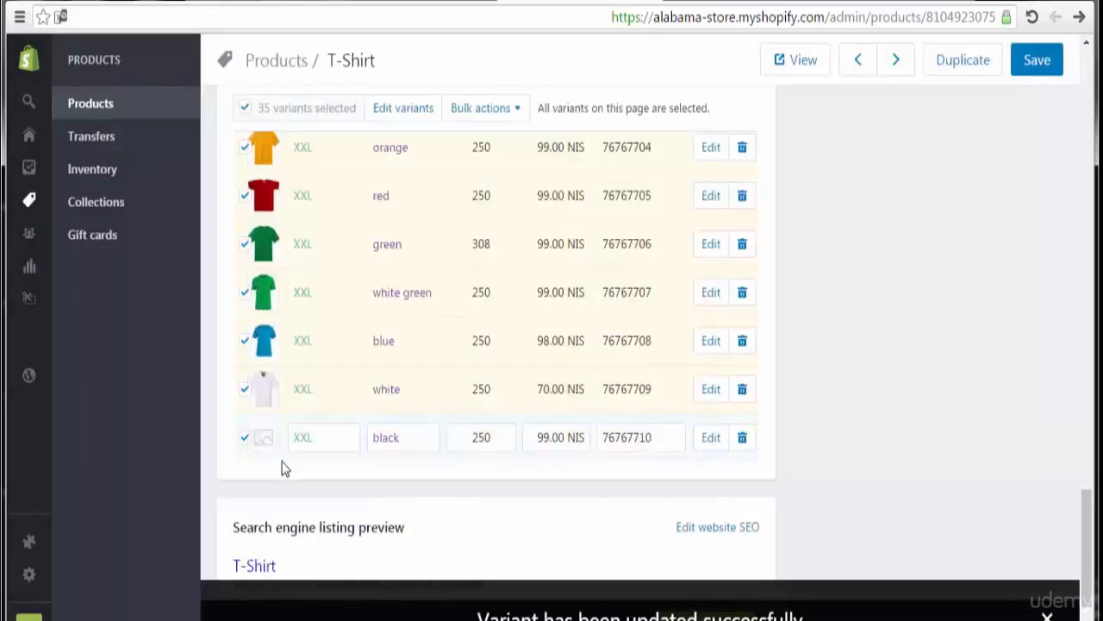
# Step: Assign the black T-shirt image to the size XXL black variant
pyautogui.click(263, 443)
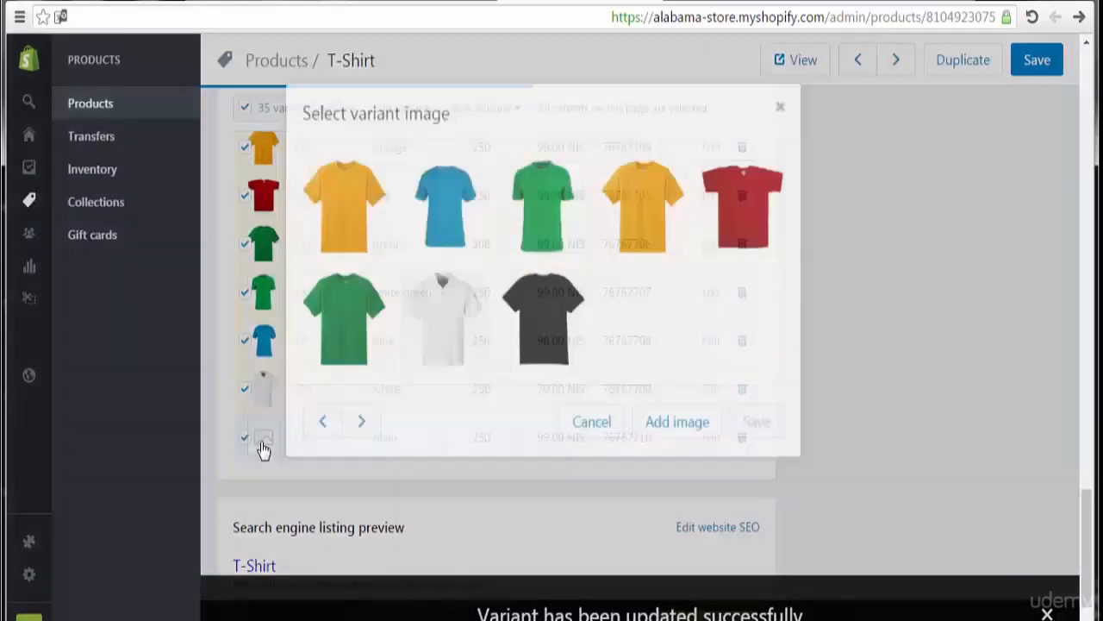
pyautogui.click(558, 340)
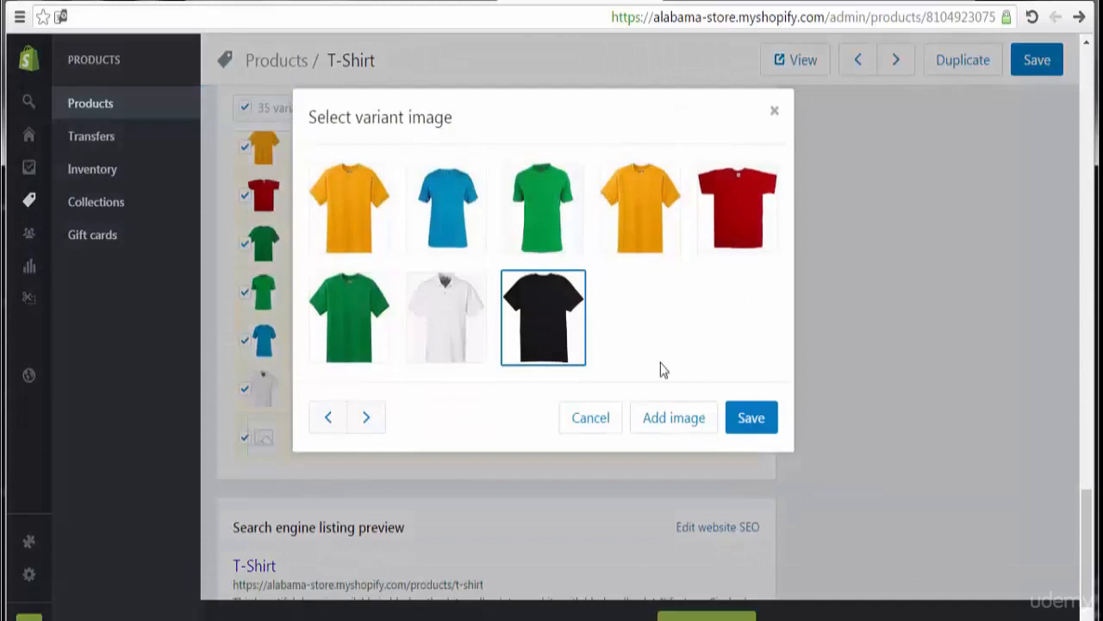
pyautogui.click(755, 421)
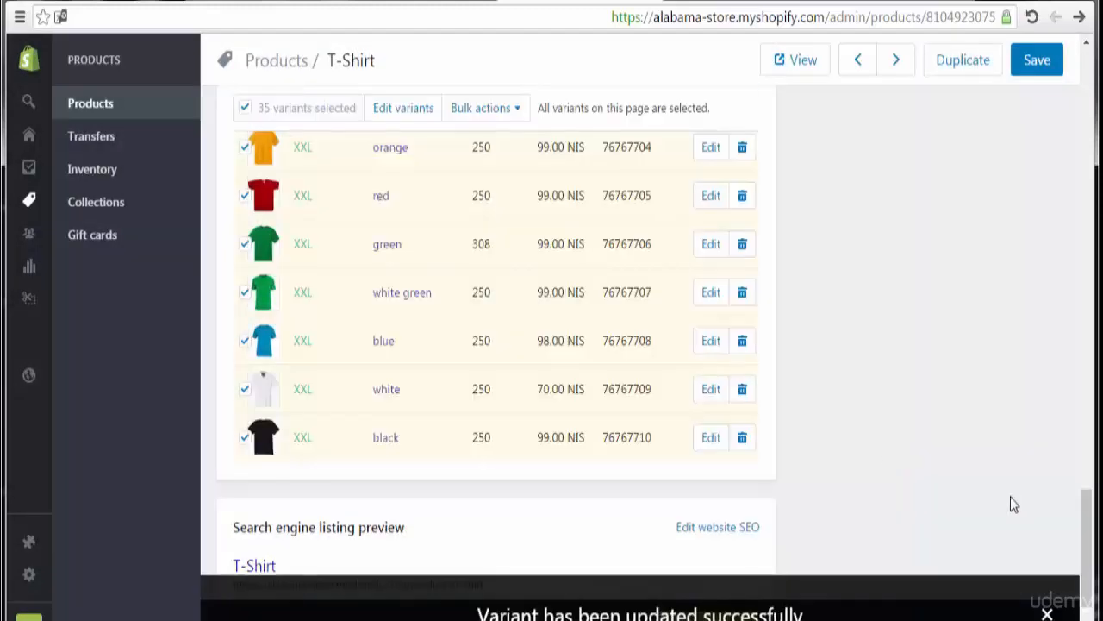
# Step: Save the T-Shirt product and look through its images and variant list
pyautogui.moveTo(1086, 543); pyautogui.dragTo(1077, 250)
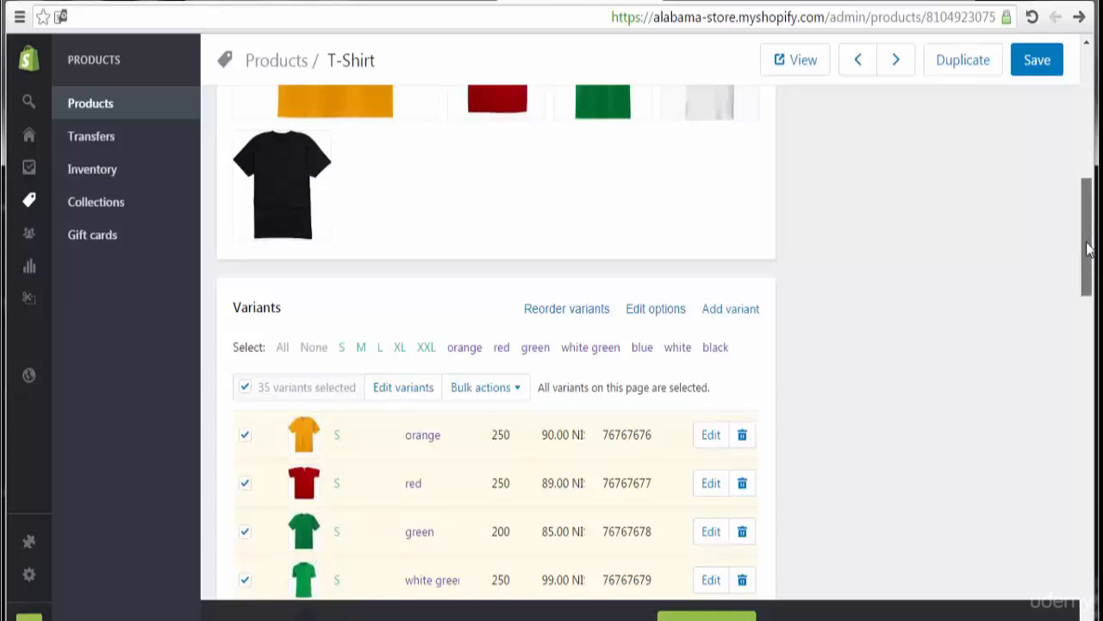
pyautogui.moveTo(1088, 244); pyautogui.dragTo(1094, 146)
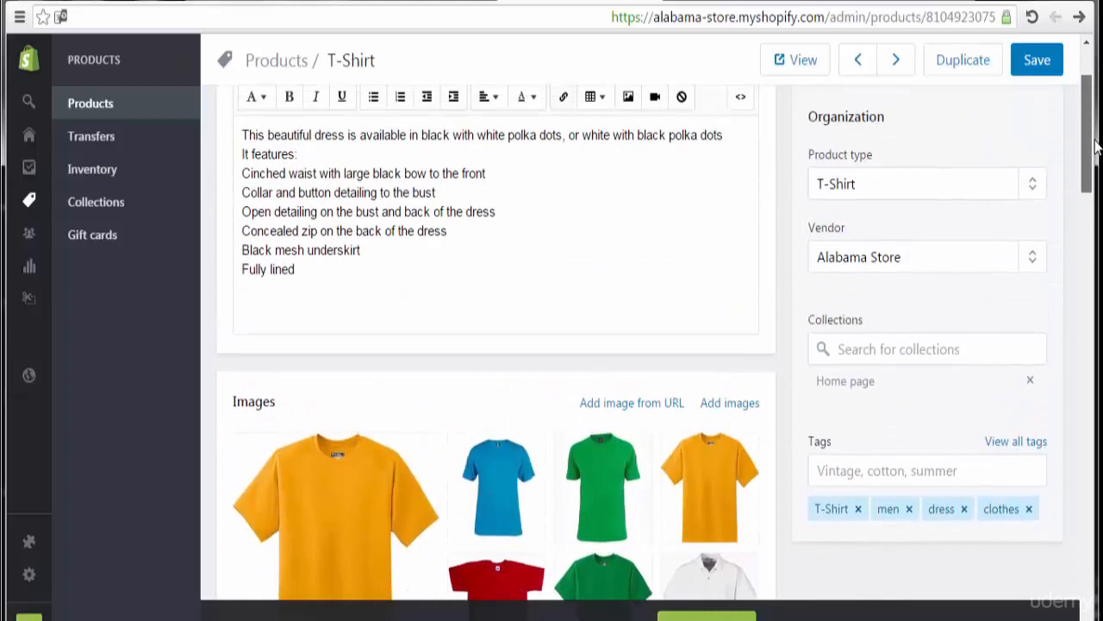
pyautogui.moveTo(1095, 147); pyautogui.dragTo(1096, 103)
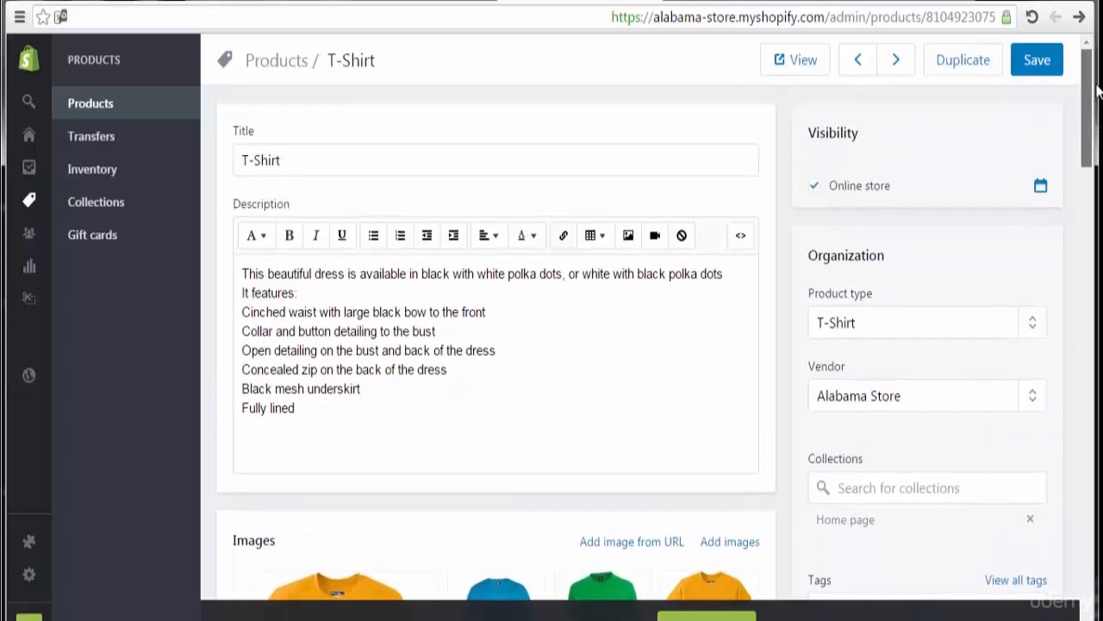
pyautogui.click(1043, 68)
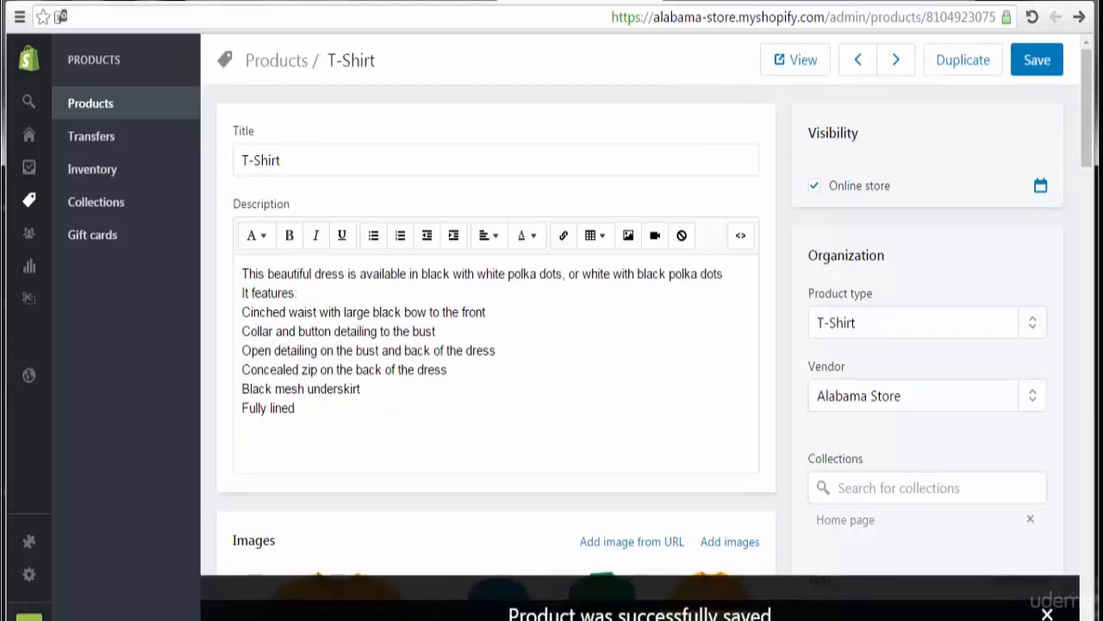
pyautogui.scroll(-4, 1087, 245)
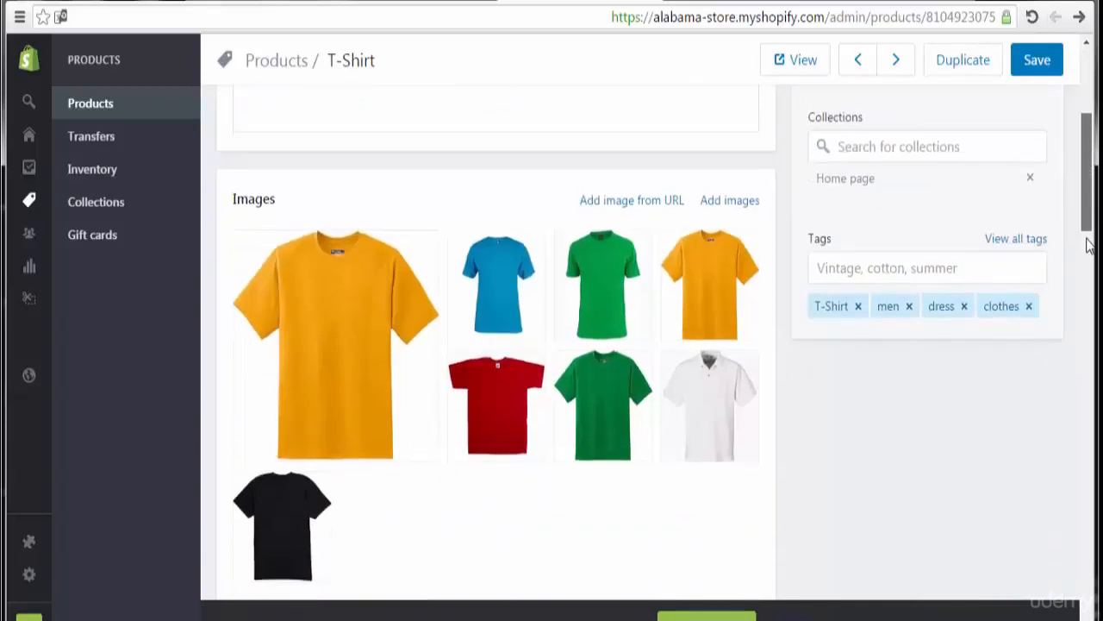
pyautogui.moveTo(1088, 245); pyautogui.dragTo(1088, 603)
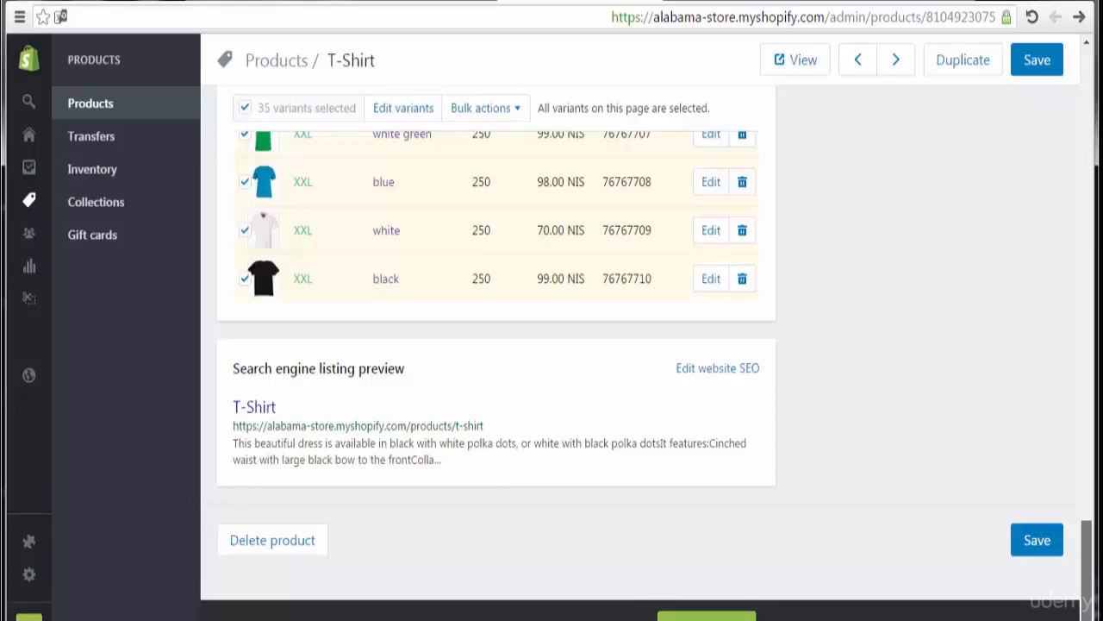
pyautogui.moveTo(1088, 551); pyautogui.dragTo(1087, 105)
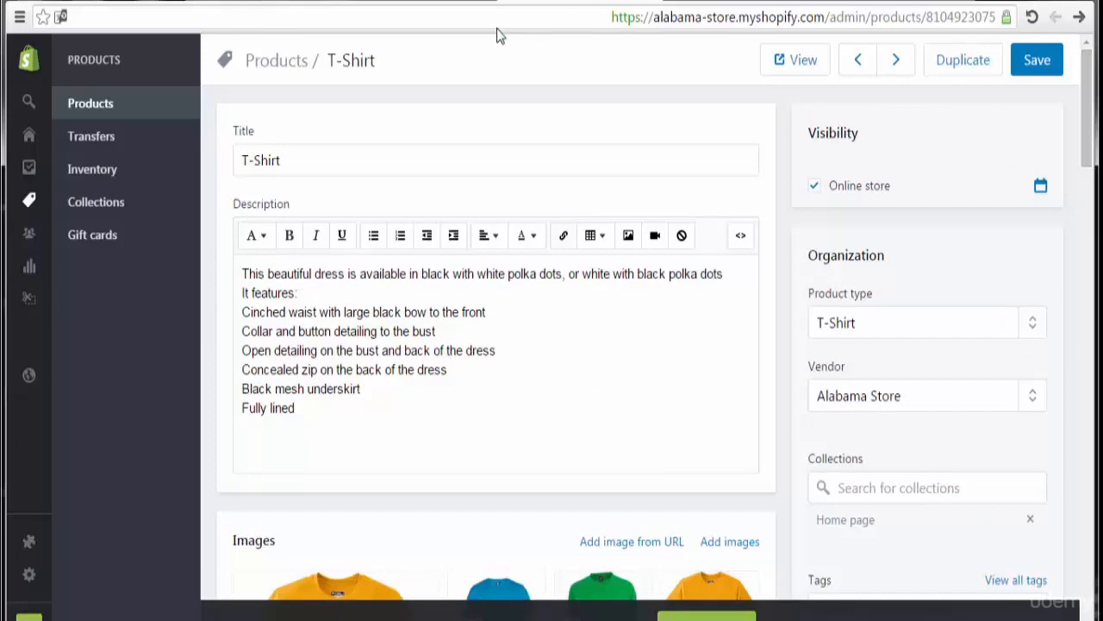
# Step: Switch to the refreshed storefront home page and open the T-Shirt product from the featured items
pyautogui.click(458, 2)
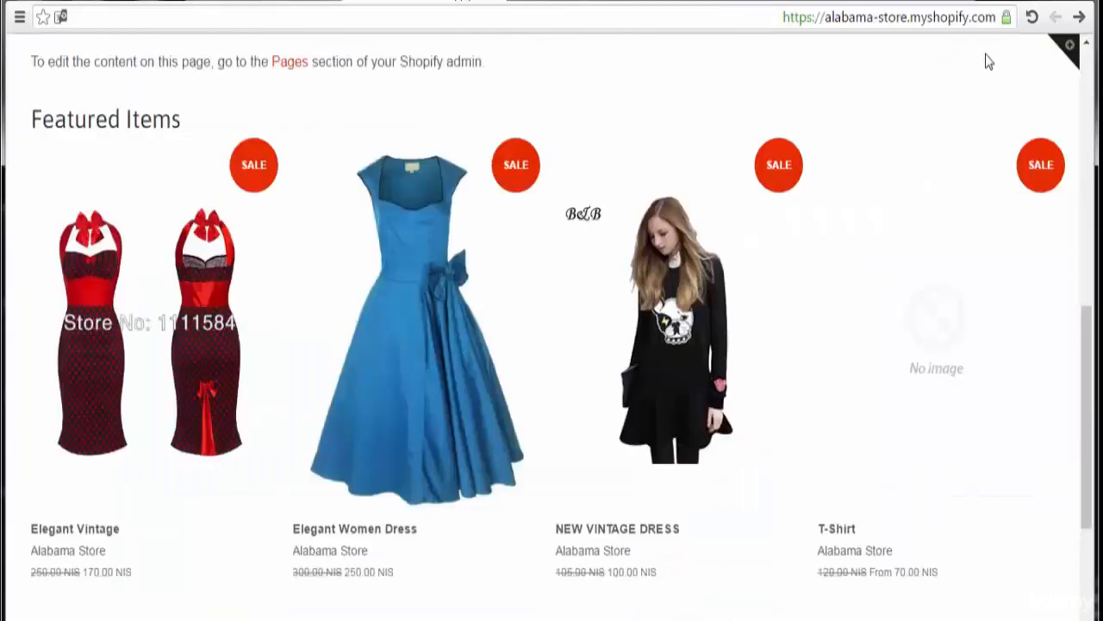
pyautogui.click(1039, 22)
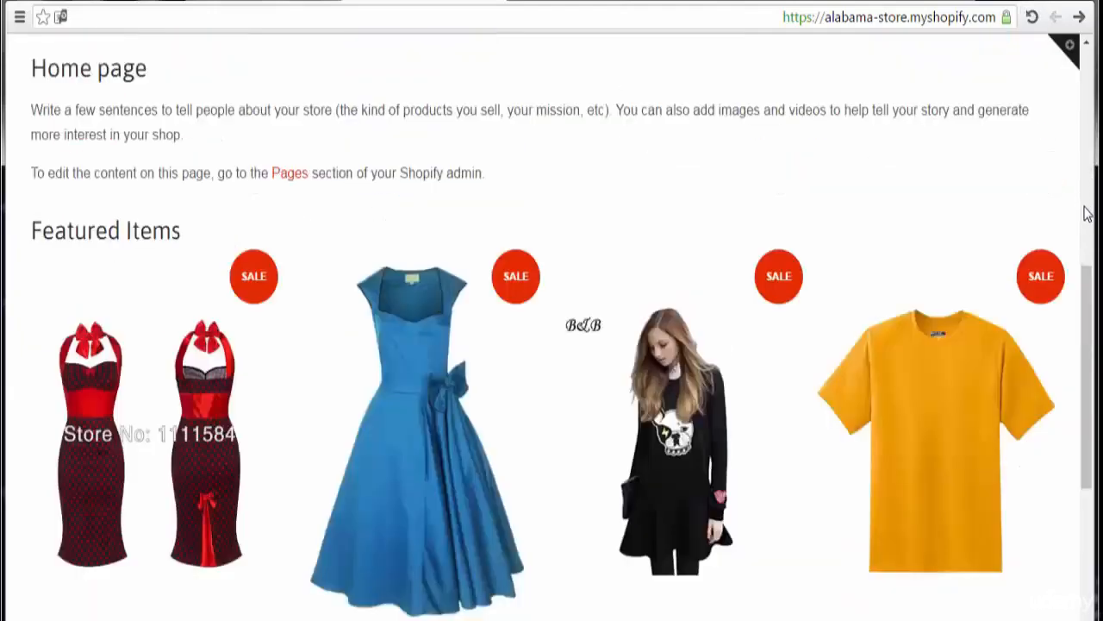
pyautogui.moveTo(1096, 320); pyautogui.dragTo(1088, 373)
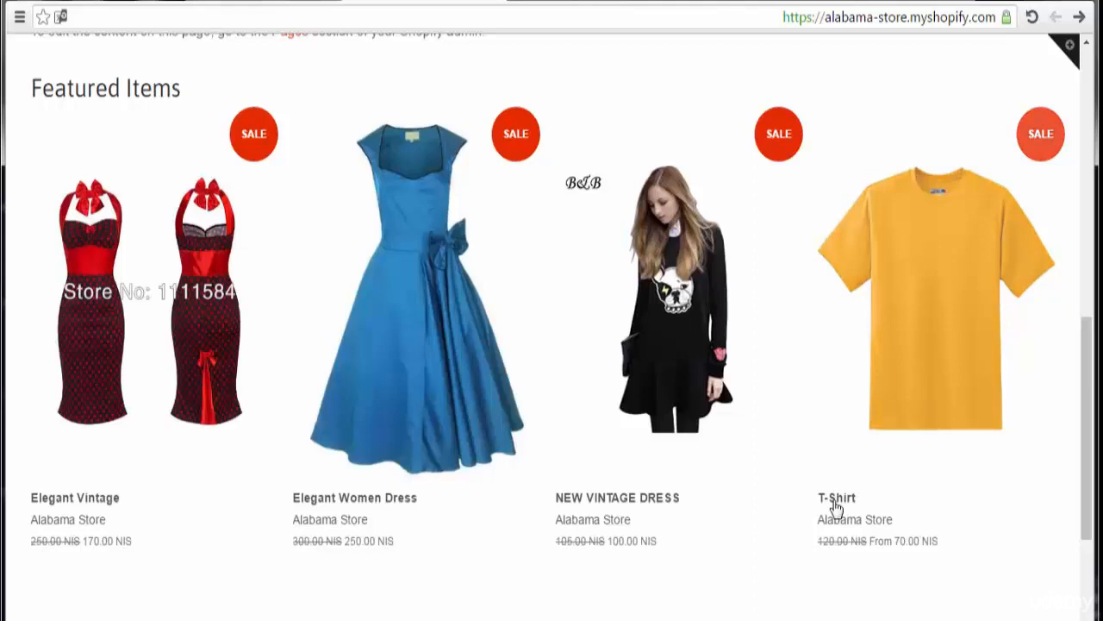
pyautogui.click(929, 397)
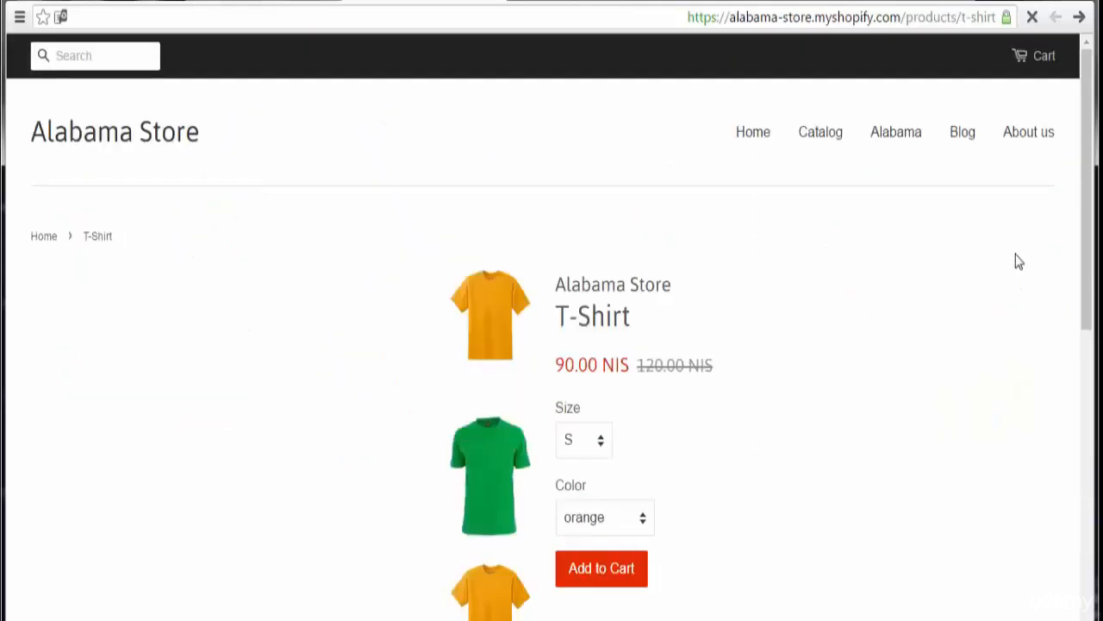
# Step: Review the image thumbnails on the T-Shirt product page and preview the size M red variant
pyautogui.moveTo(1084, 172); pyautogui.dragTo(1085, 252)
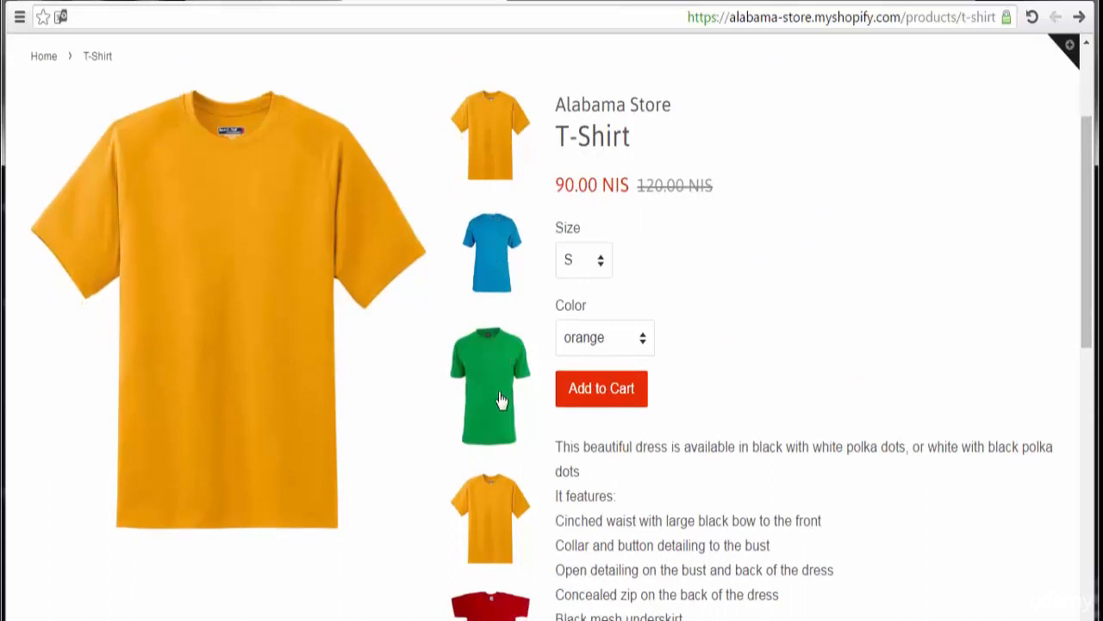
pyautogui.scroll(-5, 502, 399)
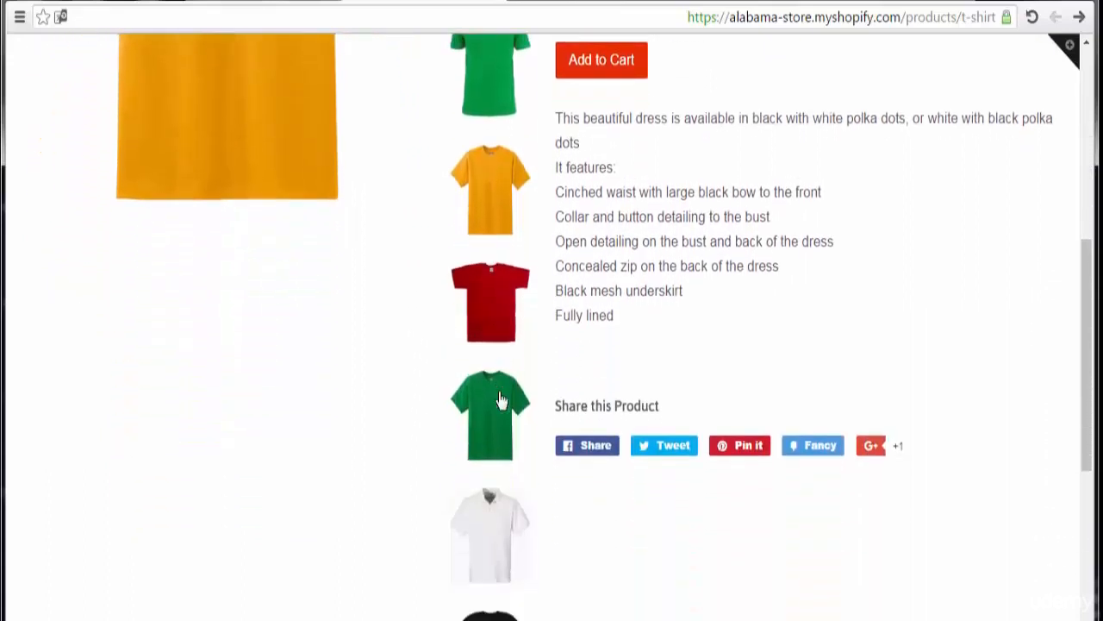
pyautogui.scroll(-5, 502, 399)
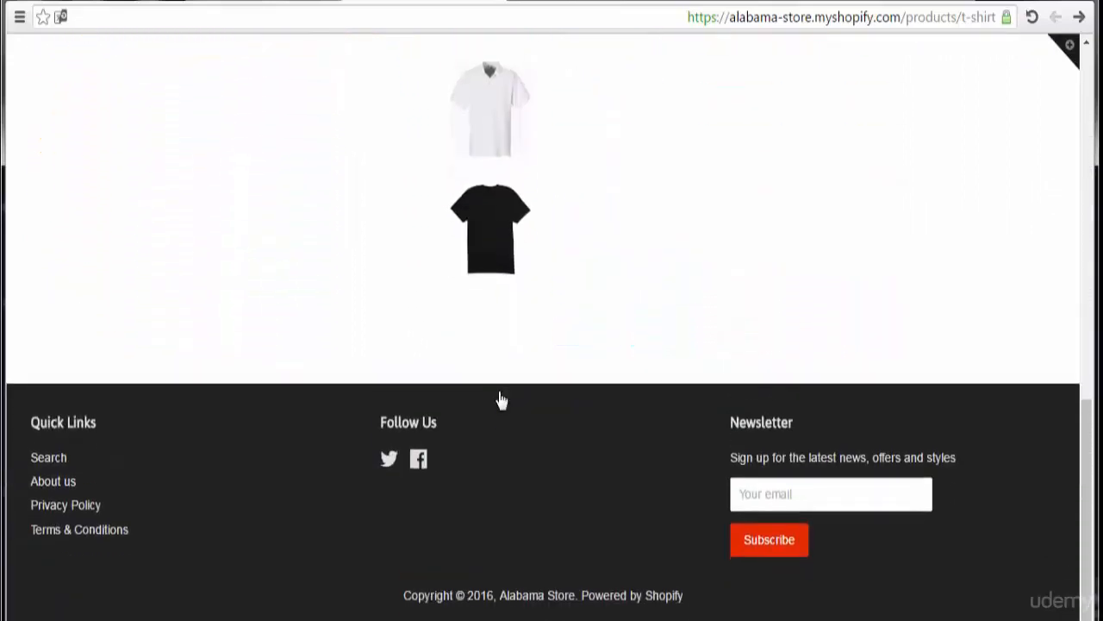
pyautogui.scroll(10, 502, 399)
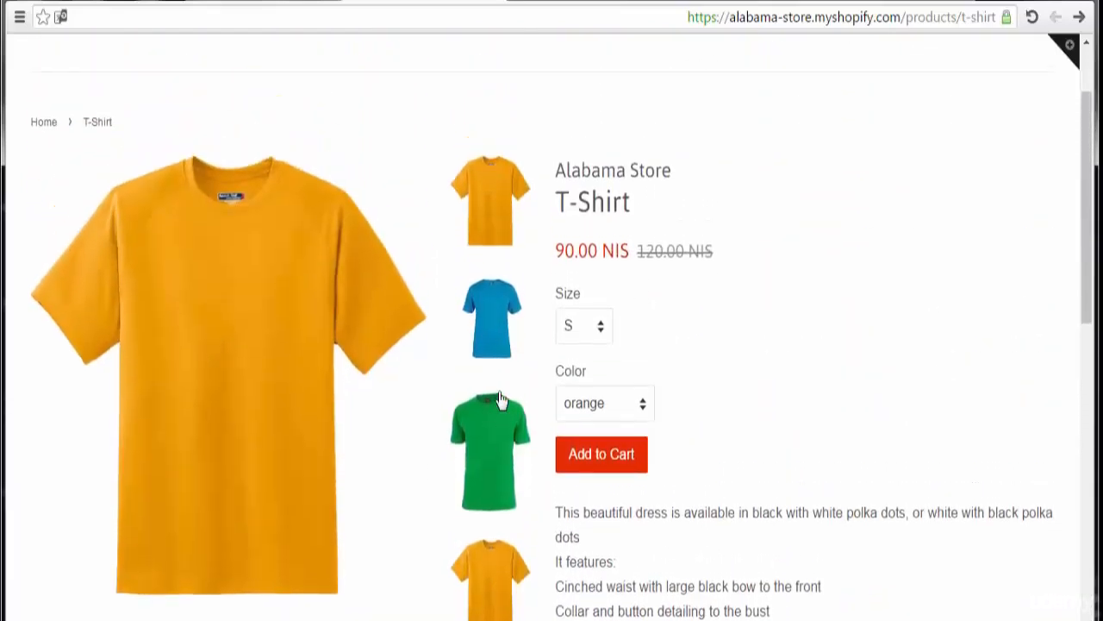
pyautogui.click(602, 338)
pyautogui.click(603, 337)
pyautogui.click(625, 416)
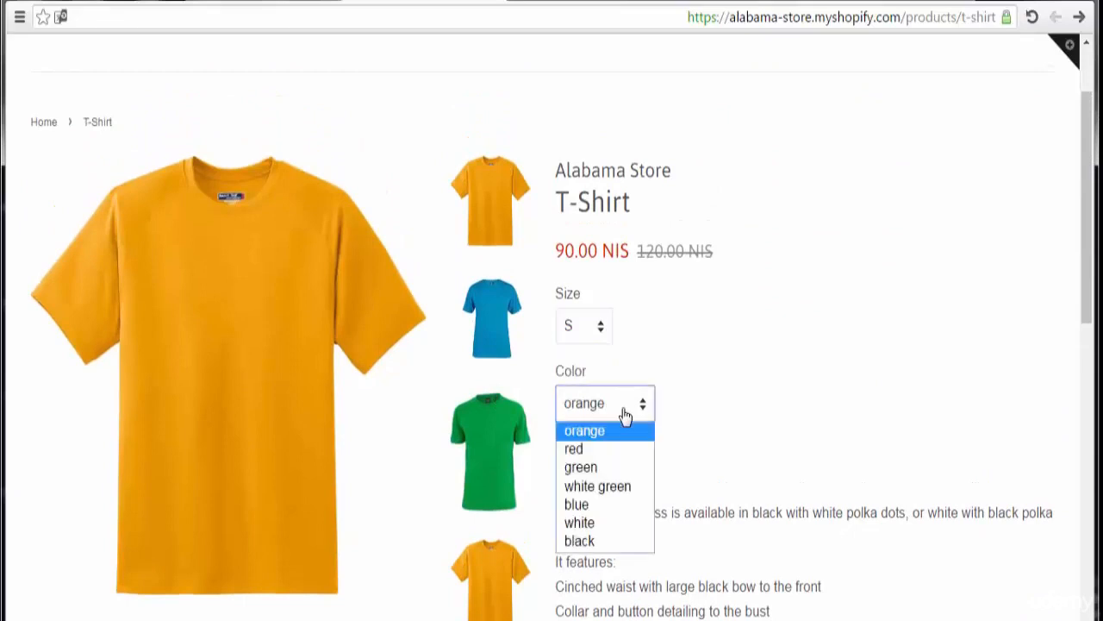
pyautogui.click(599, 337)
pyautogui.click(593, 372)
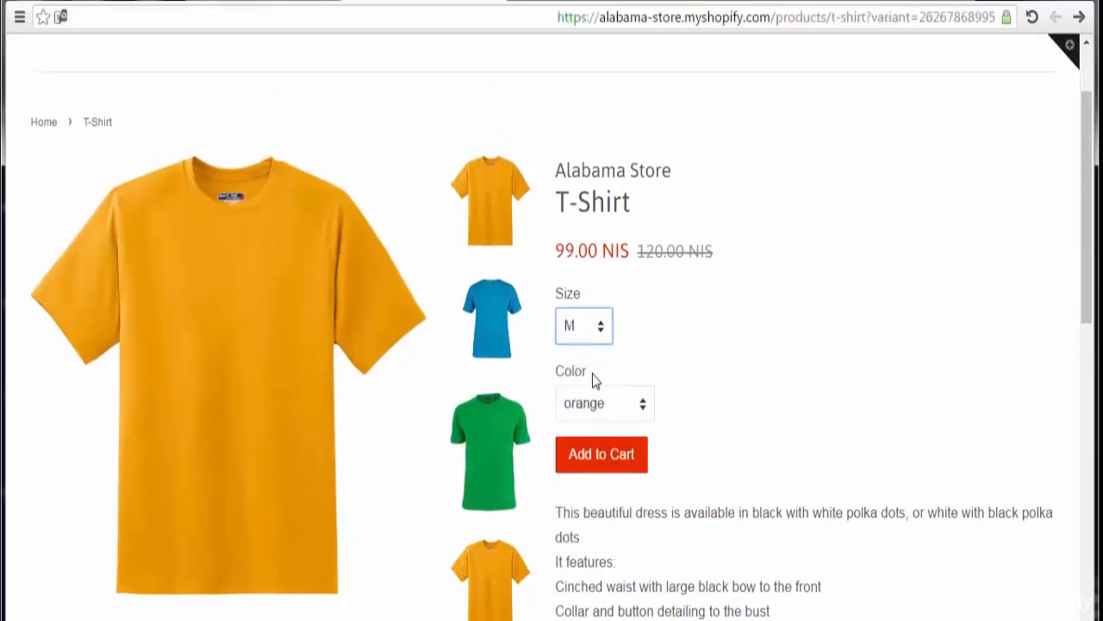
pyautogui.click(614, 411)
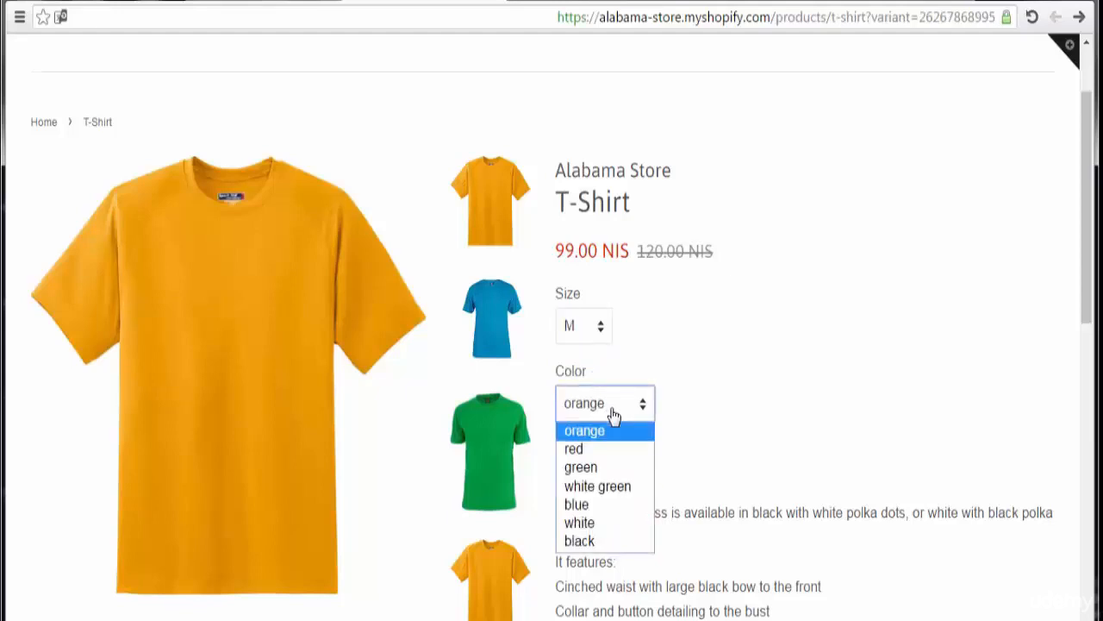
pyautogui.click(614, 449)
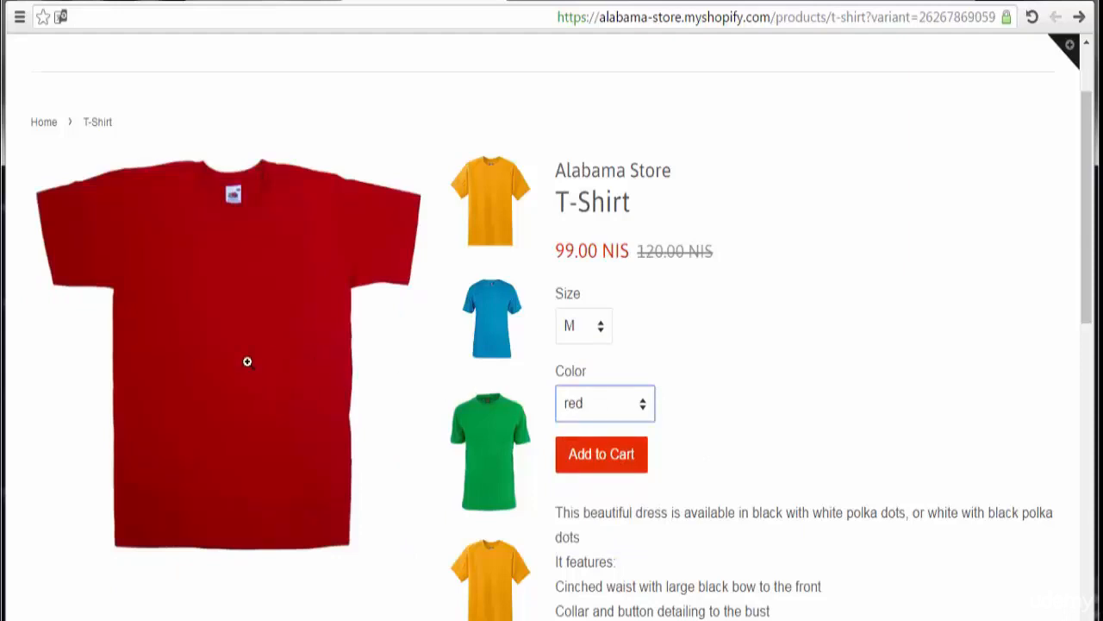
# Step: Preview the T-Shirt variant in size L and color blue
pyautogui.click(588, 337)
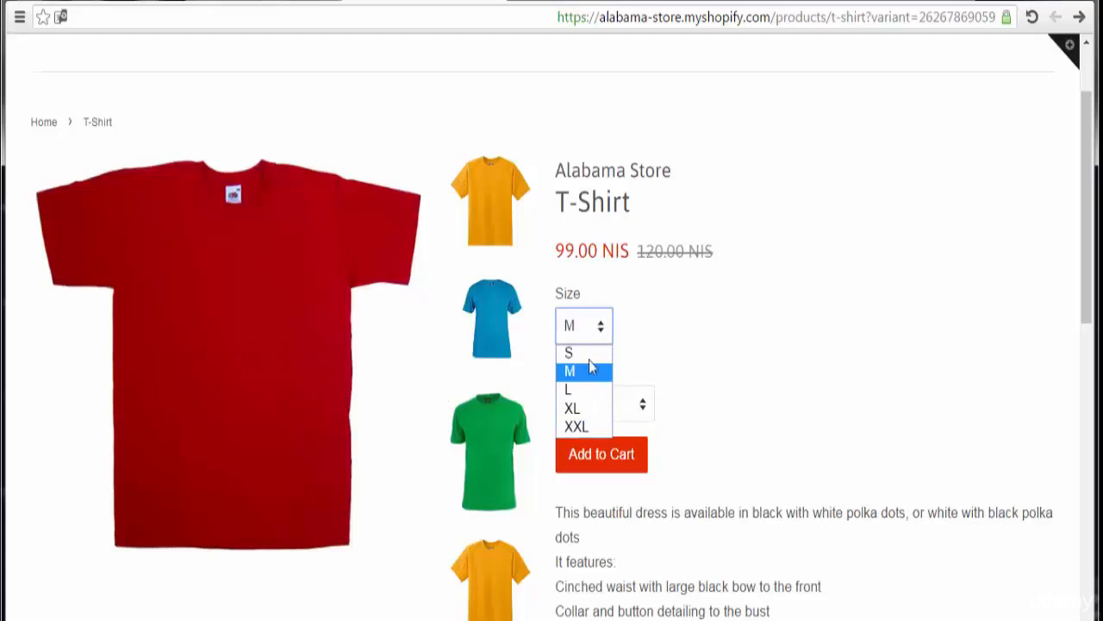
pyautogui.click(584, 390)
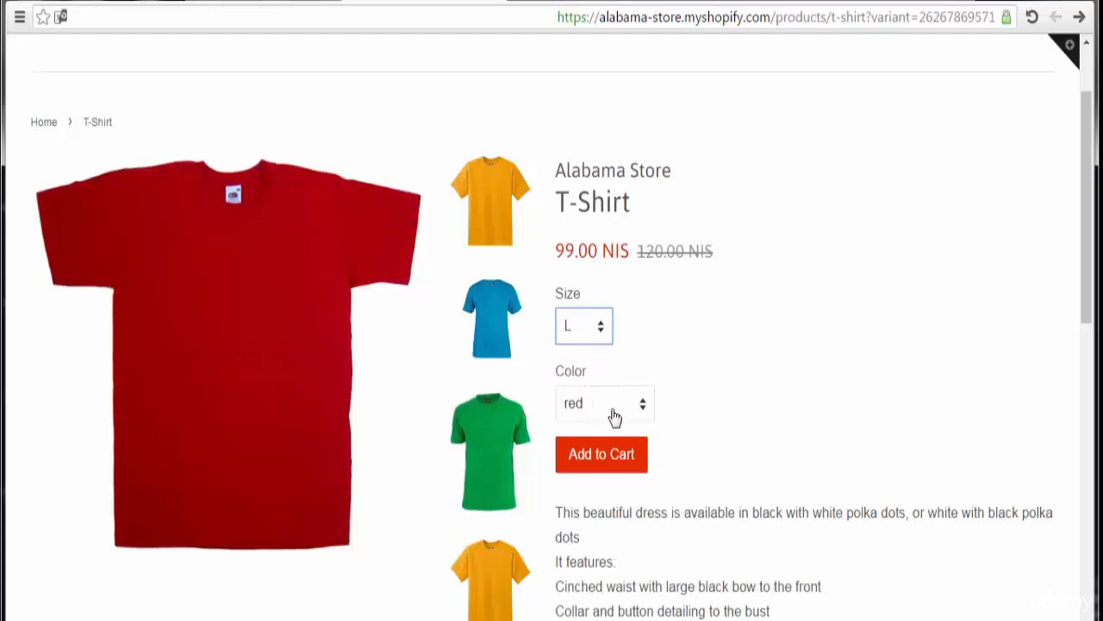
pyautogui.click(615, 417)
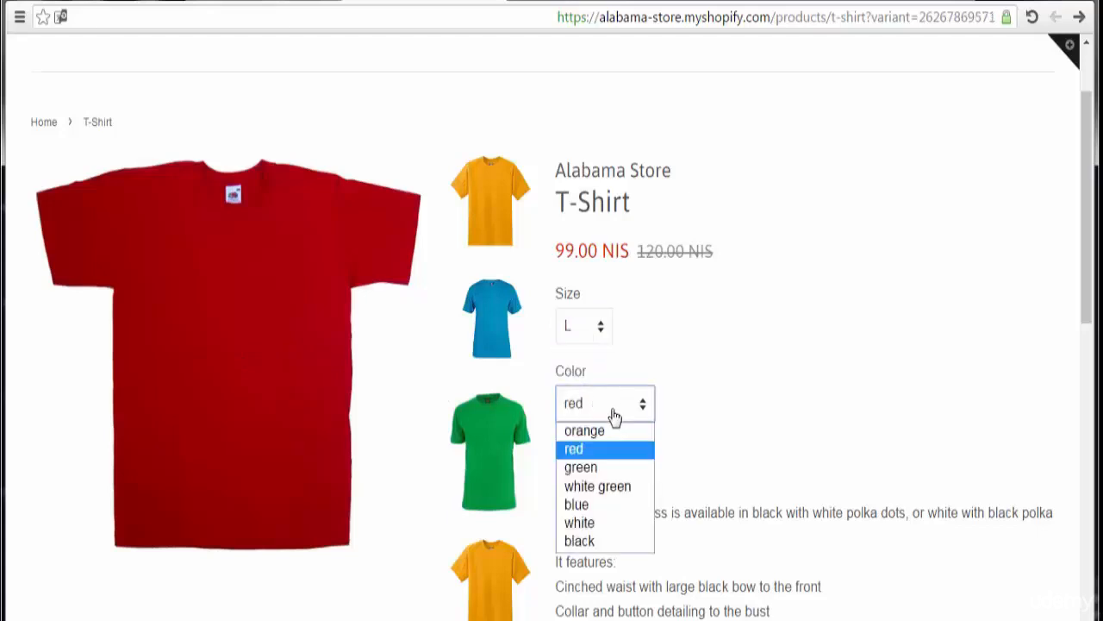
pyautogui.click(611, 506)
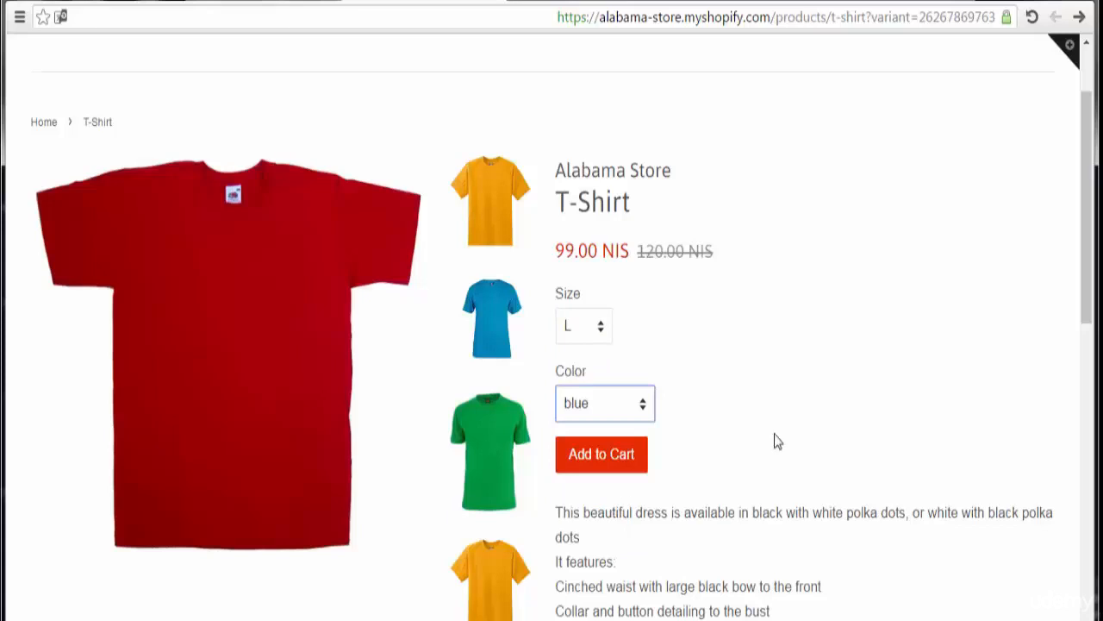
# Step: Browse the enlarged T-shirt images in the product gallery, starting from the blue one, and close the gallery
pyautogui.click(257, 331)
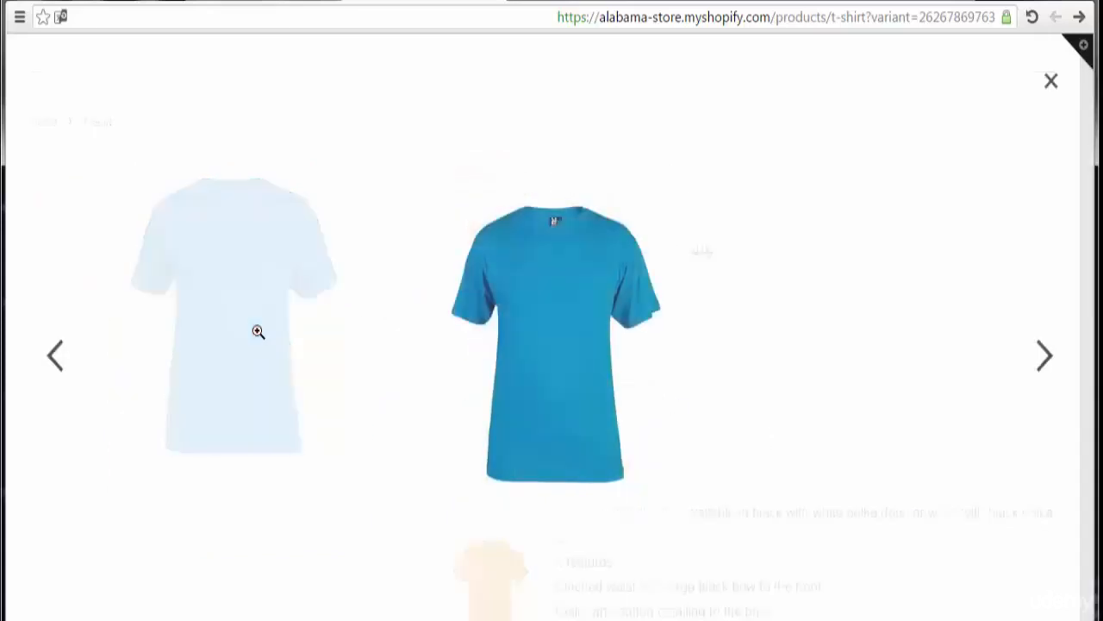
pyautogui.click(1037, 362)
pyautogui.click(1037, 362)
pyautogui.click(1039, 363)
pyautogui.click(1039, 364)
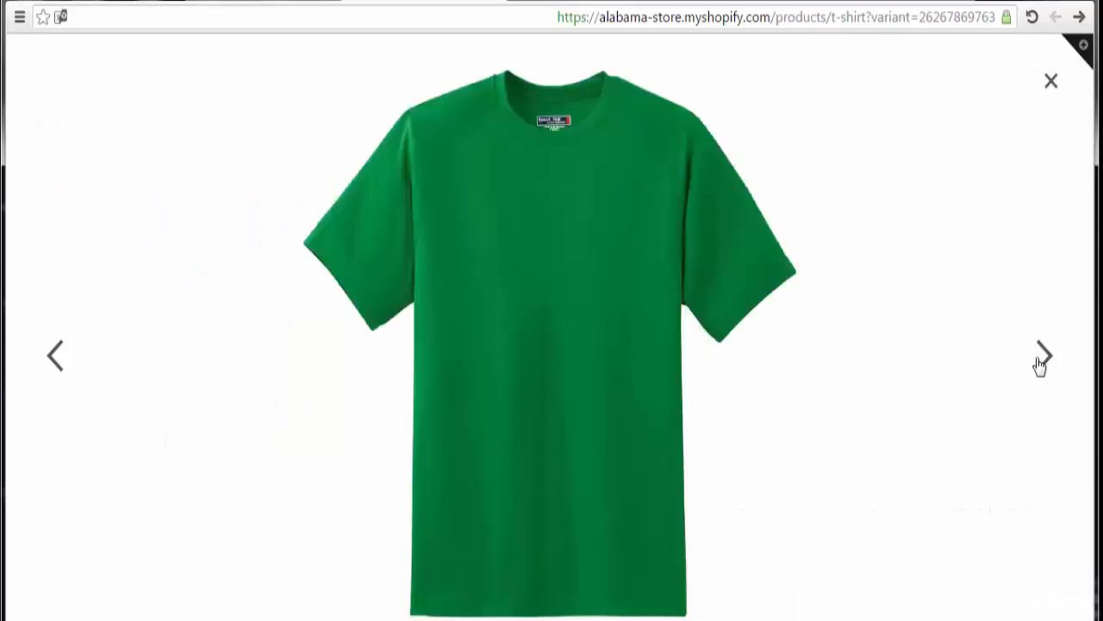
pyautogui.click(1039, 364)
pyautogui.click(1039, 364)
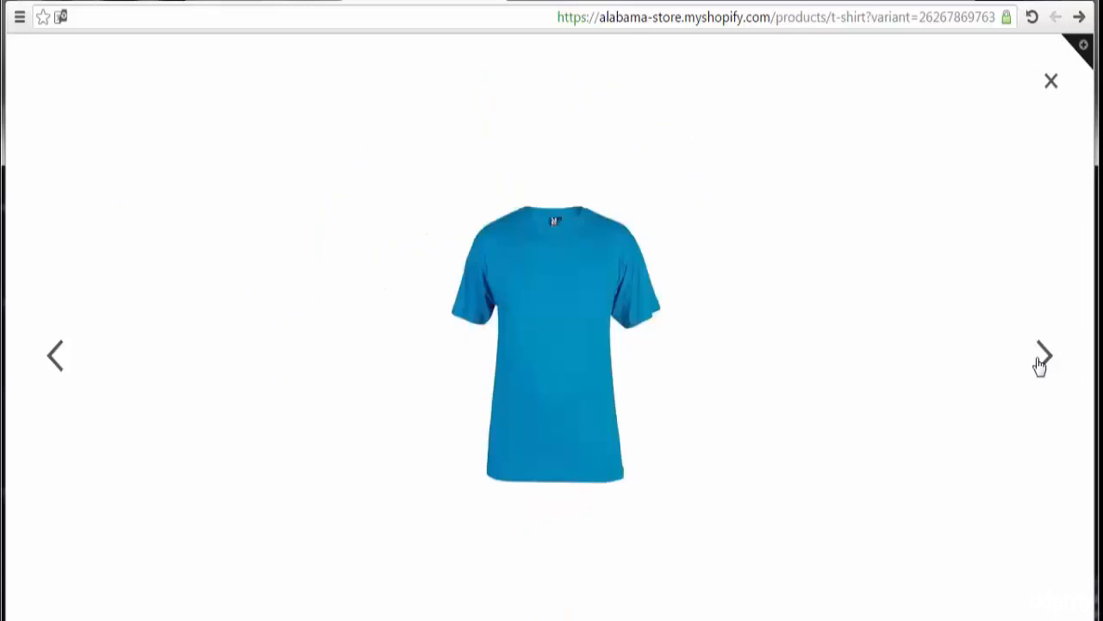
pyautogui.click(1039, 363)
pyautogui.click(1039, 364)
pyautogui.click(1039, 364)
pyautogui.click(1040, 364)
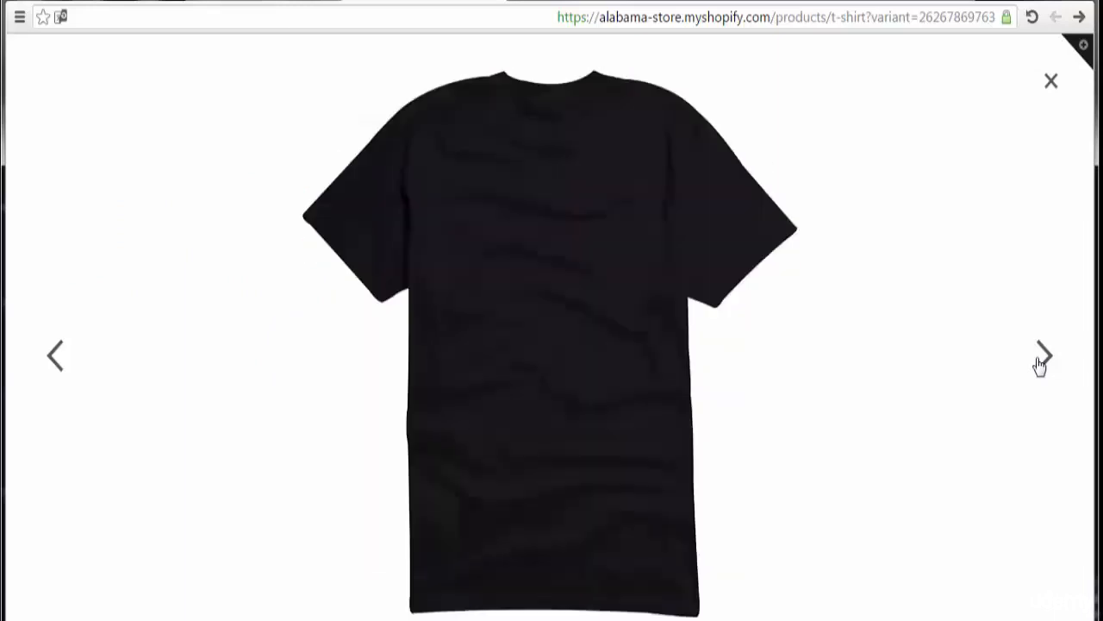
pyautogui.click(1040, 364)
pyautogui.click(1040, 364)
pyautogui.click(1040, 364)
pyautogui.click(1040, 364)
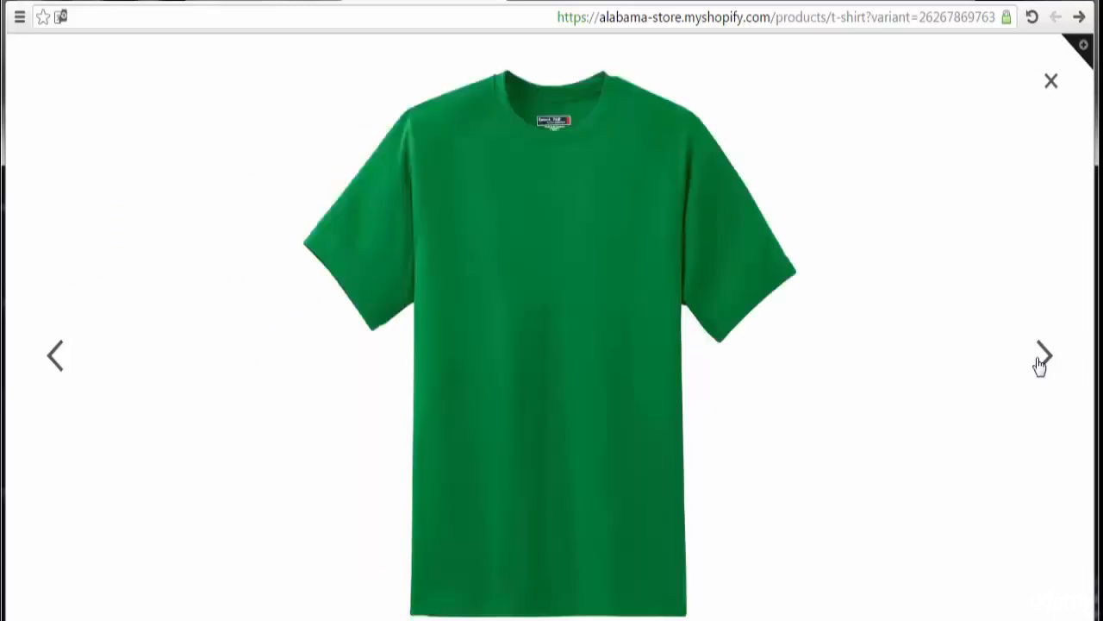
pyautogui.click(1040, 364)
pyautogui.click(1039, 364)
pyautogui.click(1039, 364)
pyautogui.click(1039, 364)
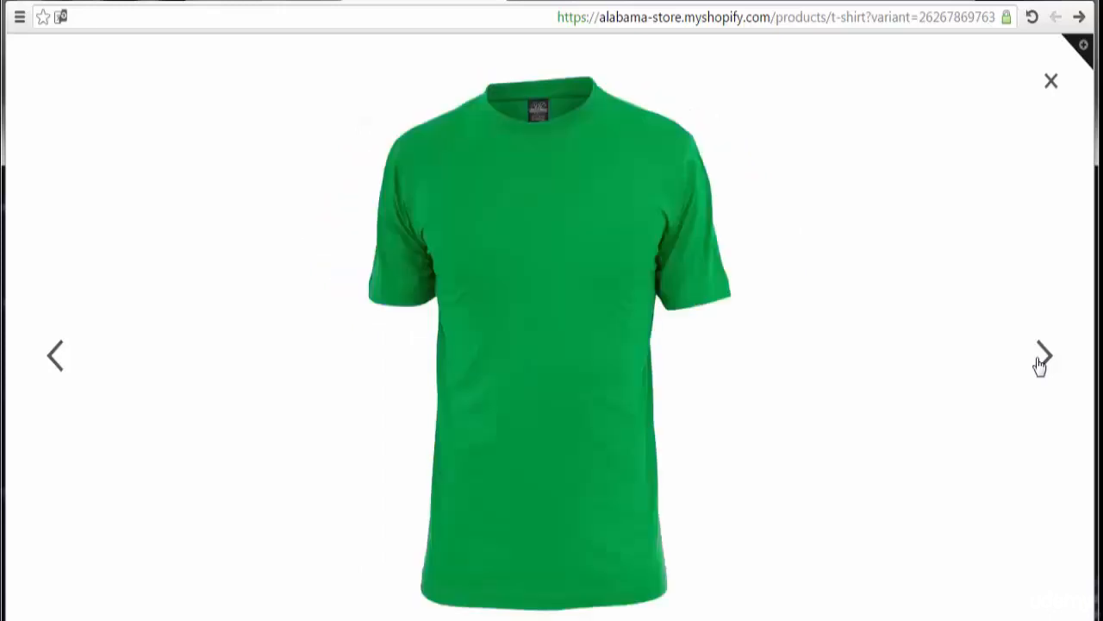
pyautogui.click(1040, 364)
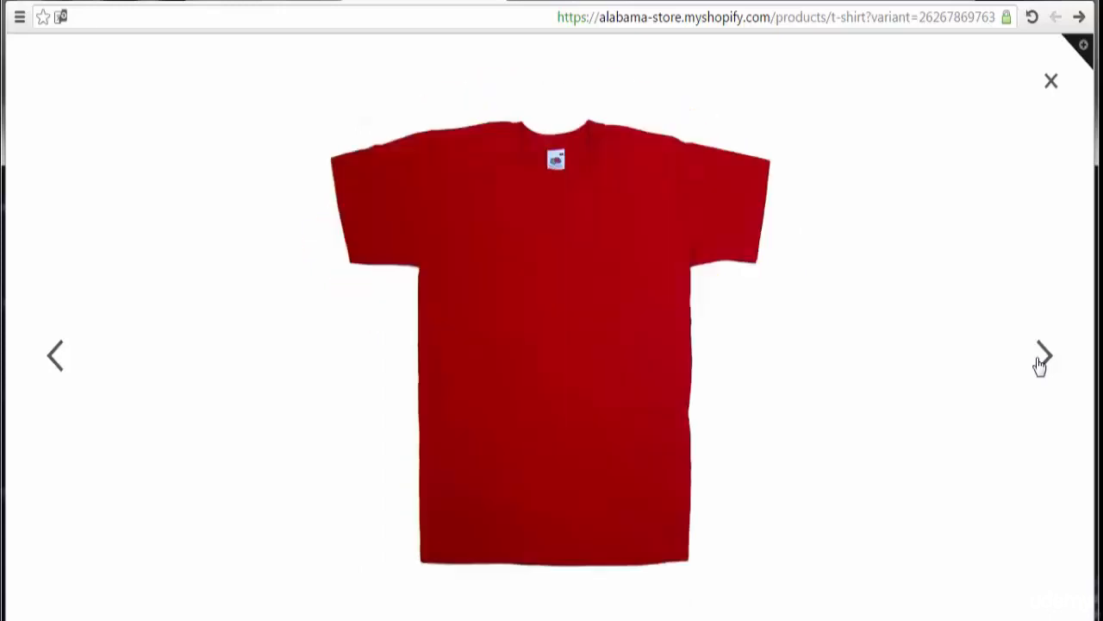
pyautogui.click(1051, 83)
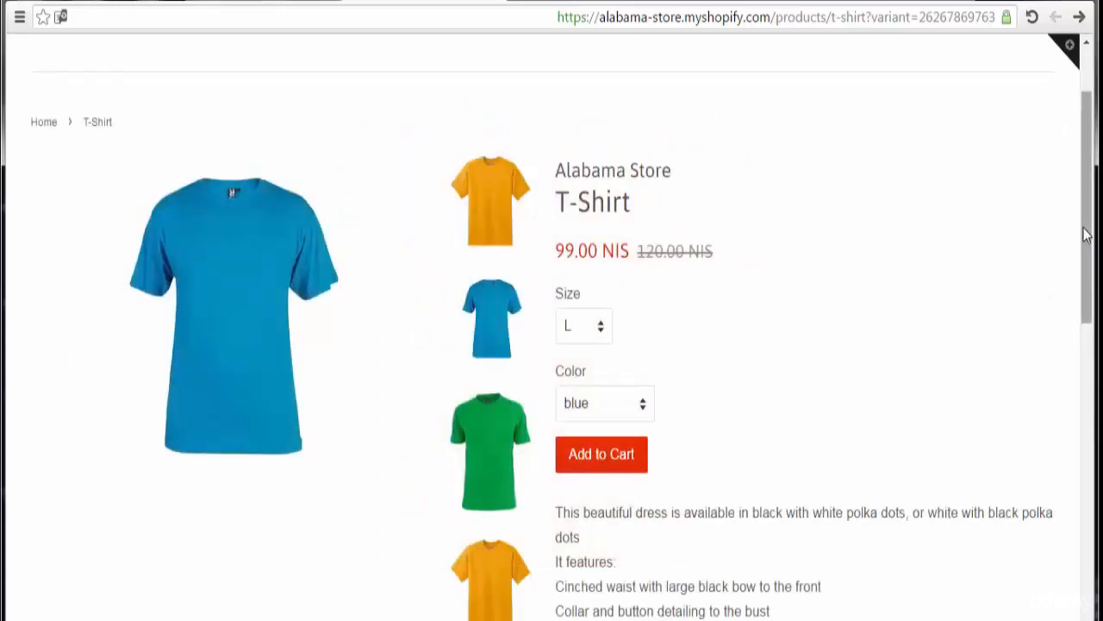
pyautogui.scroll(2, 1086, 234)
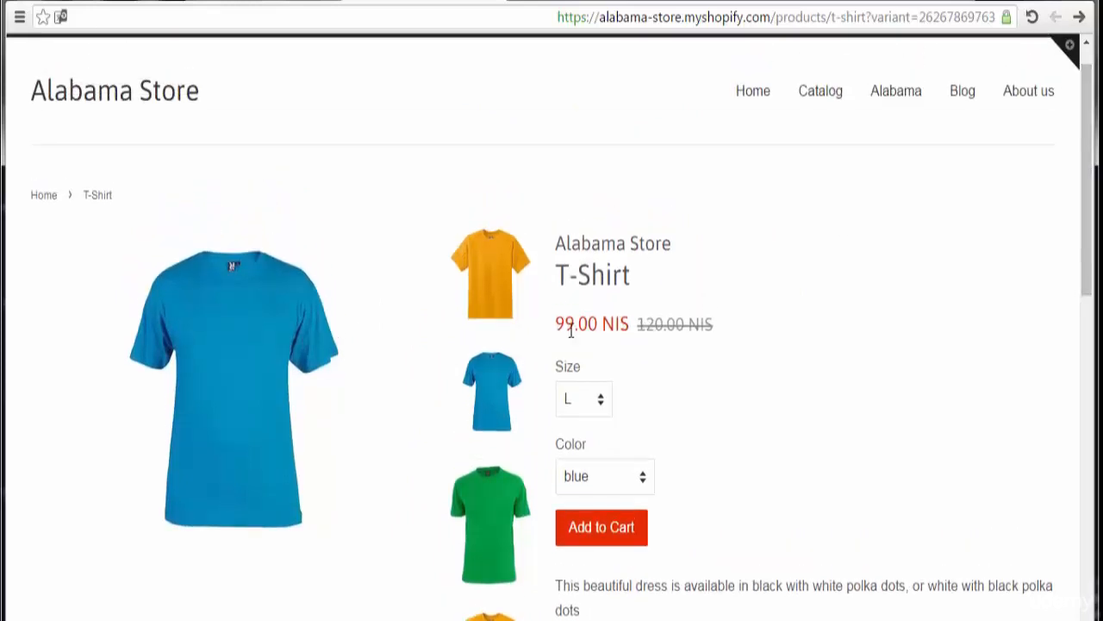
# Step: Look through the remaining image thumbnails and the description on the T-Shirt product page
pyautogui.moveTo(1093, 276); pyautogui.dragTo(1093, 368)
pyautogui.scroll(-5, 1091, 369)
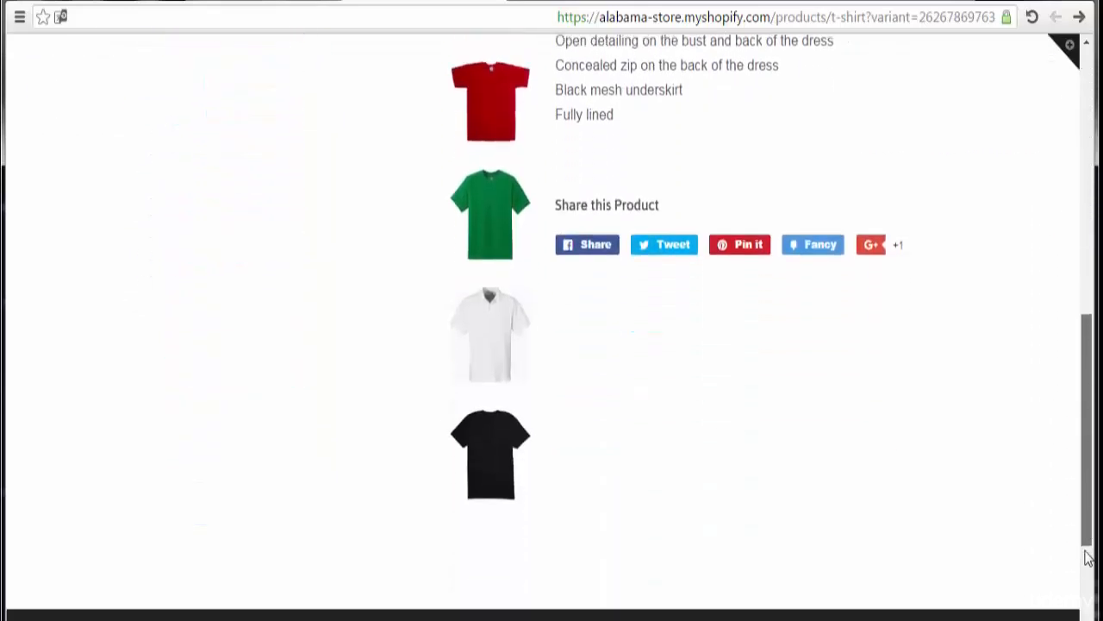
pyautogui.scroll(2, 1091, 392)
pyautogui.scroll(8, 1092, 392)
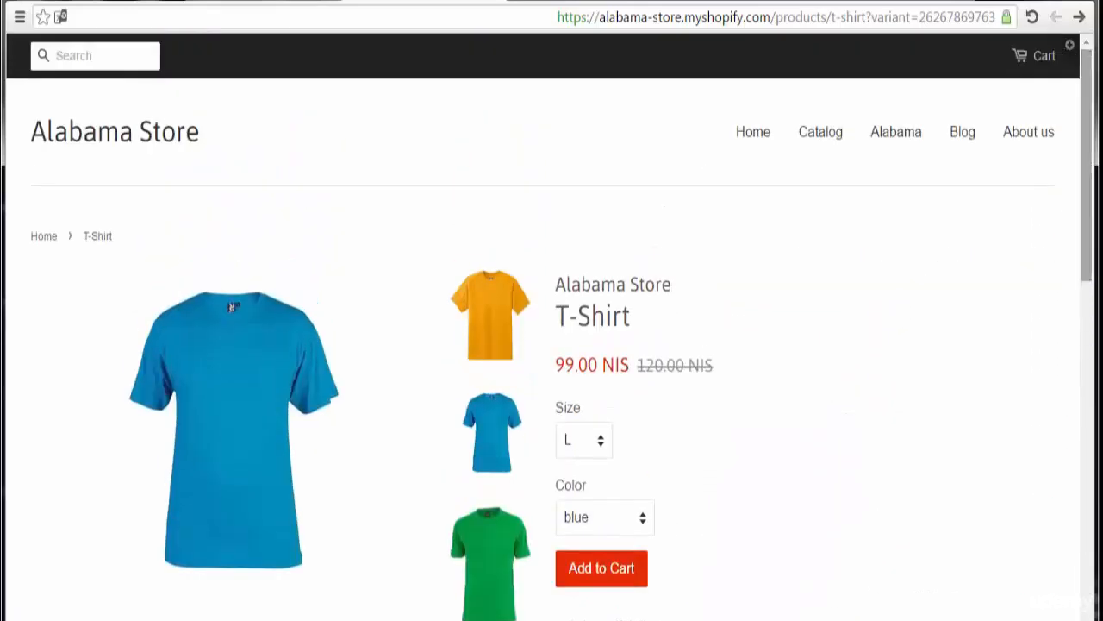
# Step: Check the product listings in the store's catalog and in the featured items on its home page
pyautogui.click(833, 136)
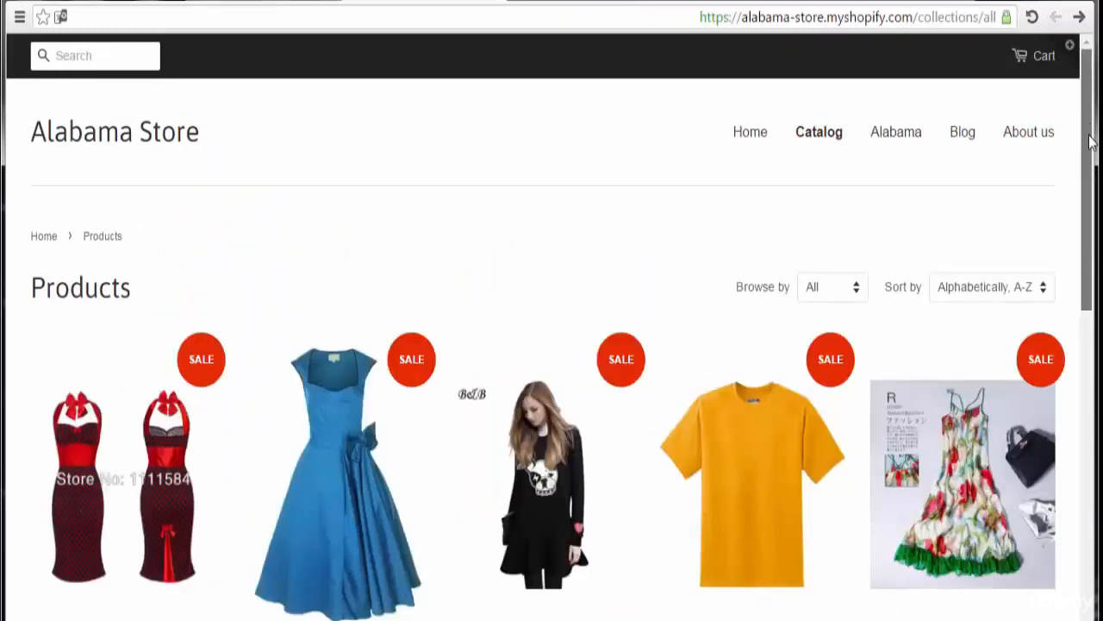
pyautogui.moveTo(1096, 132); pyautogui.dragTo(1098, 95)
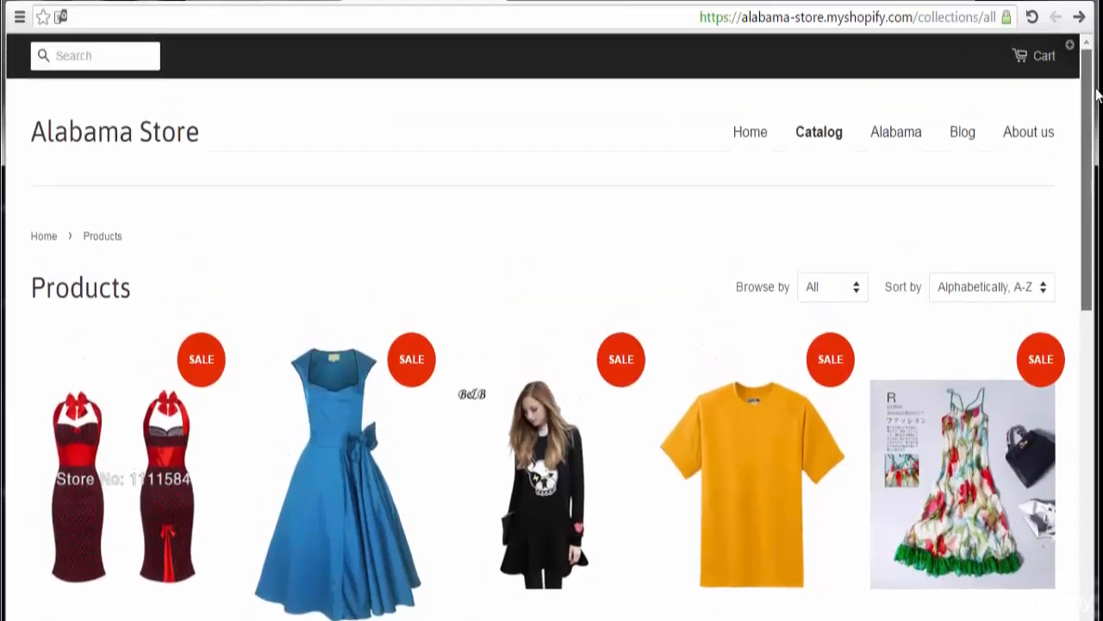
pyautogui.click(171, 144)
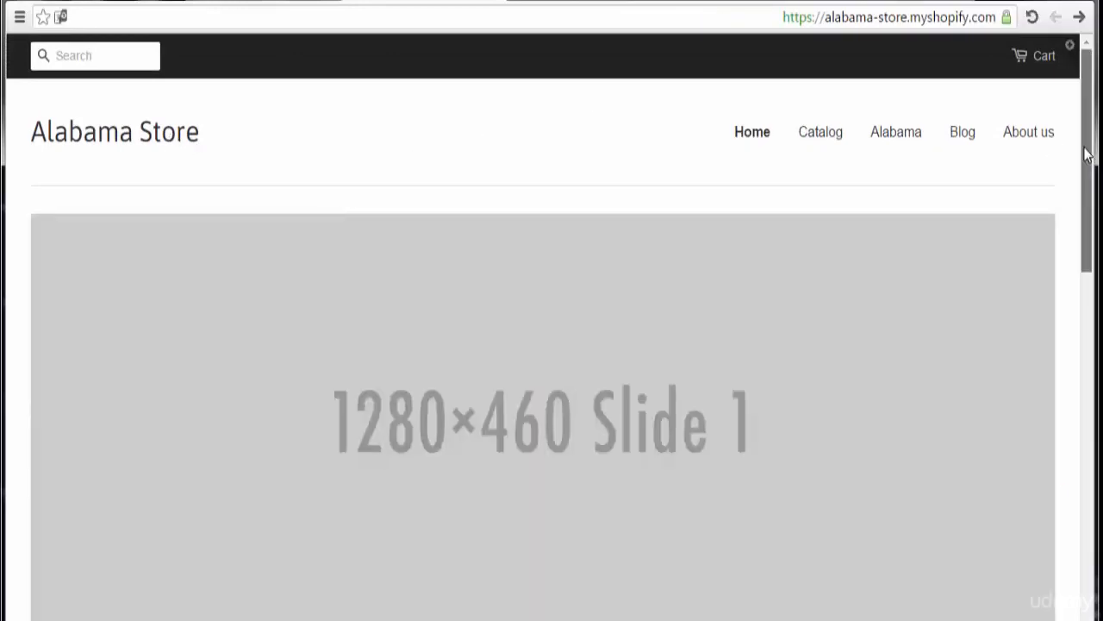
pyautogui.moveTo(1087, 146); pyautogui.dragTo(1088, 403)
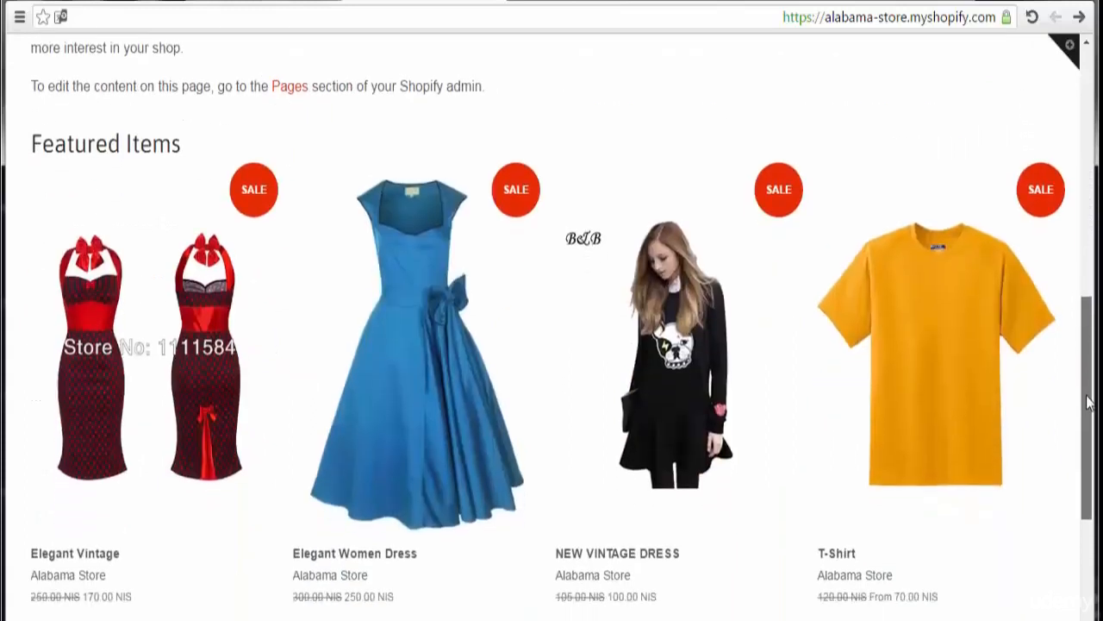
# Step: Switch to the T-Shirt product in the Shopify admin, stay on its page when asked about unsaved changes, and save the product
pyautogui.click(601, 2)
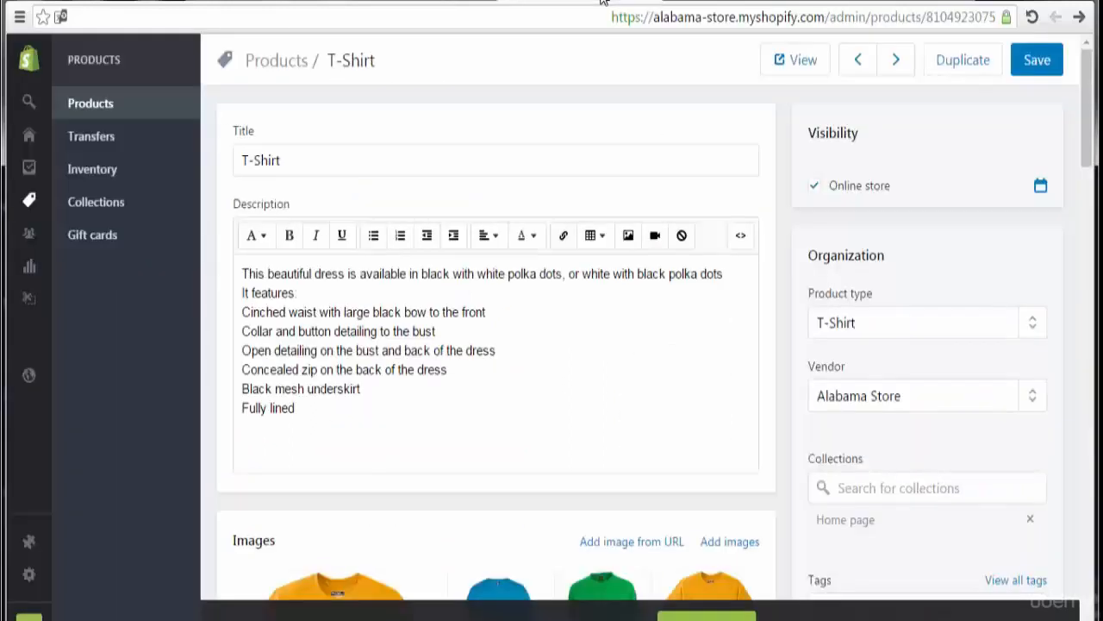
pyautogui.click(95, 144)
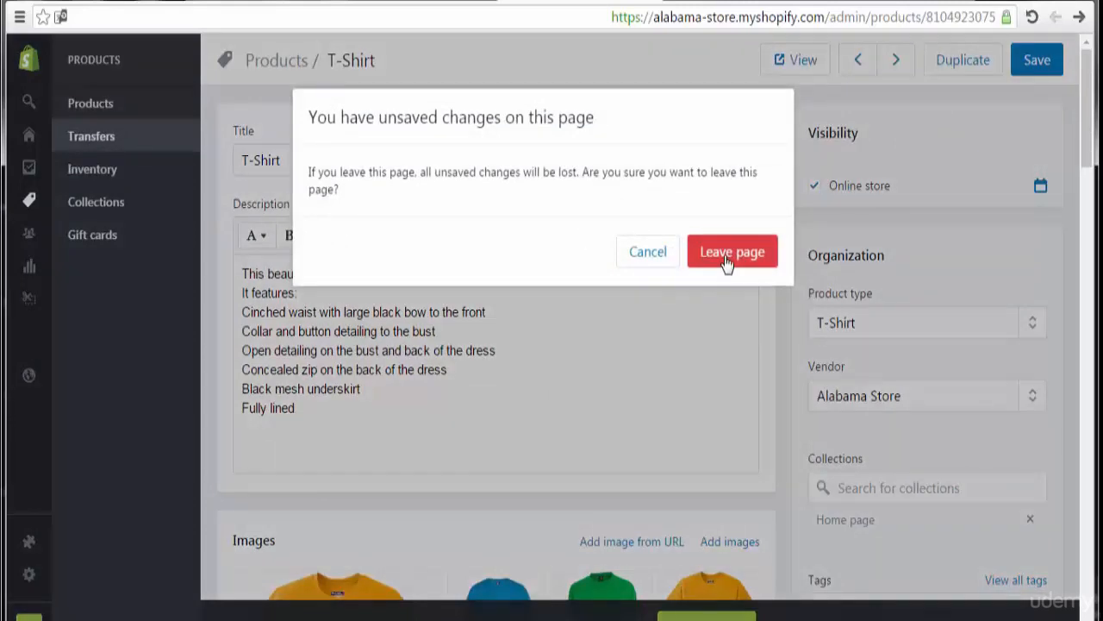
pyautogui.click(666, 261)
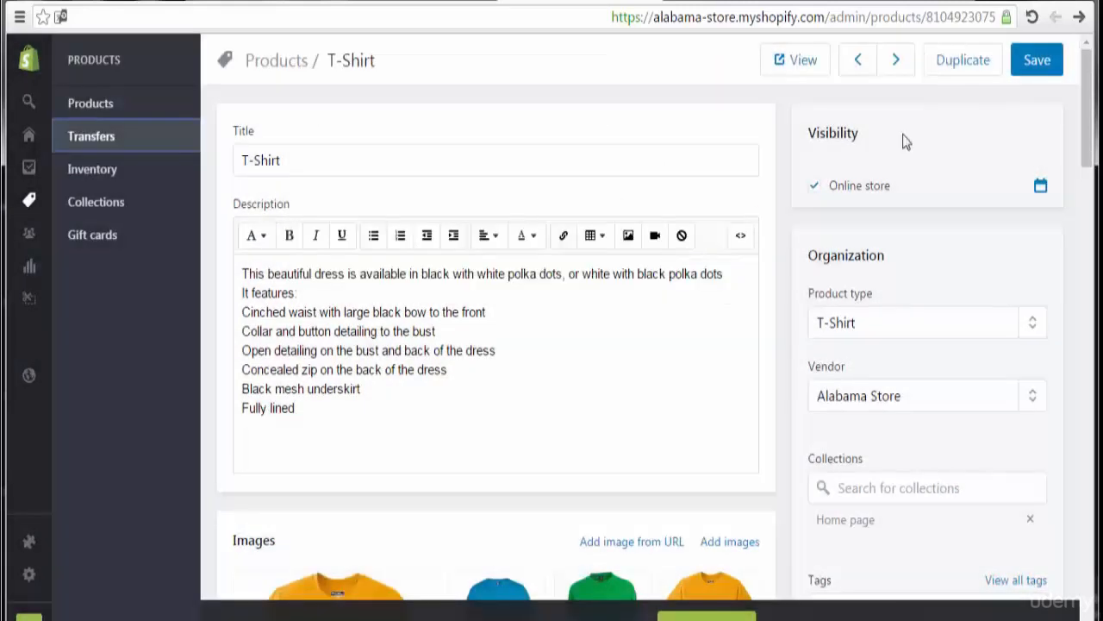
pyautogui.click(1025, 67)
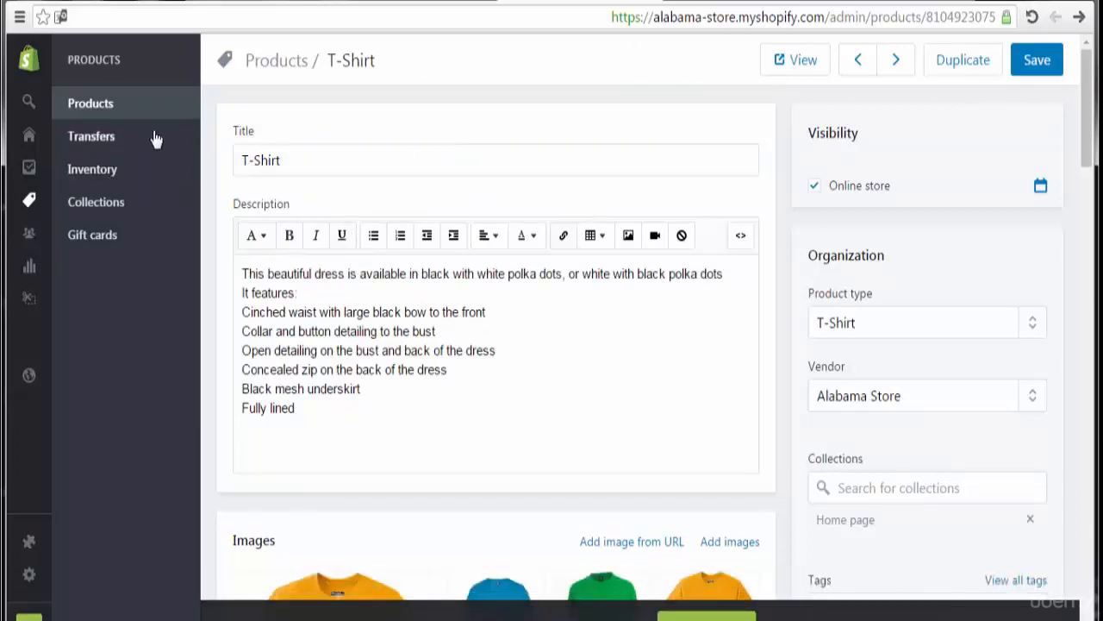
# Step: Leave the T-Shirt product for the Transfers page, discarding unsaved changes, and open the full product list for review
pyautogui.click(97, 143)
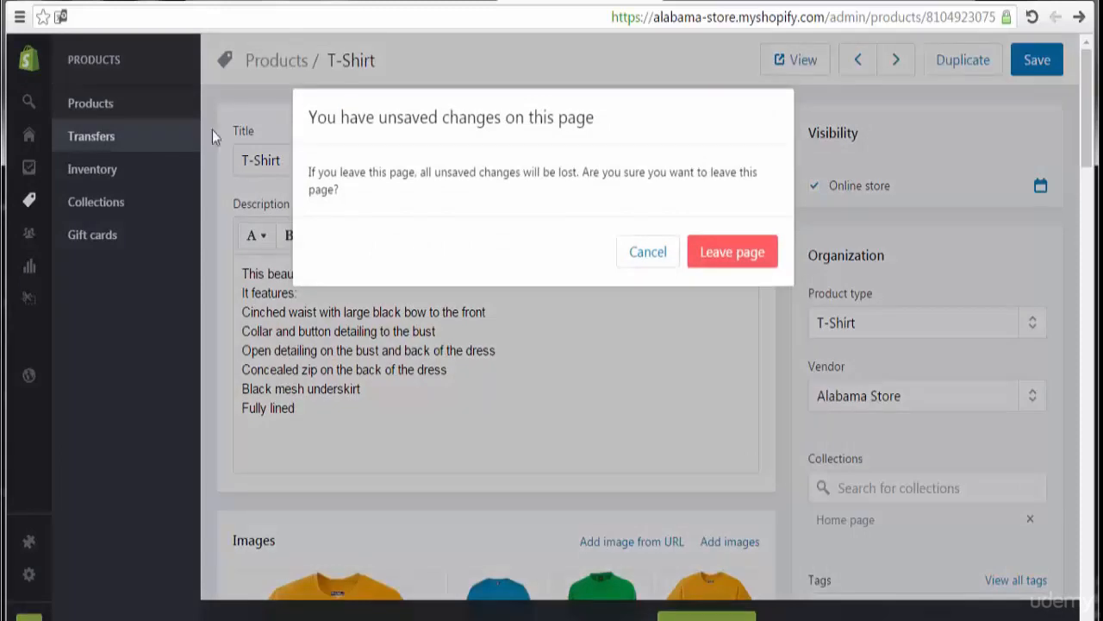
pyautogui.click(708, 262)
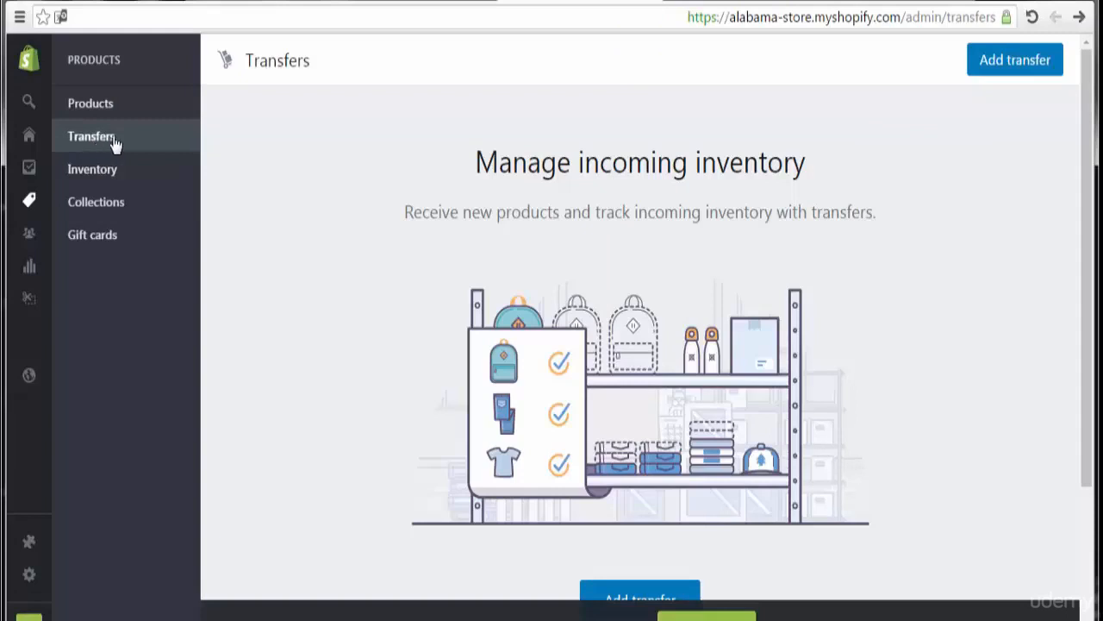
pyautogui.click(100, 112)
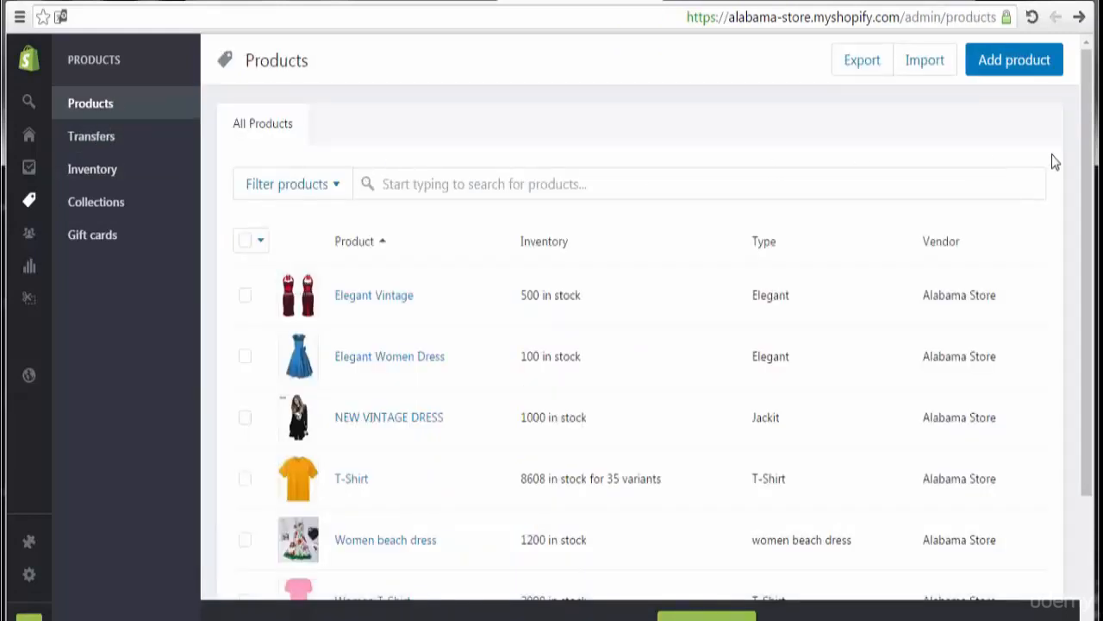
pyautogui.moveTo(1087, 160); pyautogui.dragTo(1088, 223)
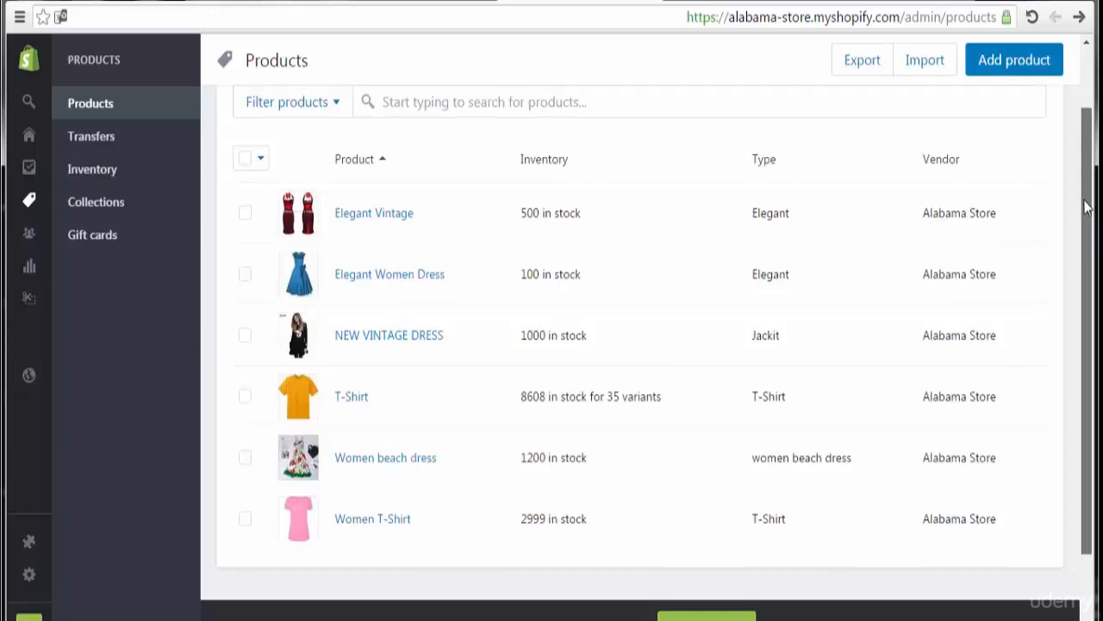
pyautogui.moveTo(1088, 222); pyautogui.dragTo(1088, 201)
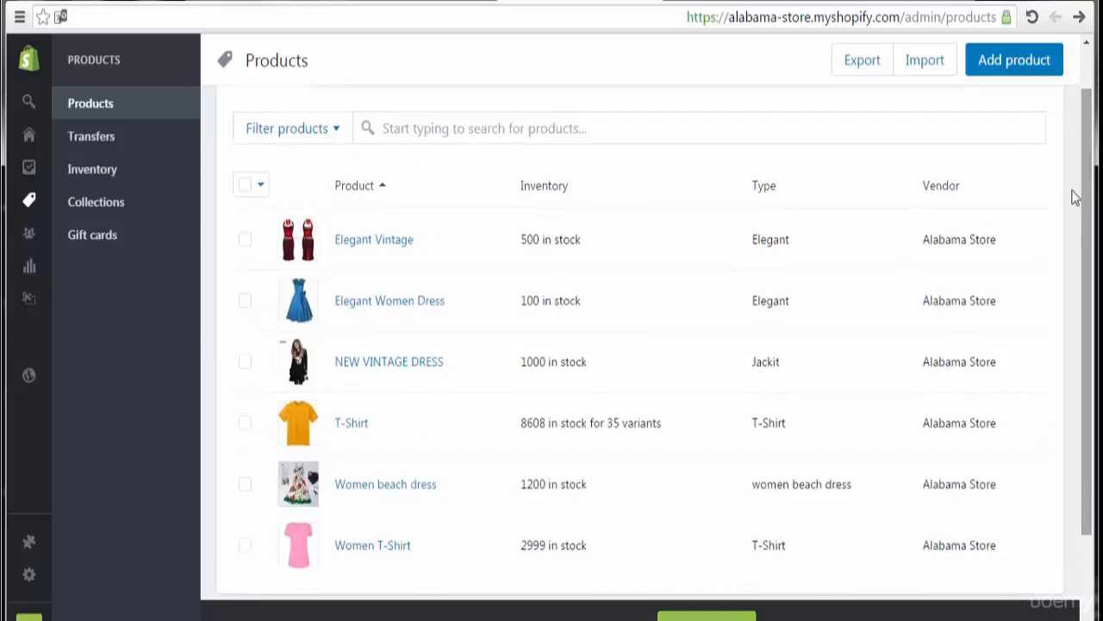